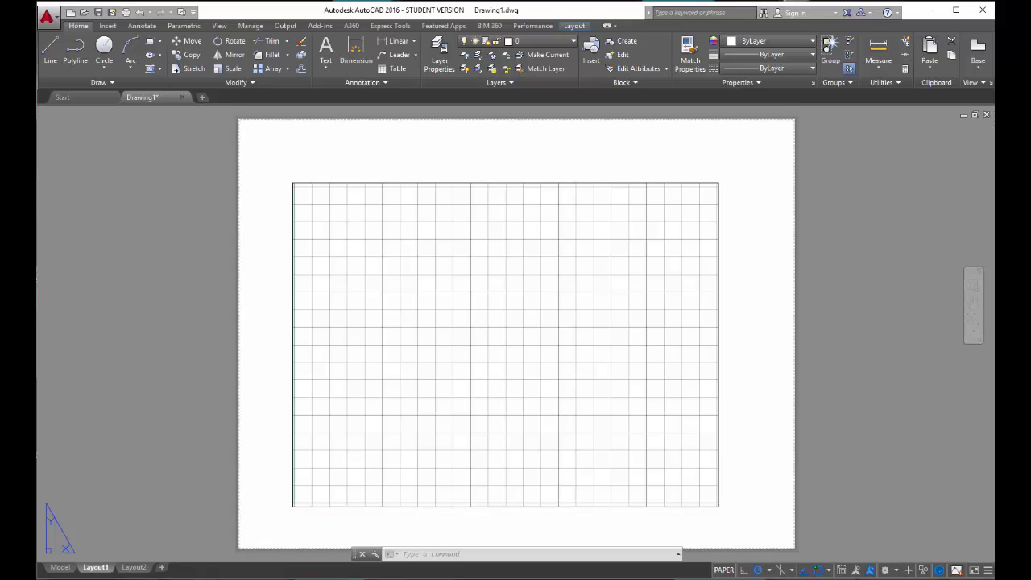
# - Switch to model space and draw a 15' horizontal line starting just above and to the right of the origin
pyautogui.click(720, 395)
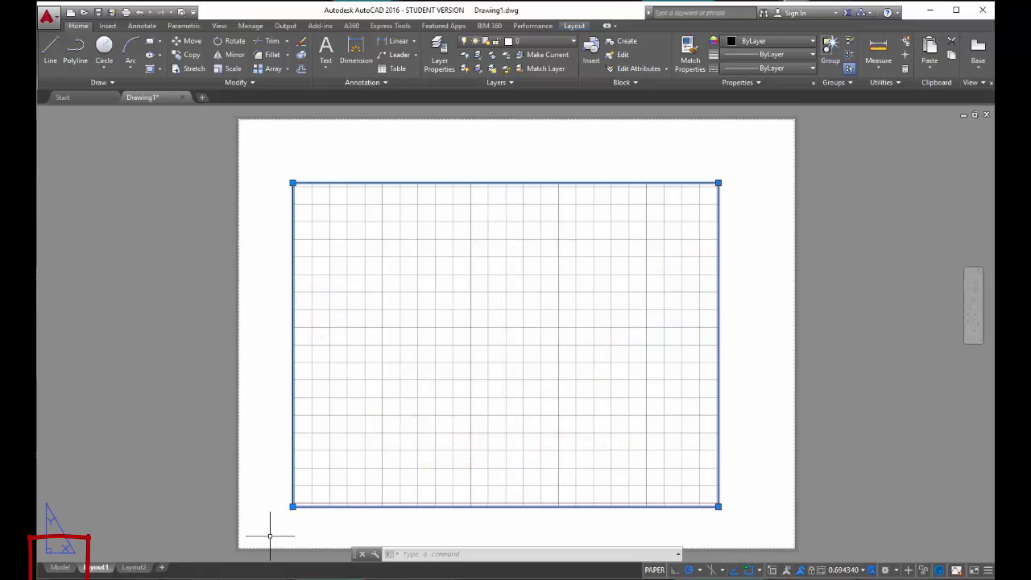
pyautogui.click(58, 567)
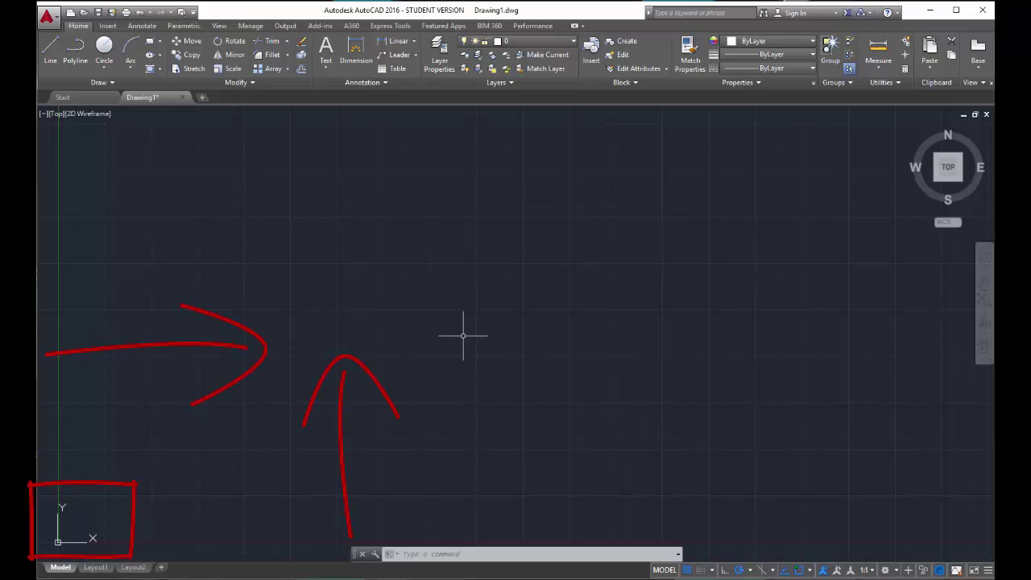
pyautogui.write('l')
pyautogui.press('Return')
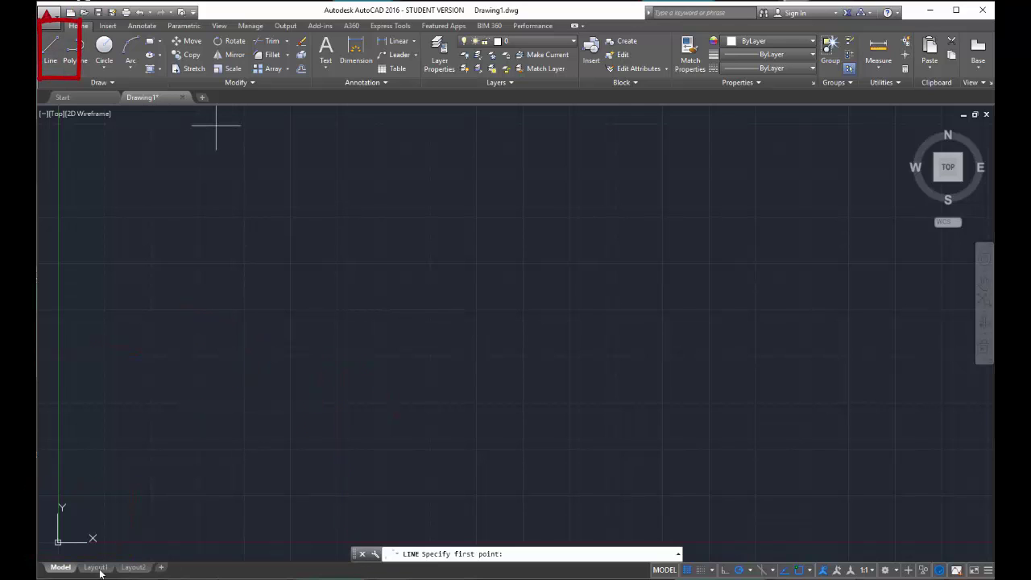
pyautogui.click(115, 483)
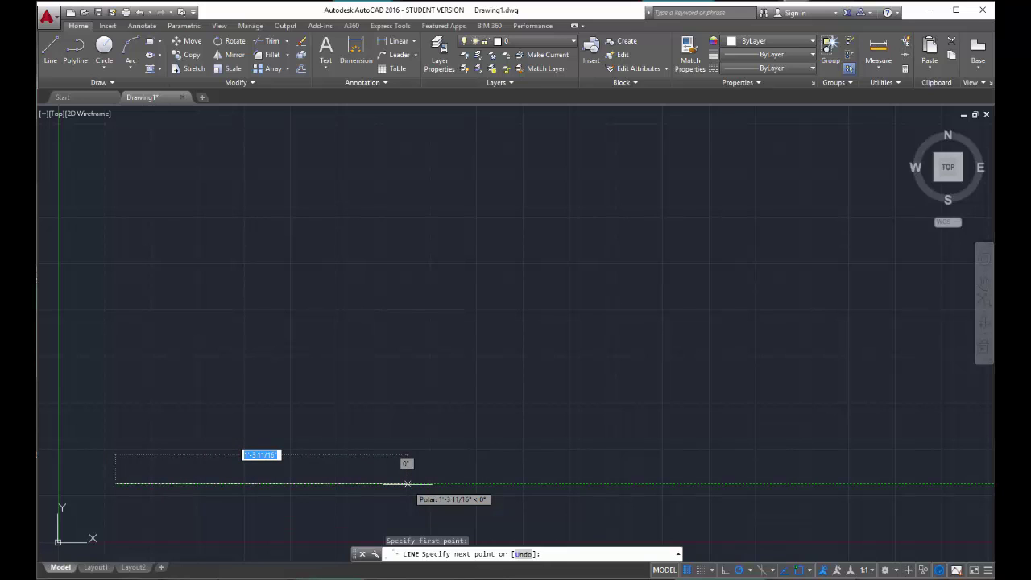
pyautogui.write('15')
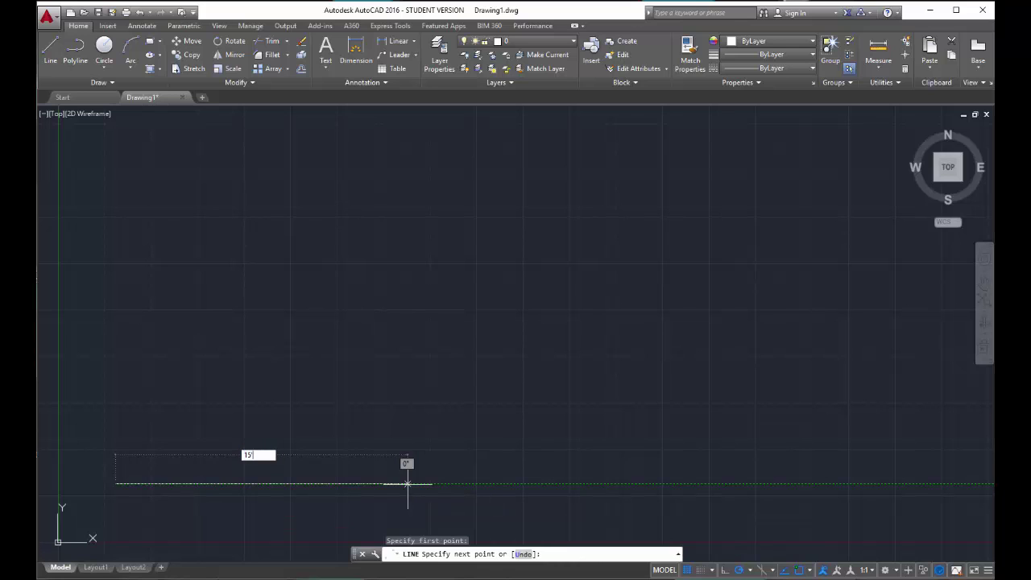
pyautogui.press('Return')
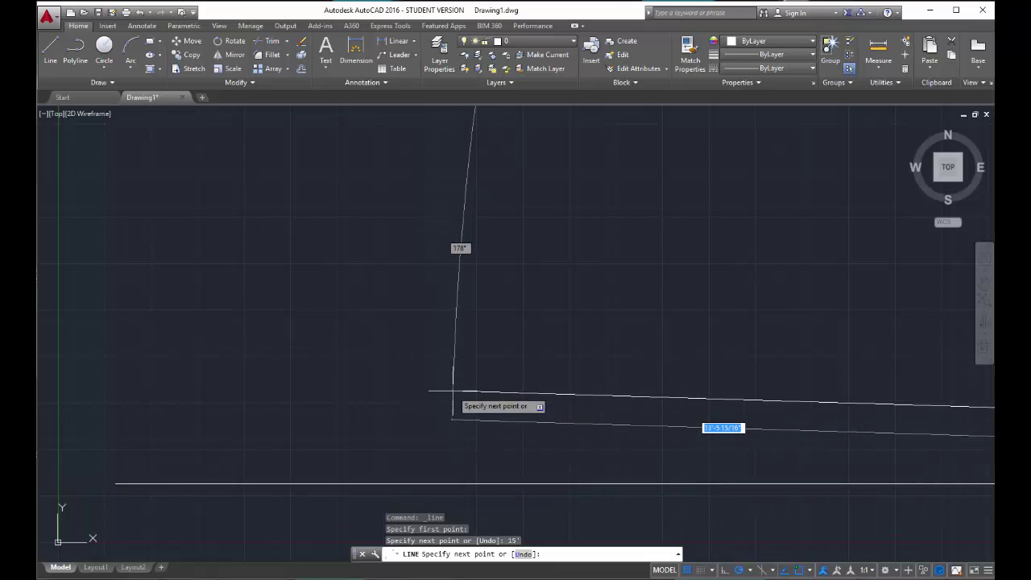
pyautogui.press('Escape')
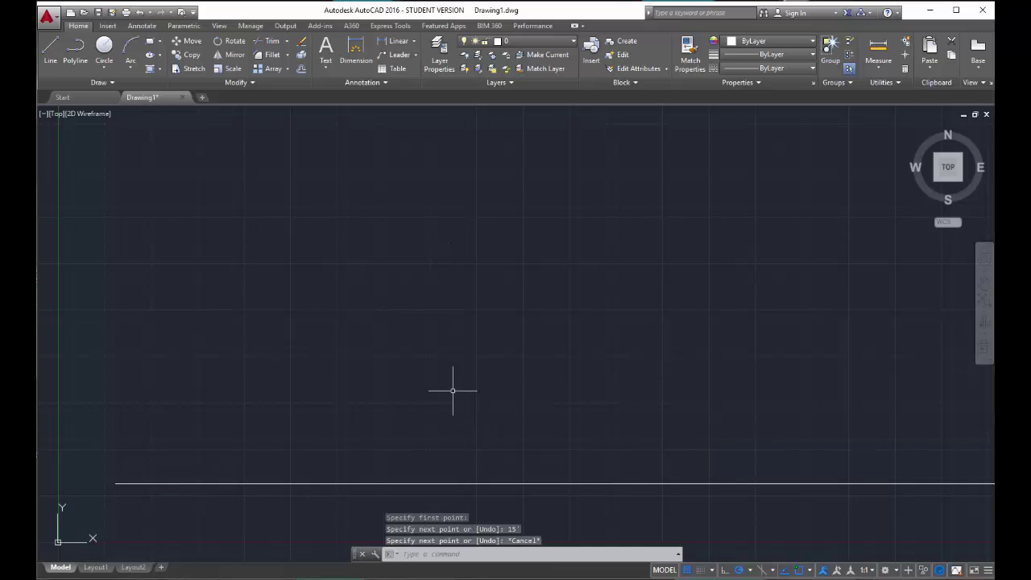
# - Draw a 10' vertical line upward from the right endpoint of the horizontal line
pyautogui.click(983, 302)
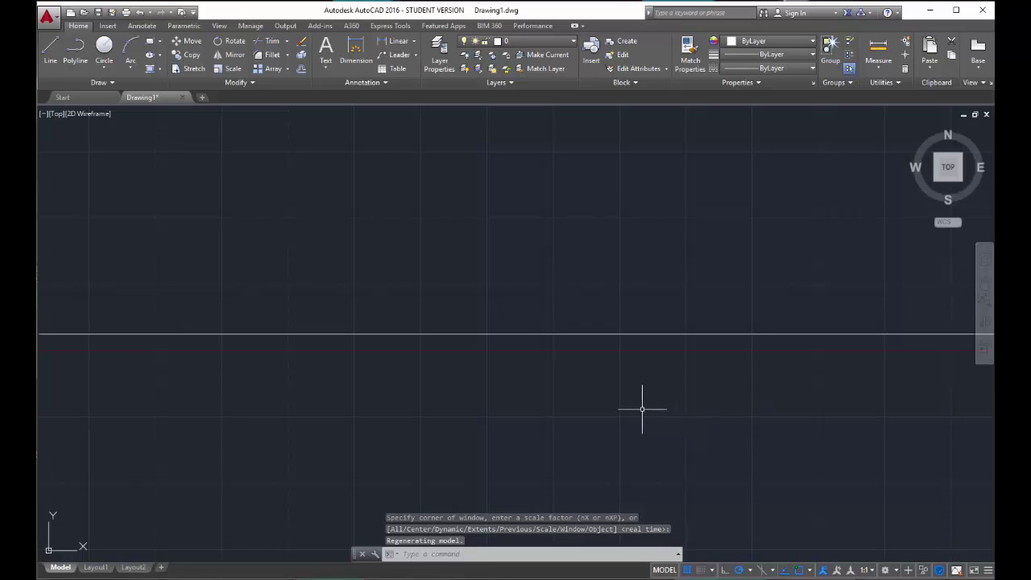
pyautogui.scroll(-2, 626, 402)
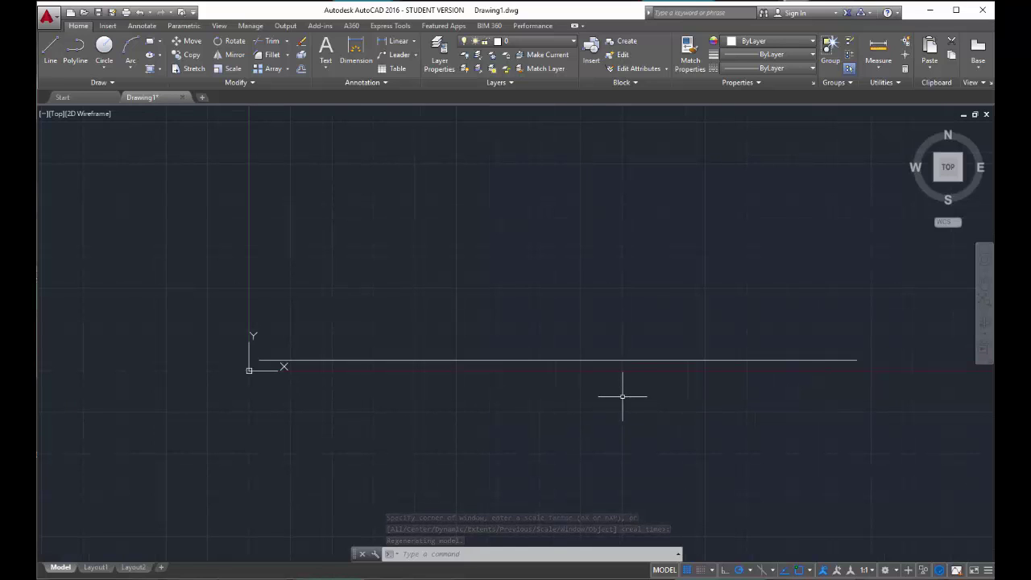
pyautogui.moveTo(620, 395); pyautogui.dragTo(594, 453, button='middle')
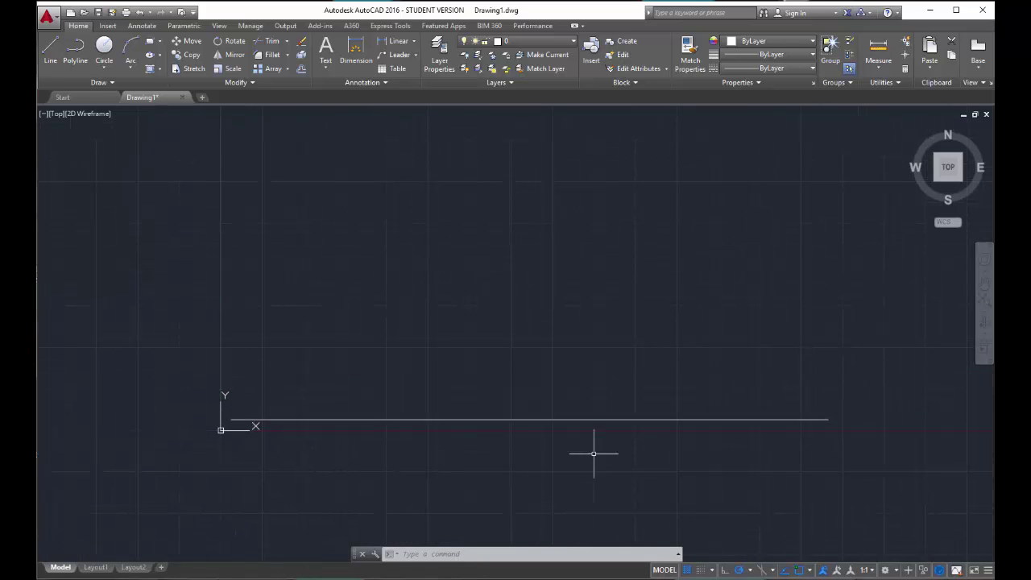
pyautogui.click(50, 50)
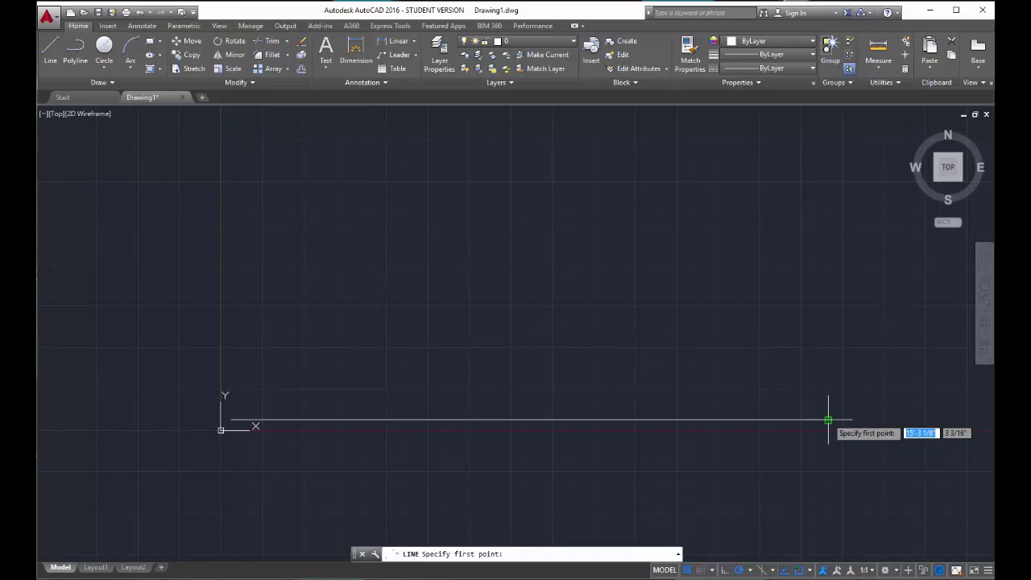
pyautogui.click(828, 420)
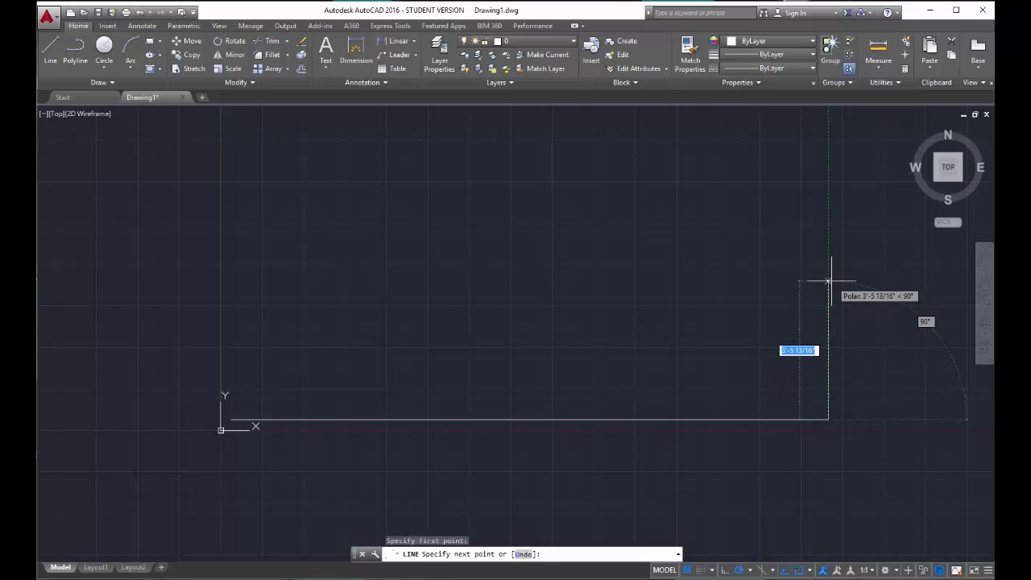
pyautogui.write('10')
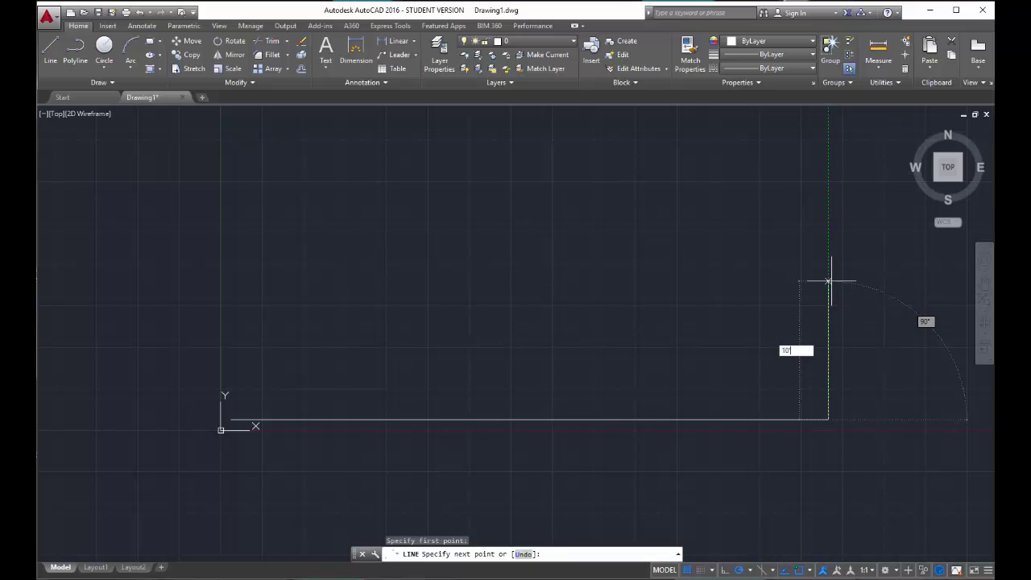
pyautogui.press('Return')
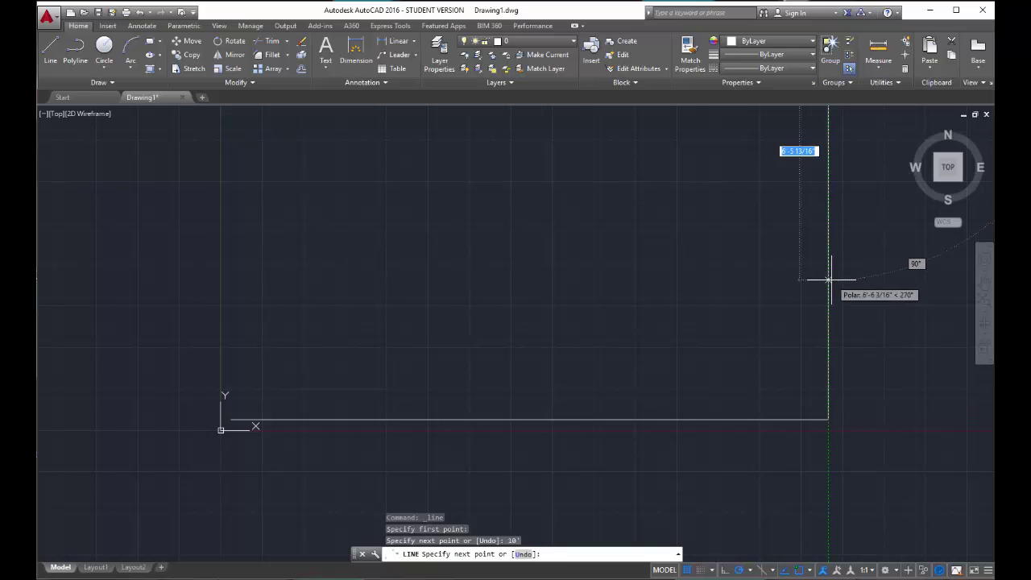
# - Continue with a 15' line to the left and close the rectangle at the bottom line's left endpoint
pyautogui.moveTo(801, 196)
pyautogui.mouseDown(button='middle')
pyautogui.moveTo(797, 320)
pyautogui.moveTo(801, 305)
pyautogui.mouseUp(button='middle')
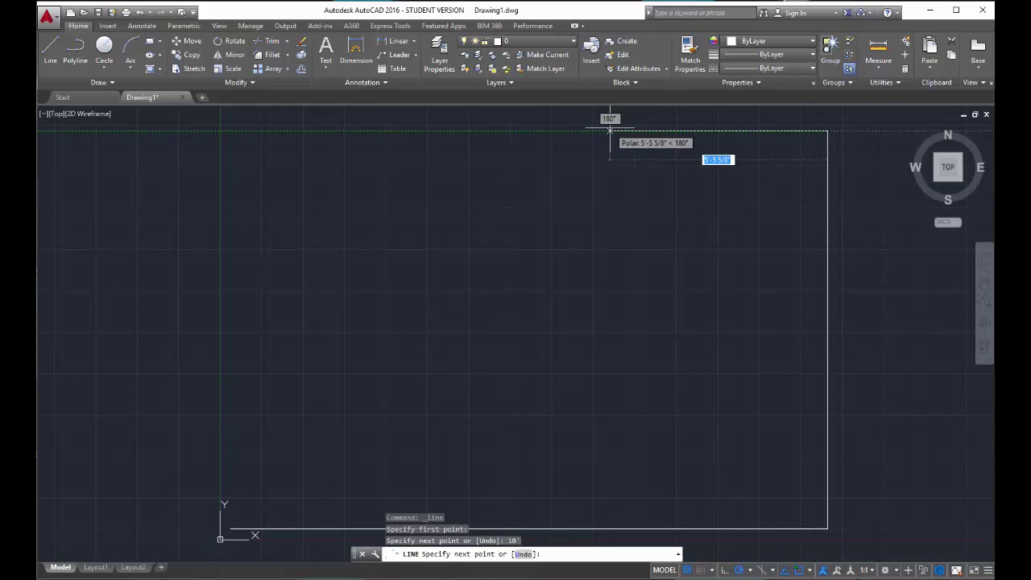
pyautogui.write("15'")
pyautogui.press('Return')
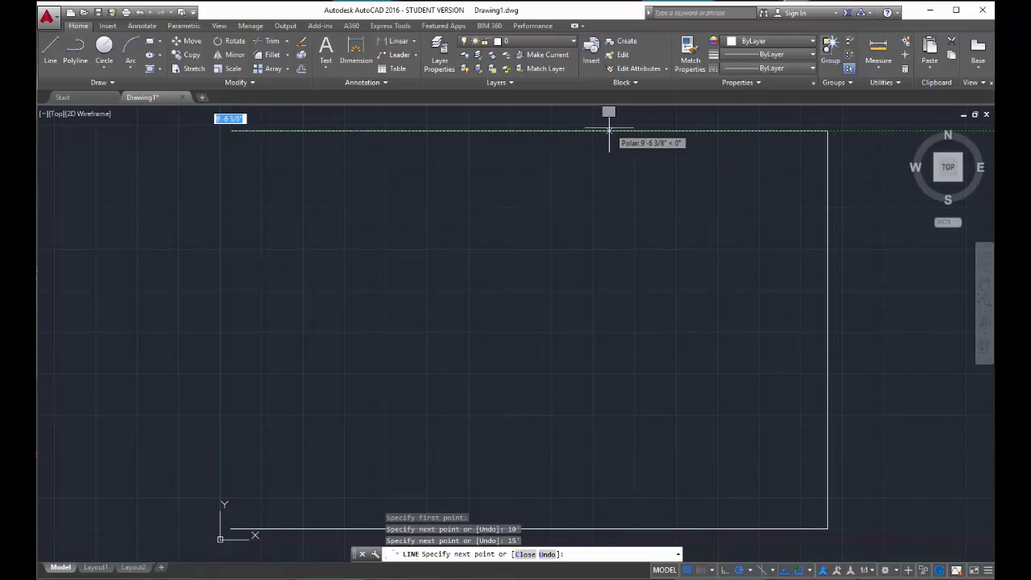
pyautogui.click(231, 529)
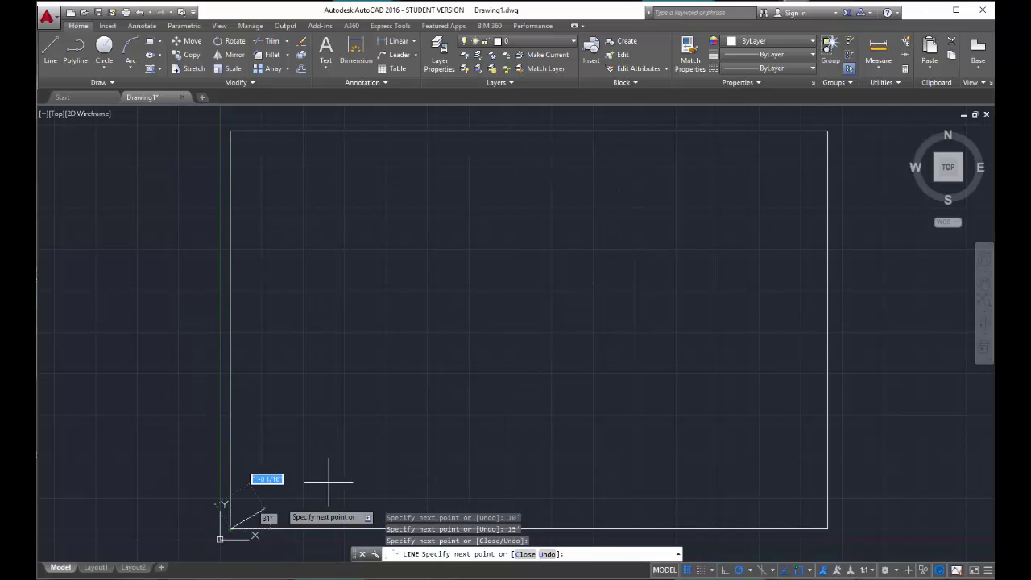
pyautogui.press('Escape')
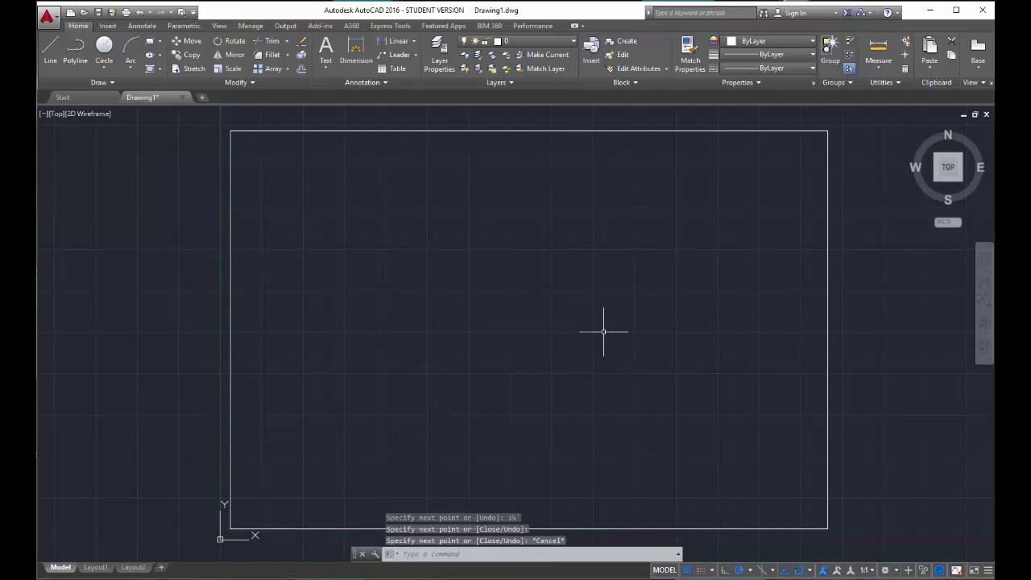
# - Open Layout1, activate its viewport and turn off the drawing grid inside it
pyautogui.scroll(-2, 635, 341)
pyautogui.moveTo(658, 346); pyautogui.dragTo(505, 351, button='middle')
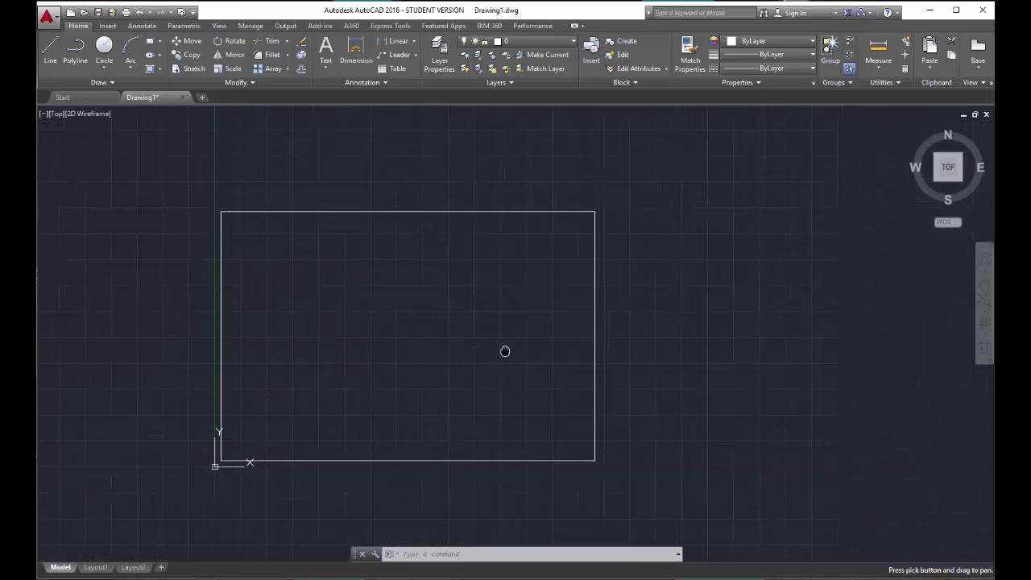
pyautogui.click(95, 567)
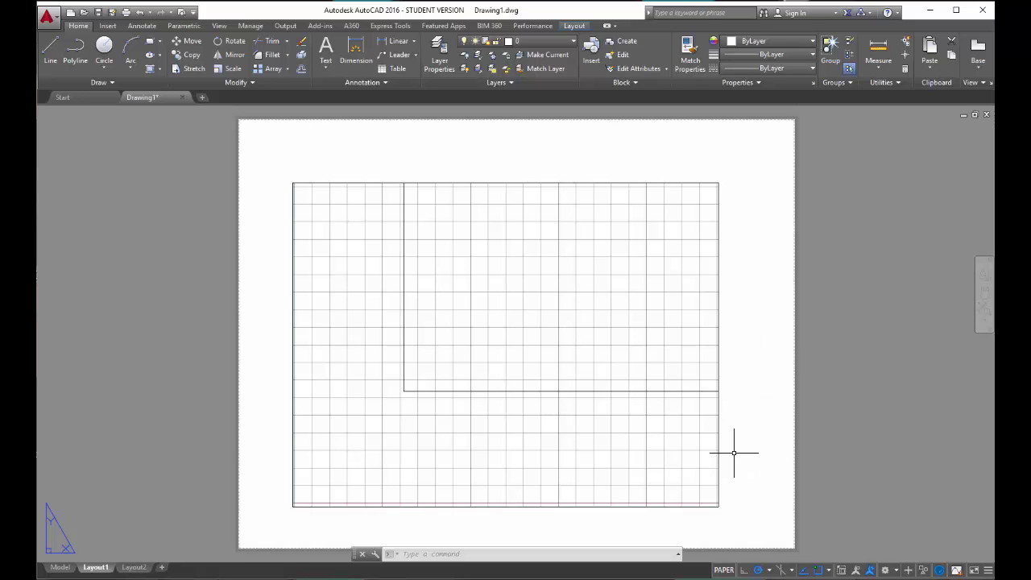
pyautogui.doubleClick(640, 441)
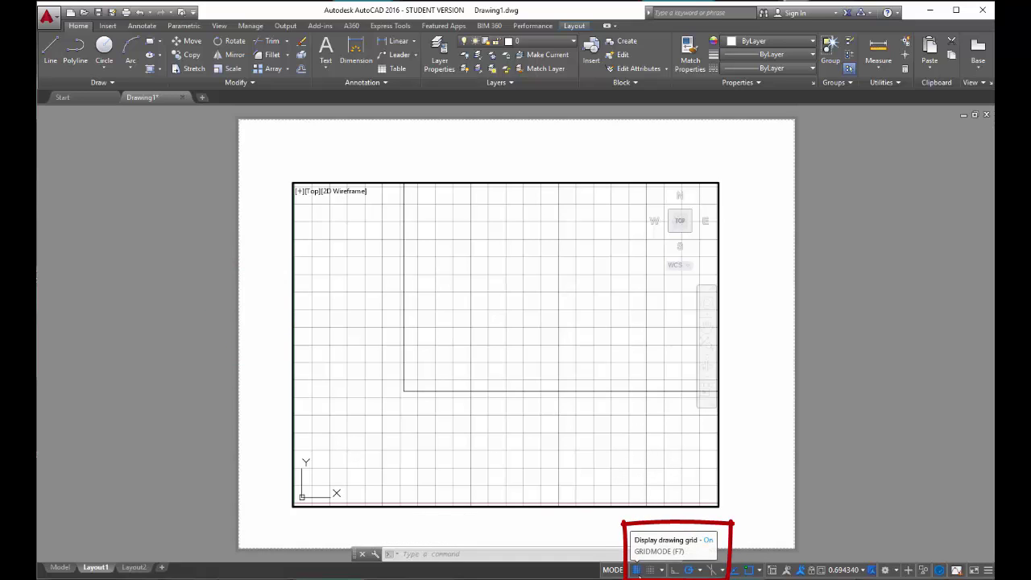
pyautogui.click(636, 570)
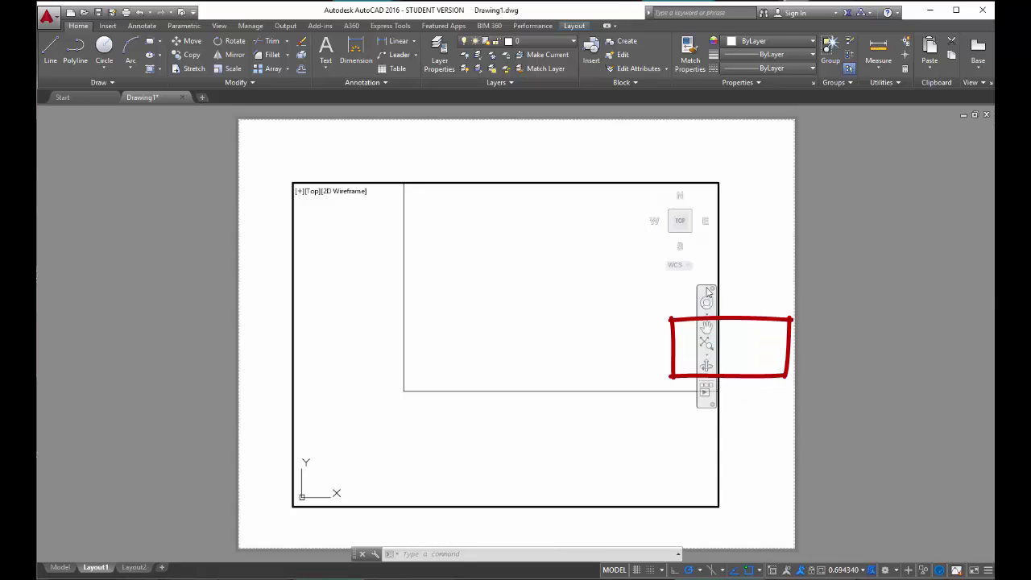
# - Zoom the viewport to extents, zoom out to leave a margin around the rectangle, and return to paper space
pyautogui.click(706, 346)
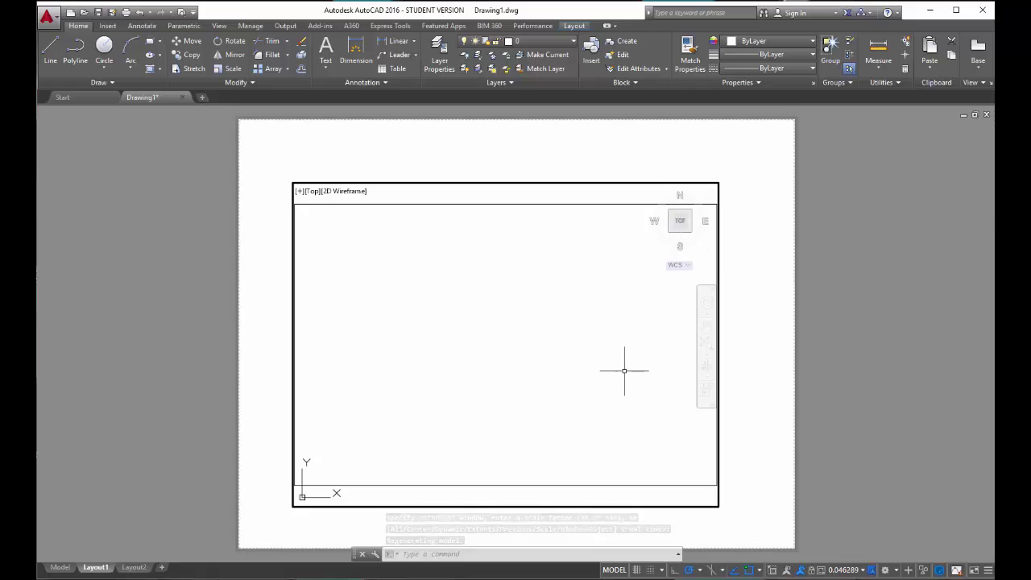
pyautogui.scroll(-2, 525, 352)
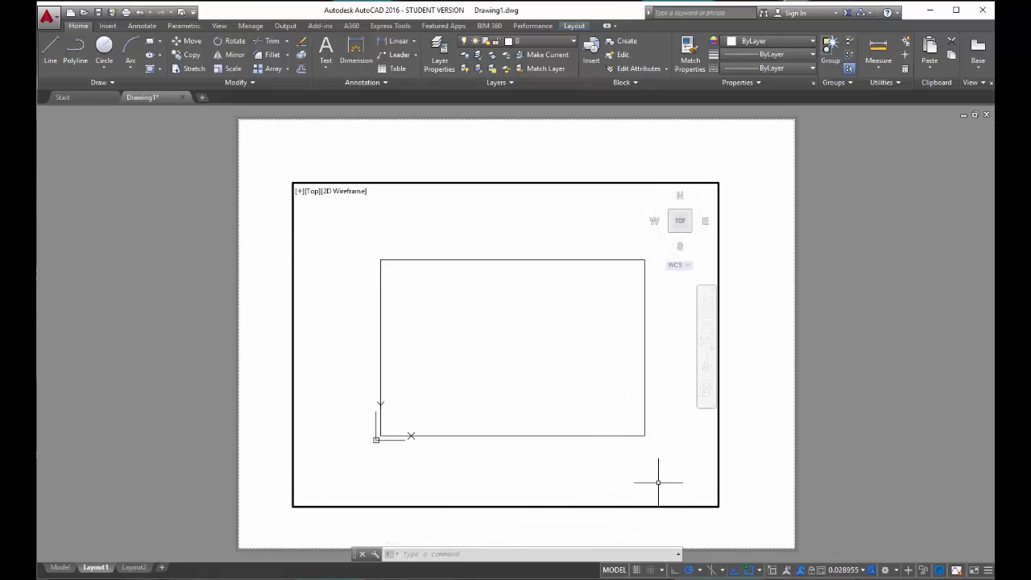
pyautogui.click(376, 426)
pyautogui.doubleClick(767, 269)
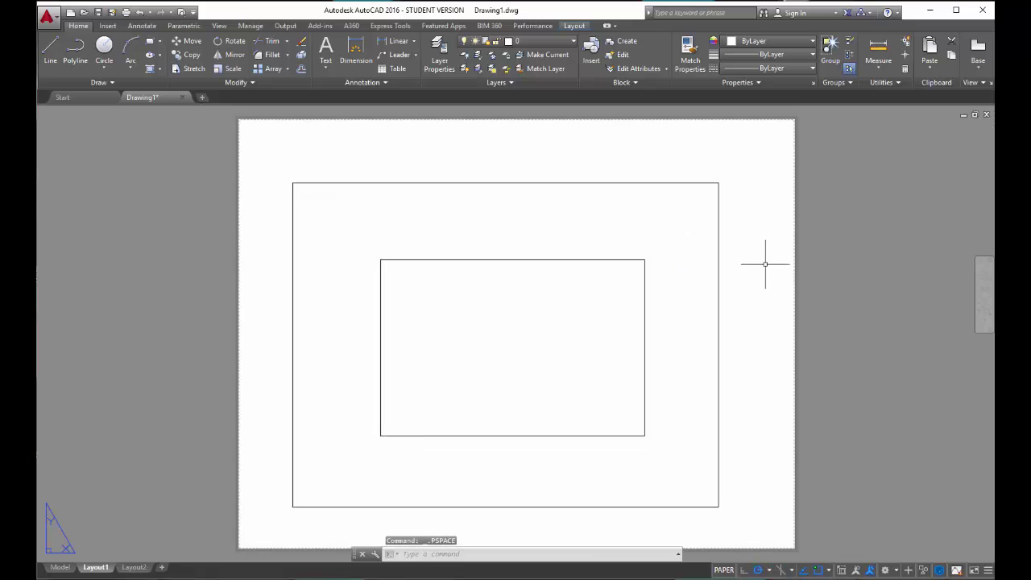
# - Examine how zooming and panning the sheet in paper space differs from working inside the Layout1 viewport
pyautogui.scroll(-2, 764, 266)
pyautogui.scroll(-2, 761, 268)
pyautogui.scroll(2, 762, 267)
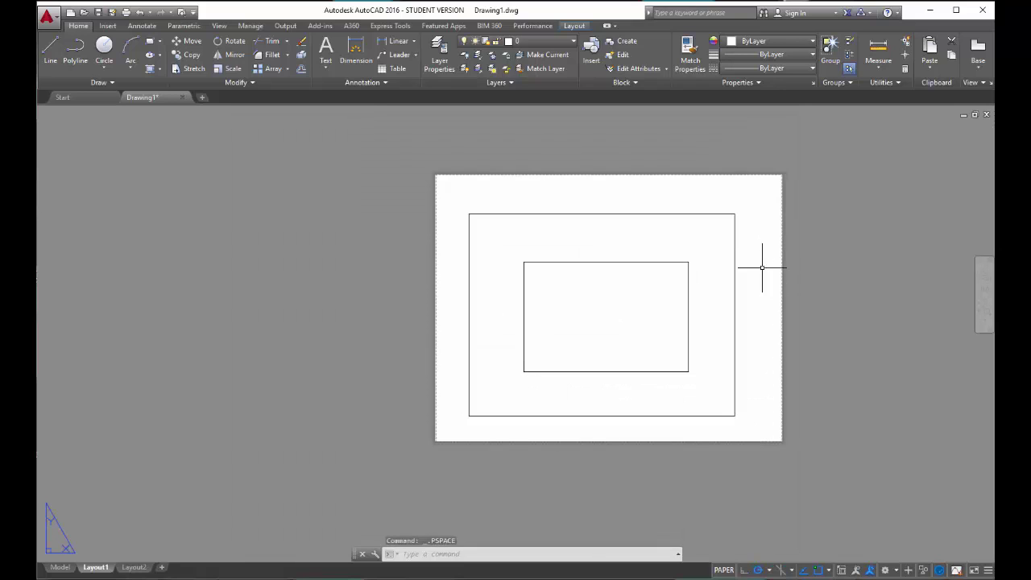
pyautogui.scroll(2, 755, 272)
pyautogui.moveTo(854, 320)
pyautogui.mouseDown()
pyautogui.moveTo(711, 413)
pyautogui.moveTo(676, 278)
pyautogui.mouseUp()
pyautogui.doubleClick(675, 278)
pyautogui.scroll(-4, 574, 330)
pyautogui.scroll(5, 572, 329)
pyautogui.scroll(-1, 629, 354)
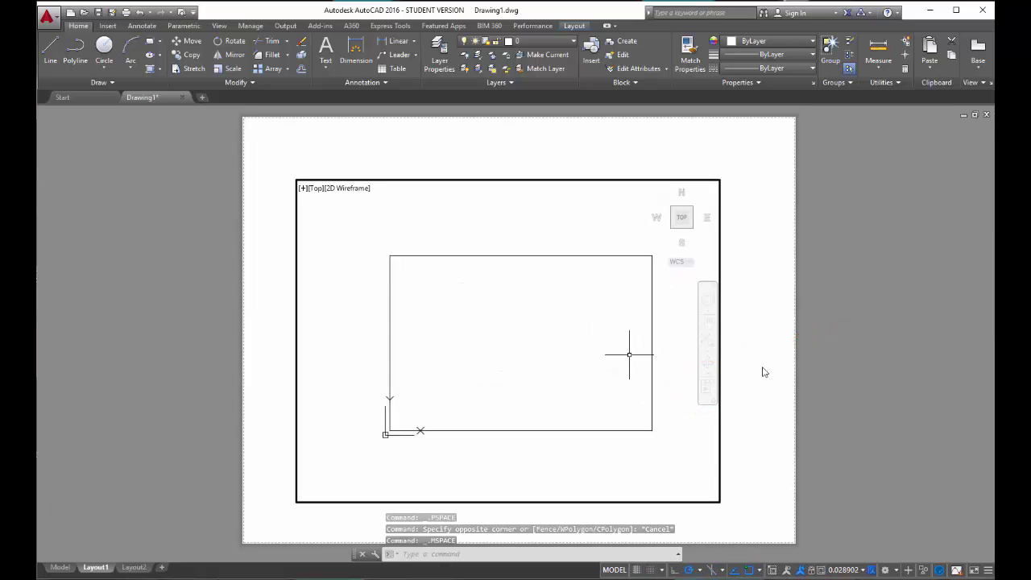
pyautogui.doubleClick(743, 278)
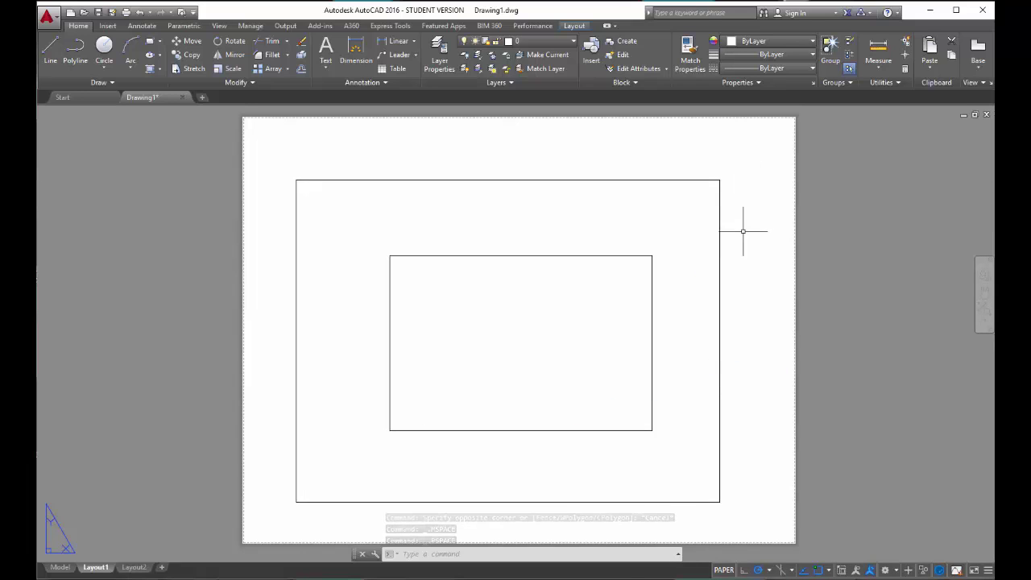
pyautogui.scroll(-7, 743, 232)
pyautogui.scroll(7, 736, 218)
pyautogui.moveTo(707, 207); pyautogui.dragTo(675, 193, button='middle')
# - Enlarge the viewport frame by stretching its corners outward until it nearly fills the sheet, with a narrow margin around it
pyautogui.click(693, 227)
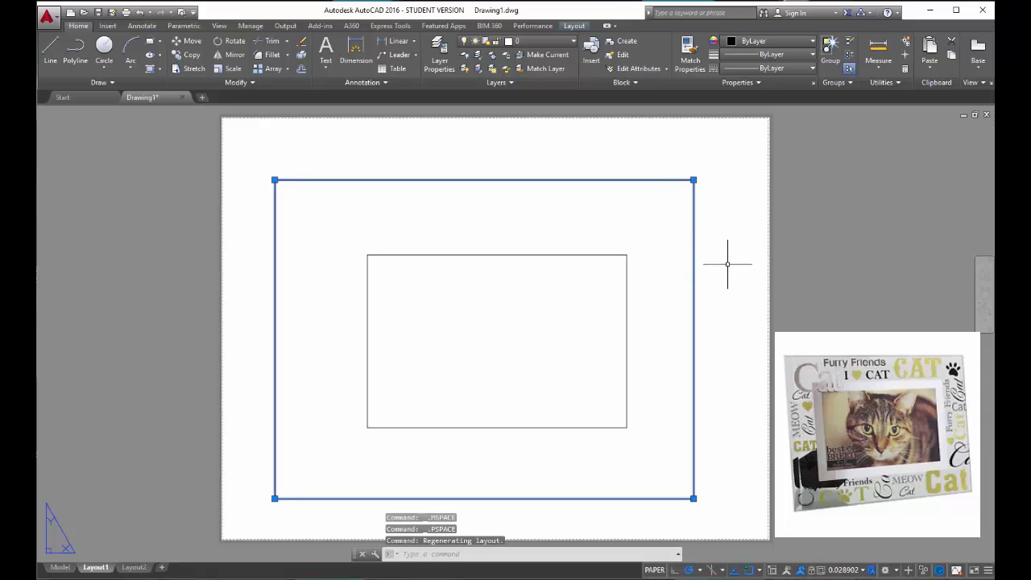
pyautogui.click(694, 179)
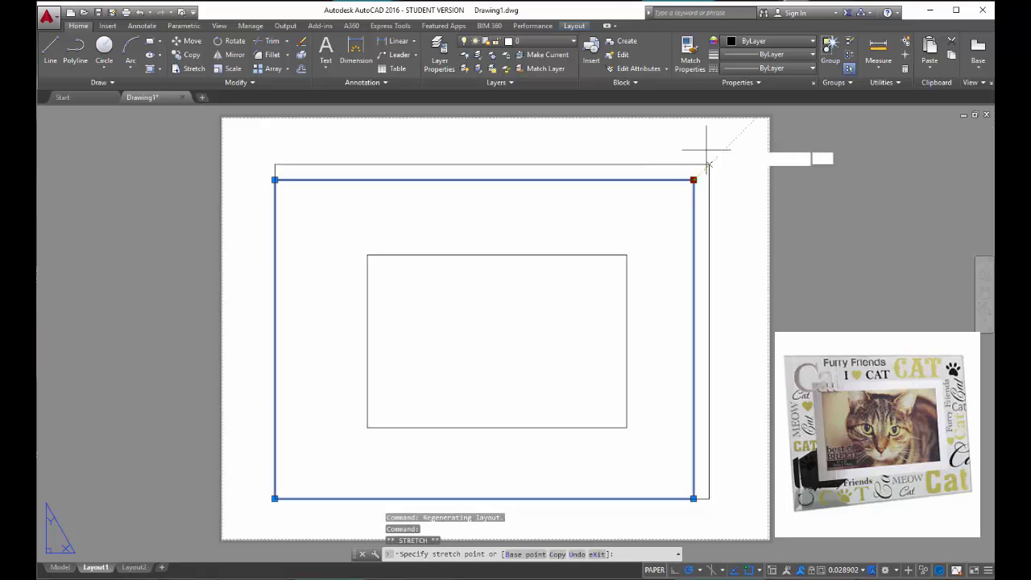
pyautogui.click(750, 137)
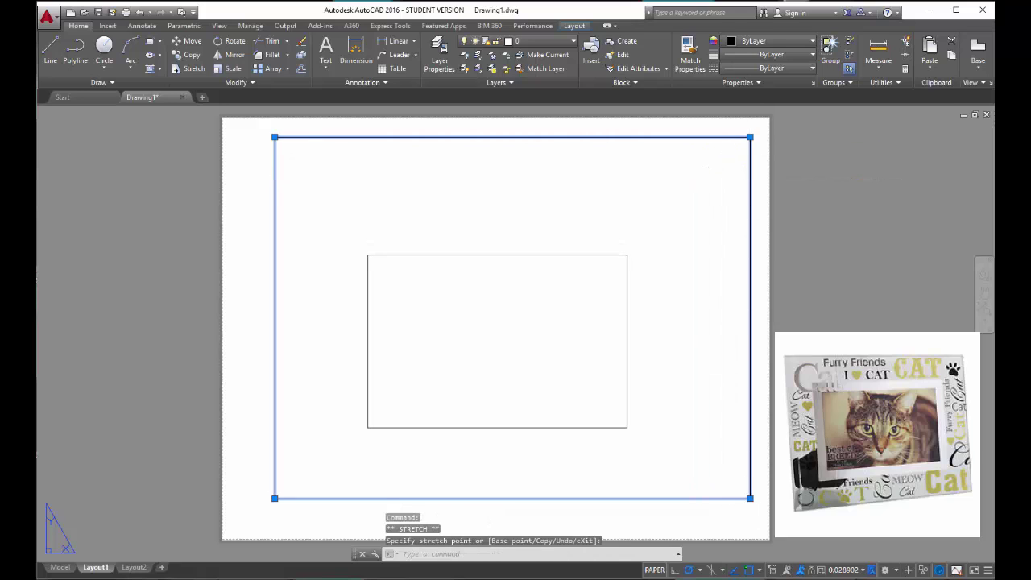
pyautogui.click(750, 498)
pyautogui.click(731, 516)
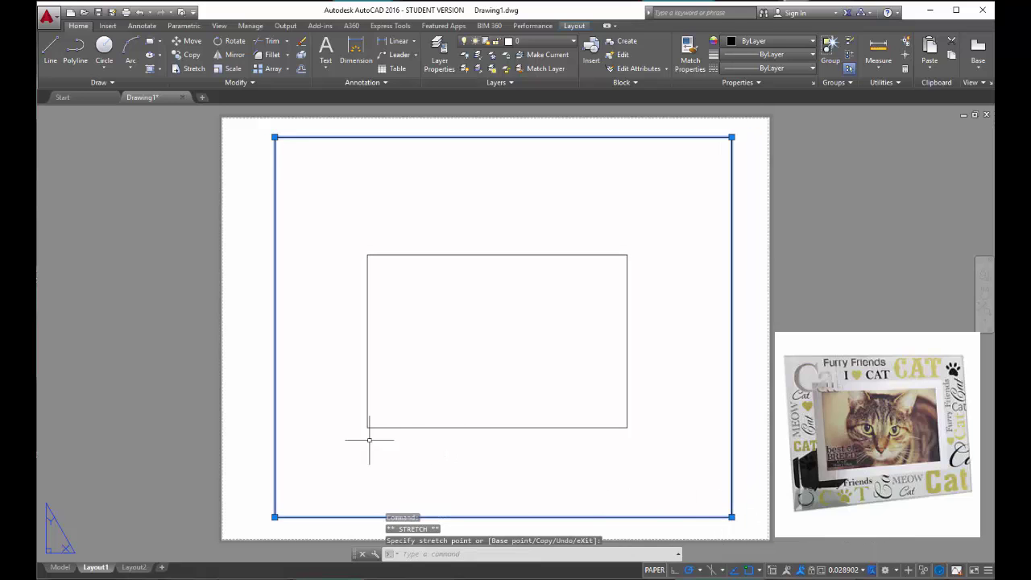
pyautogui.click(275, 137)
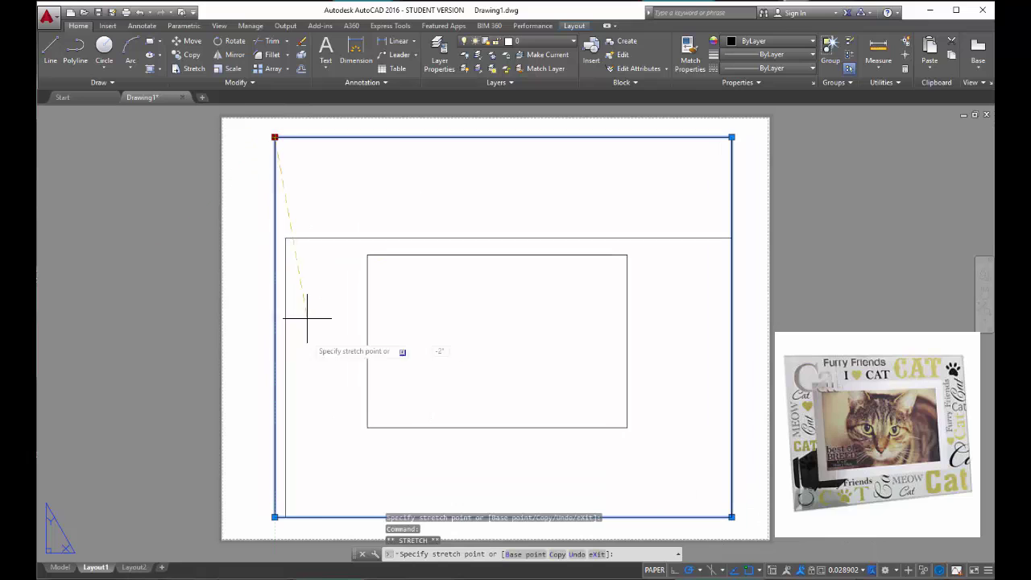
pyautogui.click(250, 137)
# - Activate the enlarged viewport and zoom in until the rectangle fills most of the frame
pyautogui.doubleClick(567, 202)
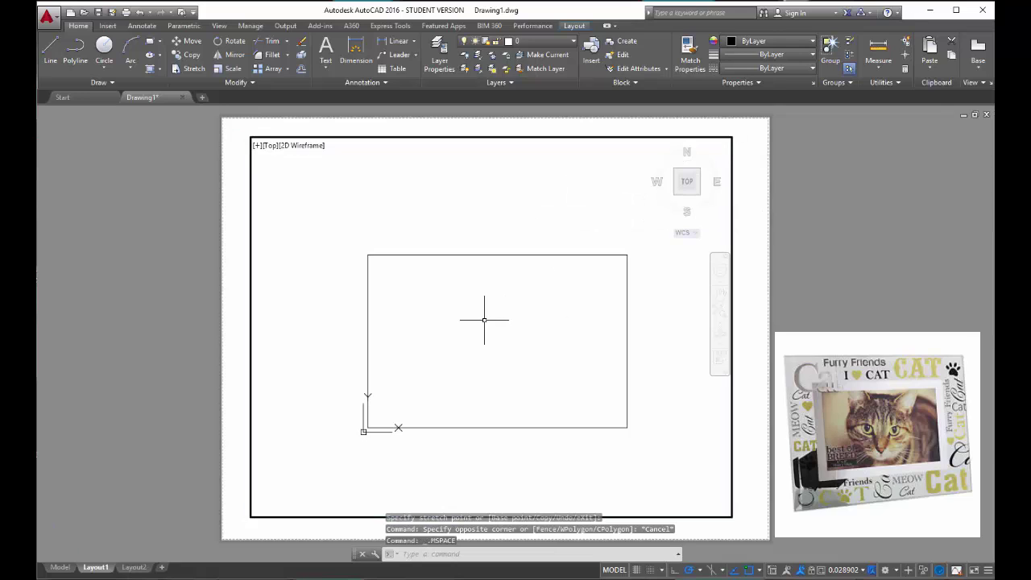
pyautogui.scroll(-1, 486, 322)
pyautogui.scroll(2, 498, 318)
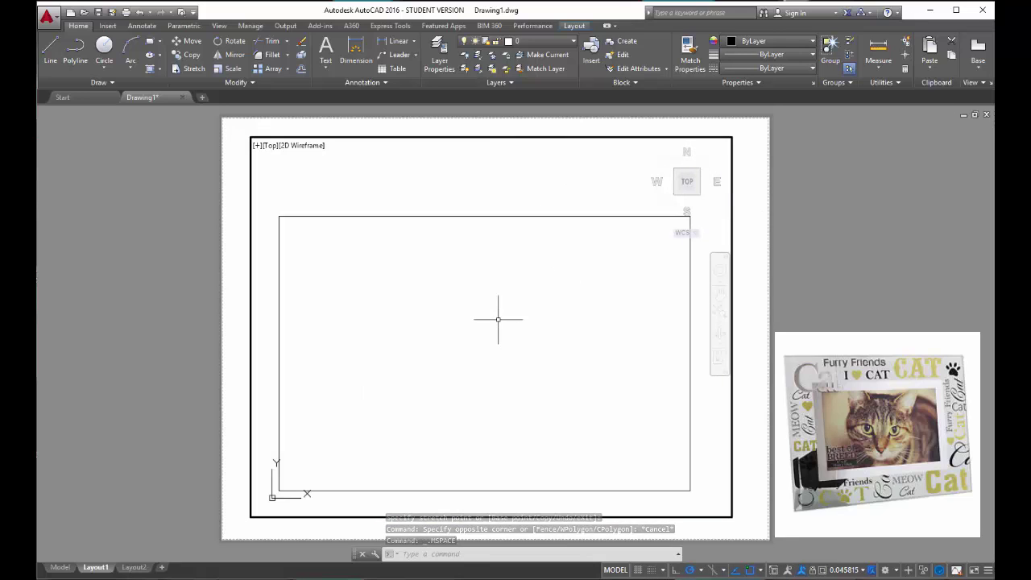
# - Shift the rectangle upward in the Layout1 viewport, set the viewport scale to 1/2" = 1'-0", and return to paper space
pyautogui.moveTo(498, 319)
pyautogui.mouseDown(button='middle')
pyautogui.moveTo(494, 301)
pyautogui.moveTo(499, 313)
pyautogui.mouseUp(button='middle')
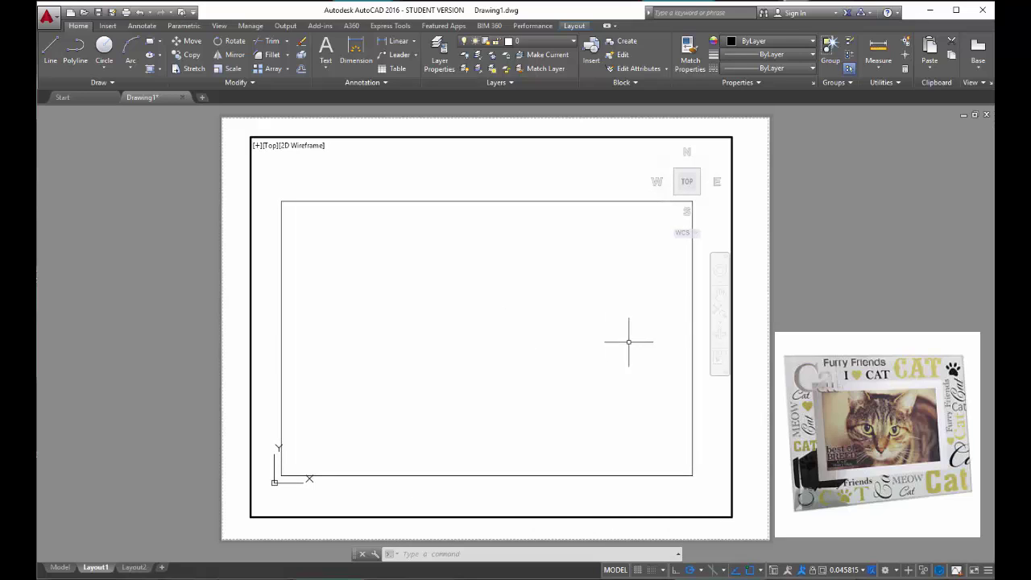
pyautogui.doubleClick(748, 306)
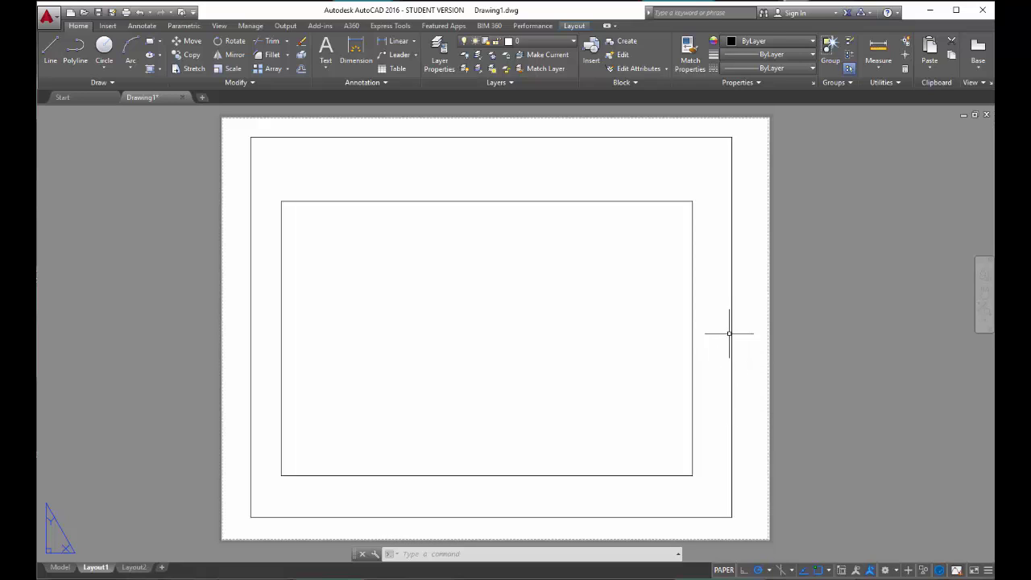
pyautogui.click(731, 337)
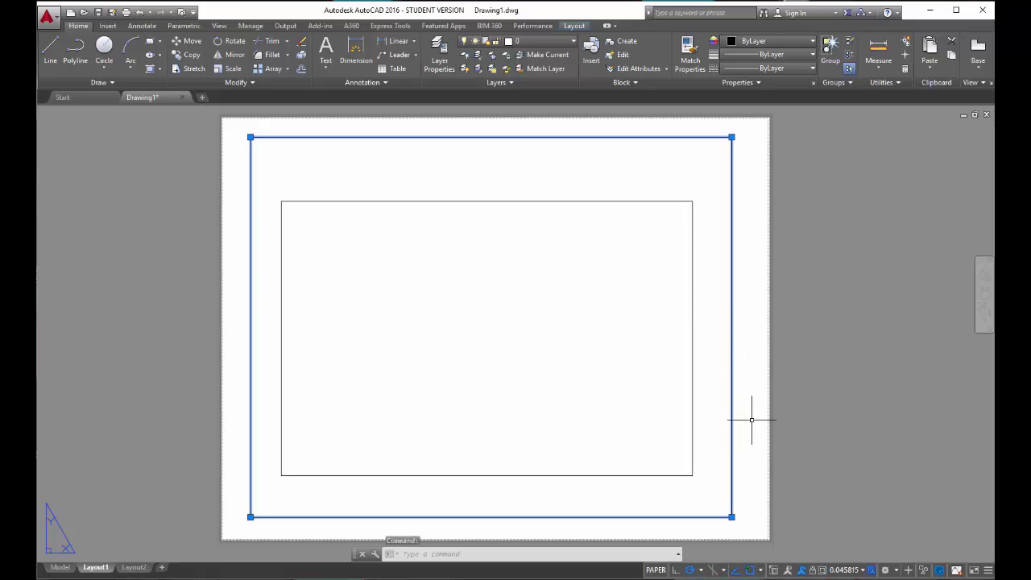
pyautogui.doubleClick(697, 436)
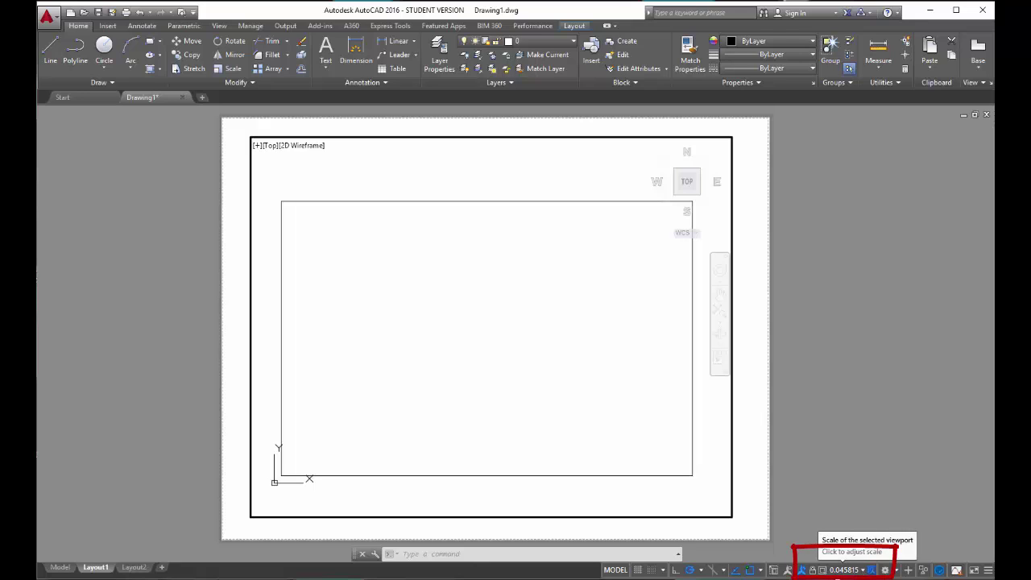
pyautogui.click(853, 571)
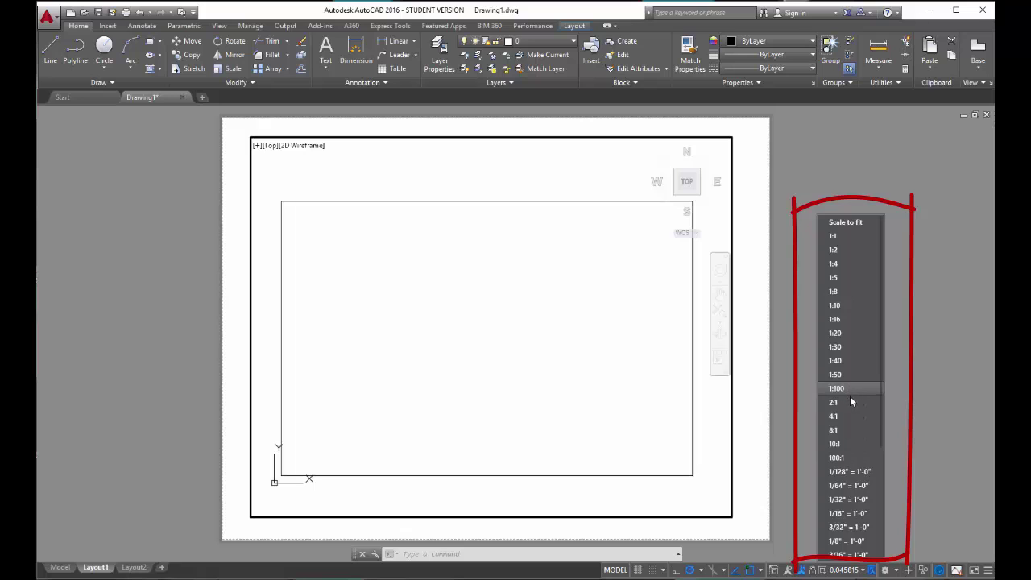
pyautogui.scroll(-4, 858, 475)
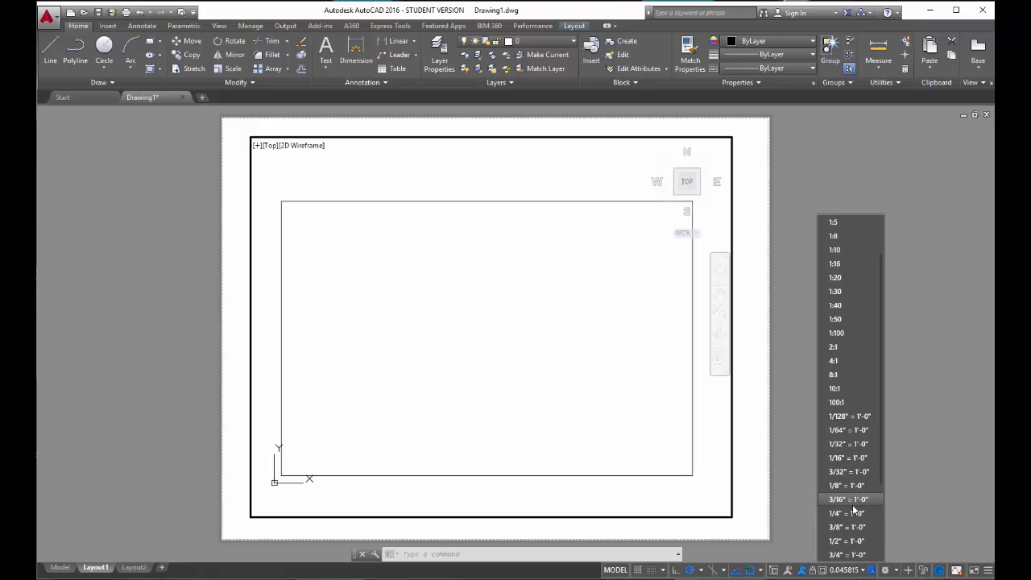
pyautogui.scroll(-4, 853, 512)
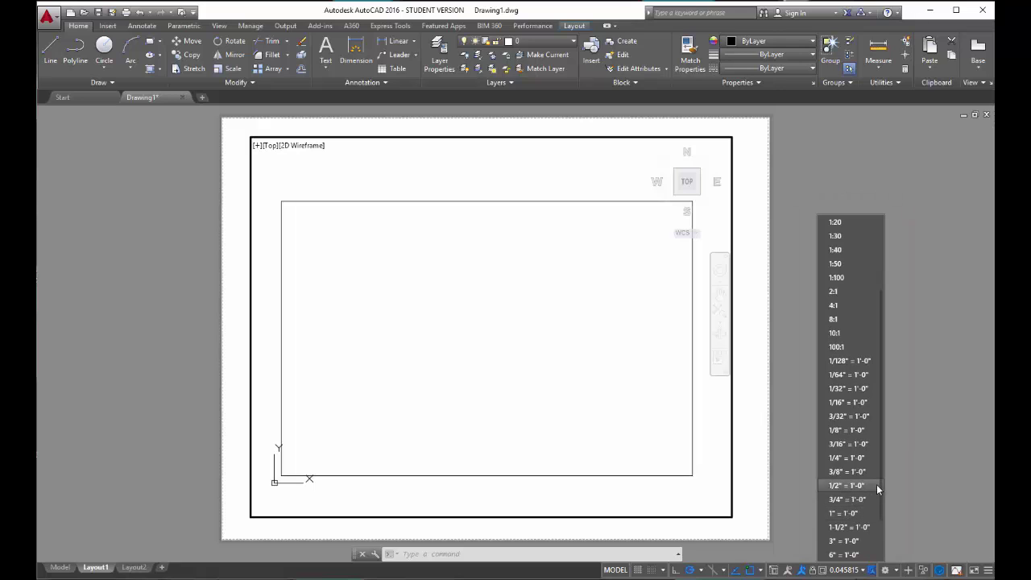
pyautogui.scroll(-1, 880, 465)
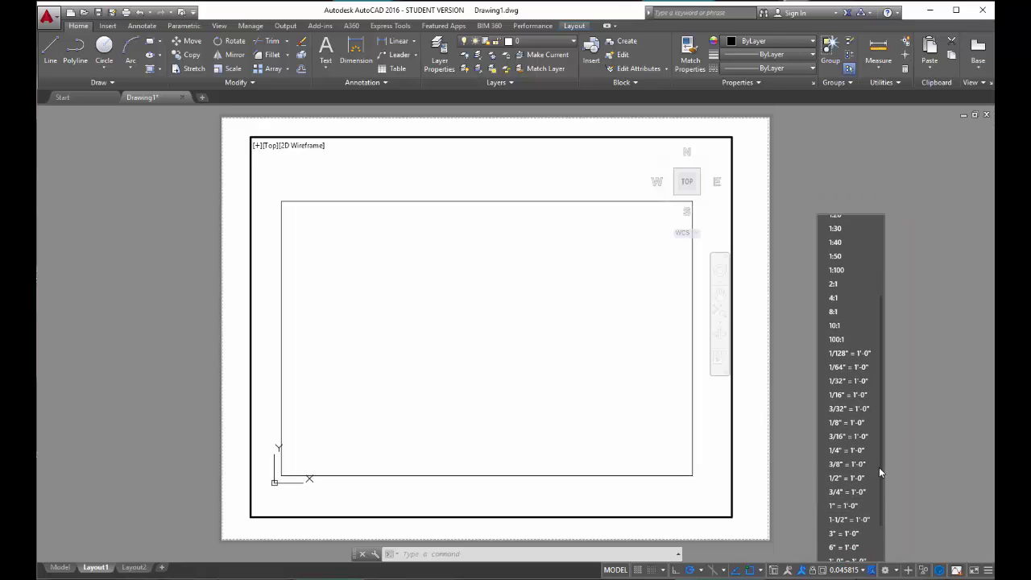
pyautogui.click(837, 481)
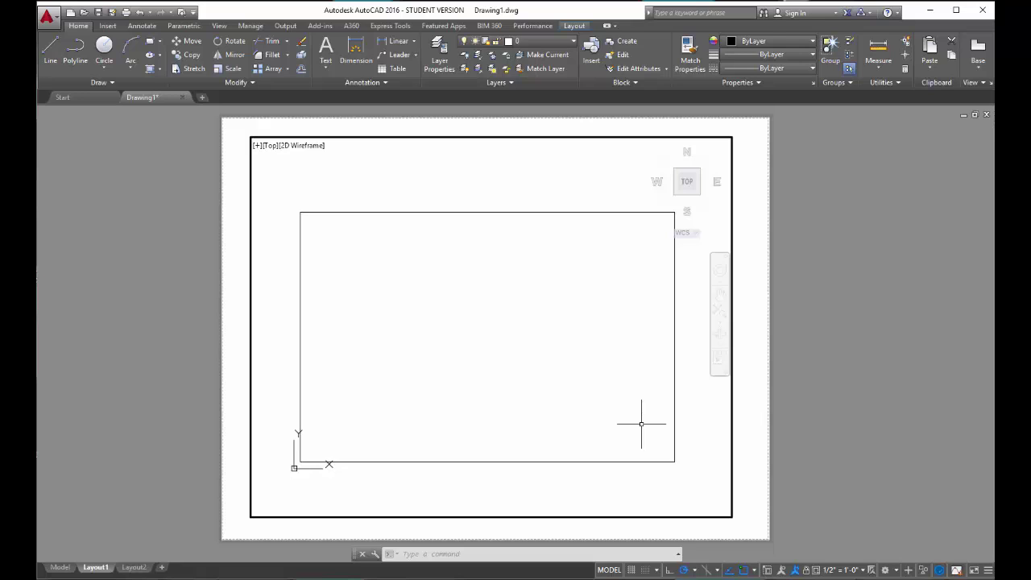
pyautogui.doubleClick(745, 396)
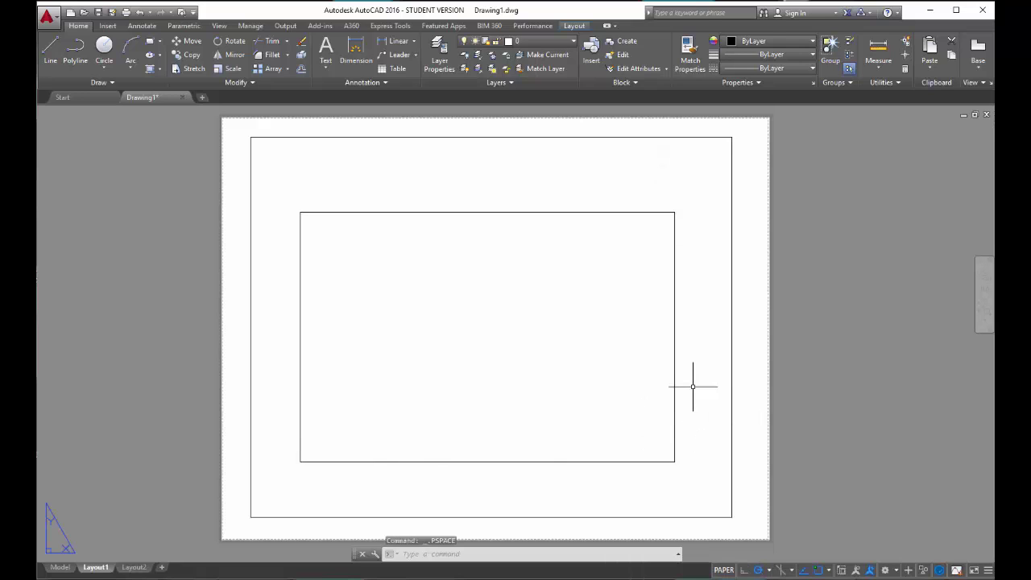
# - Zoom the sheet in past the viewport frame, activate the viewport, and try zooming the rectangle in and out inside it
pyautogui.scroll(5, 692, 387)
pyautogui.moveTo(690, 387); pyautogui.dragTo(900, 393, button='middle')
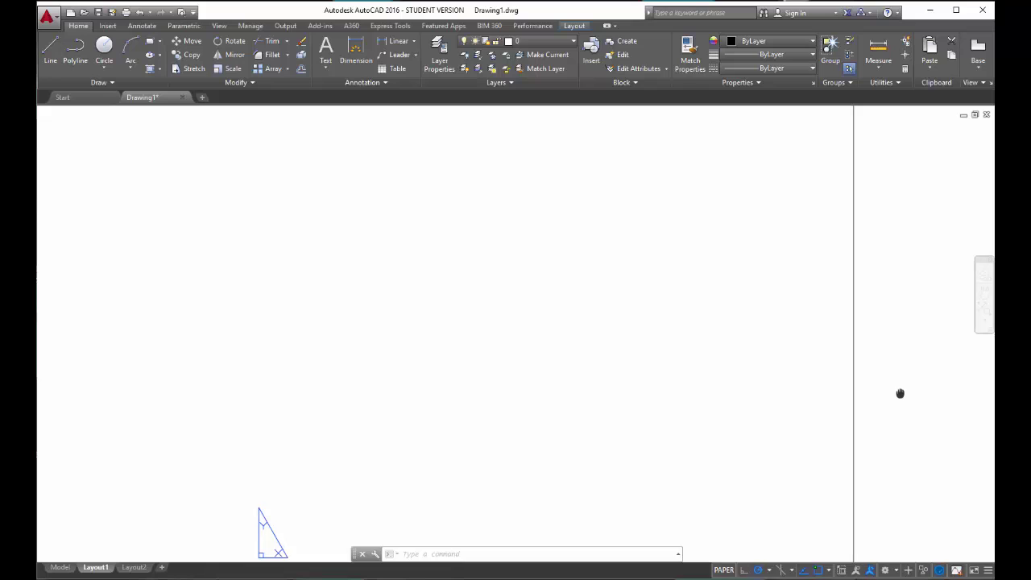
pyautogui.doubleClick(866, 383)
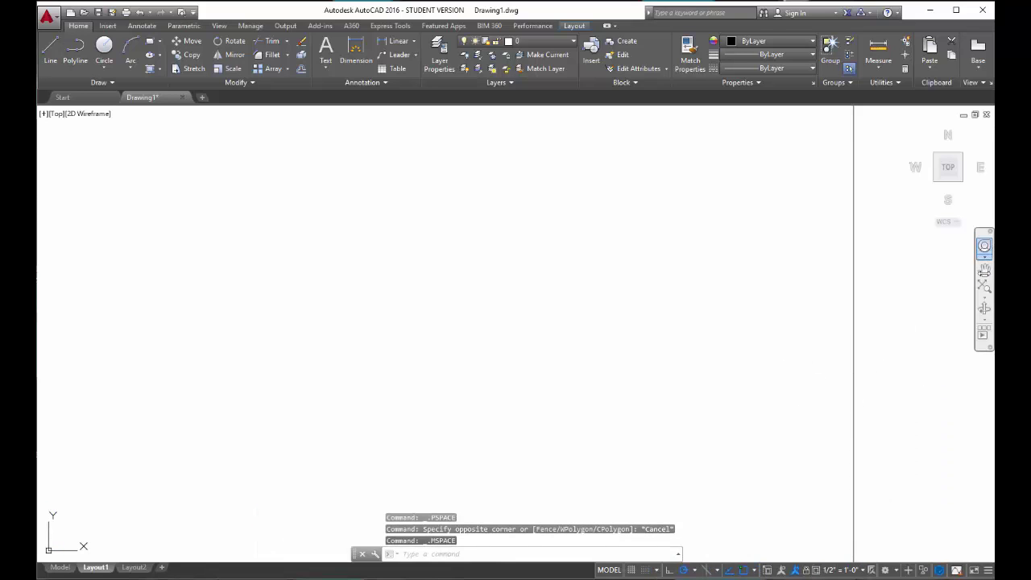
pyautogui.scroll(-8, 743, 369)
pyautogui.scroll(4, 748, 367)
pyautogui.scroll(4, 748, 364)
pyautogui.scroll(-6, 749, 361)
pyautogui.scroll(4, 749, 362)
pyautogui.scroll(-2, 747, 362)
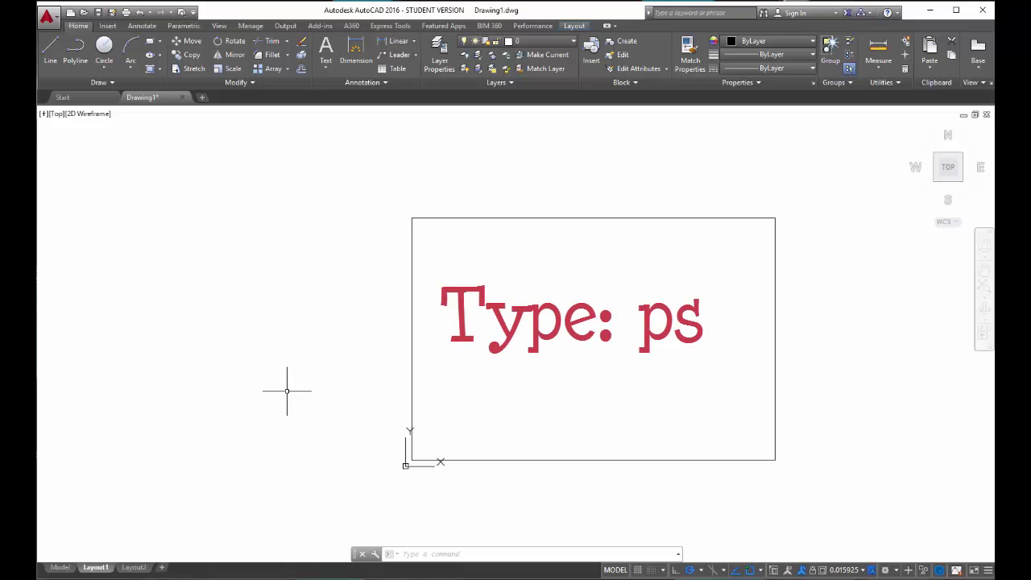
# - Return to paper space with the PS command and bring the whole Layout1 sheet back into view
pyautogui.write('ps')
pyautogui.press('Return')
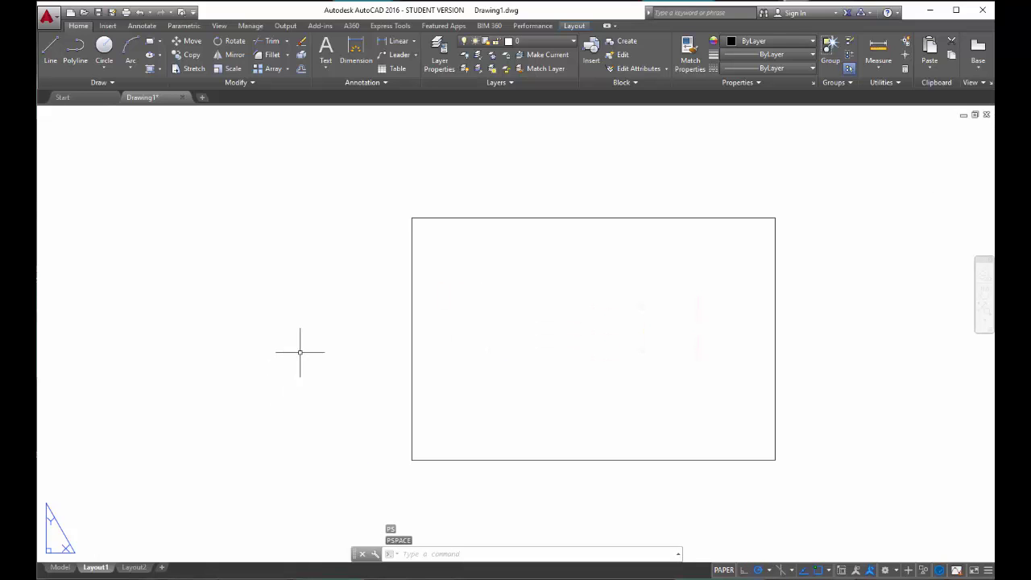
pyautogui.scroll(-5, 299, 352)
pyautogui.moveTo(375, 367); pyautogui.dragTo(476, 383, button='middle')
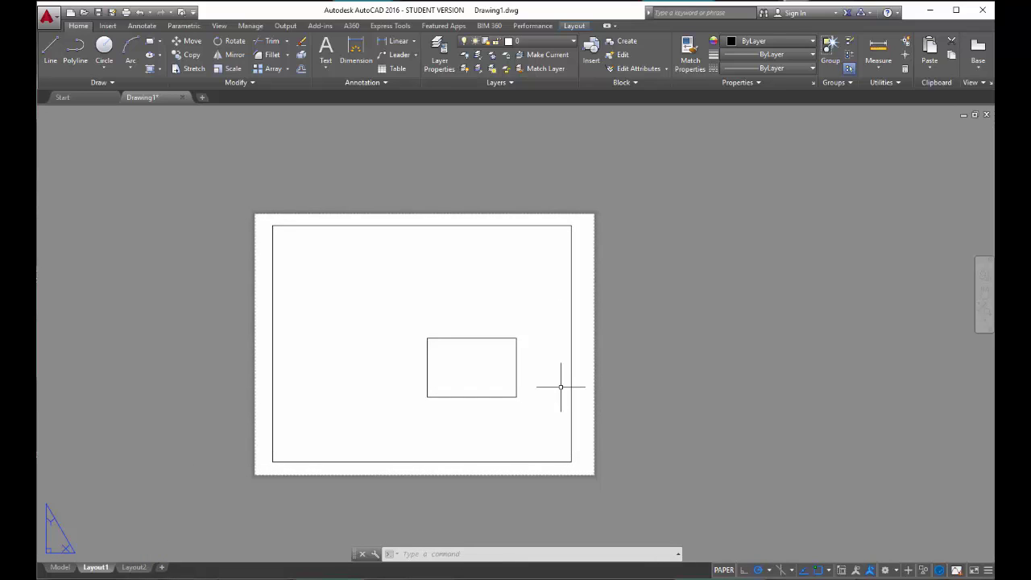
# - Set the scale of the Layout1 viewport to 1/2" = 1'-0"
pyautogui.click(570, 323)
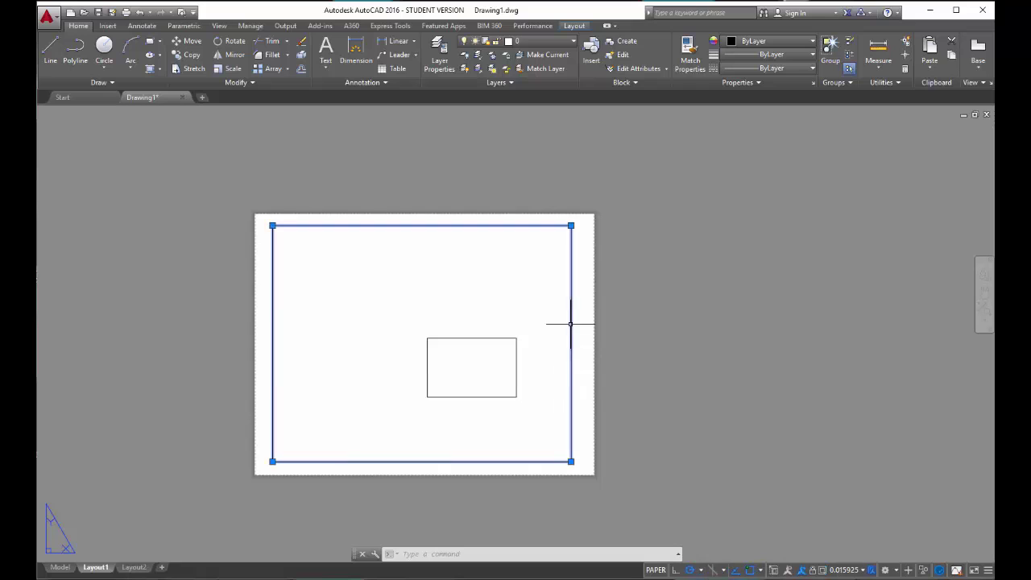
pyautogui.click(862, 570)
pyautogui.scroll(-3, 850, 520)
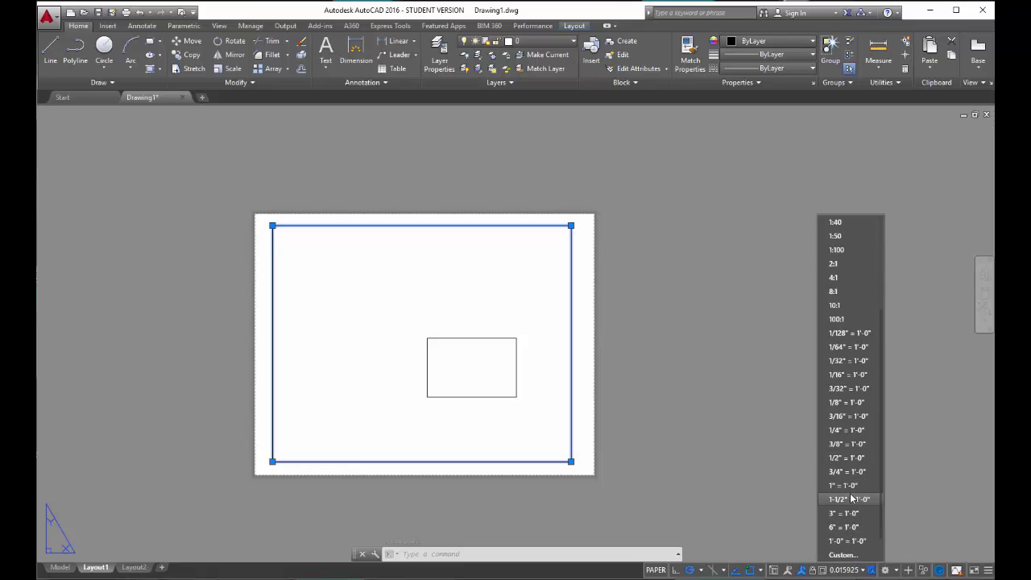
pyautogui.click(848, 457)
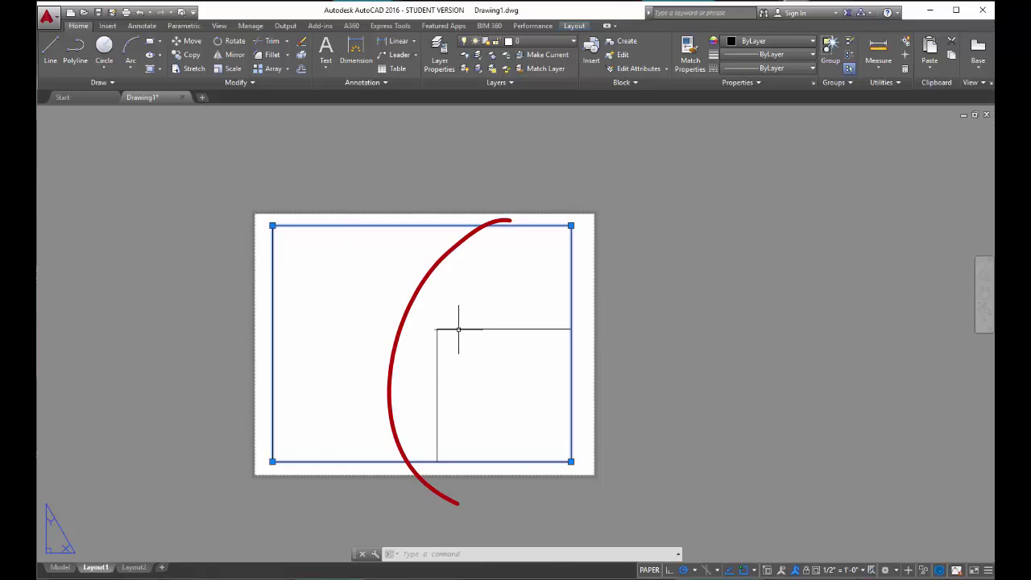
# - Activate the viewport, pan the rectangle to the middle of the frame without changing the scale, and return to paper space
pyautogui.doubleClick(503, 401)
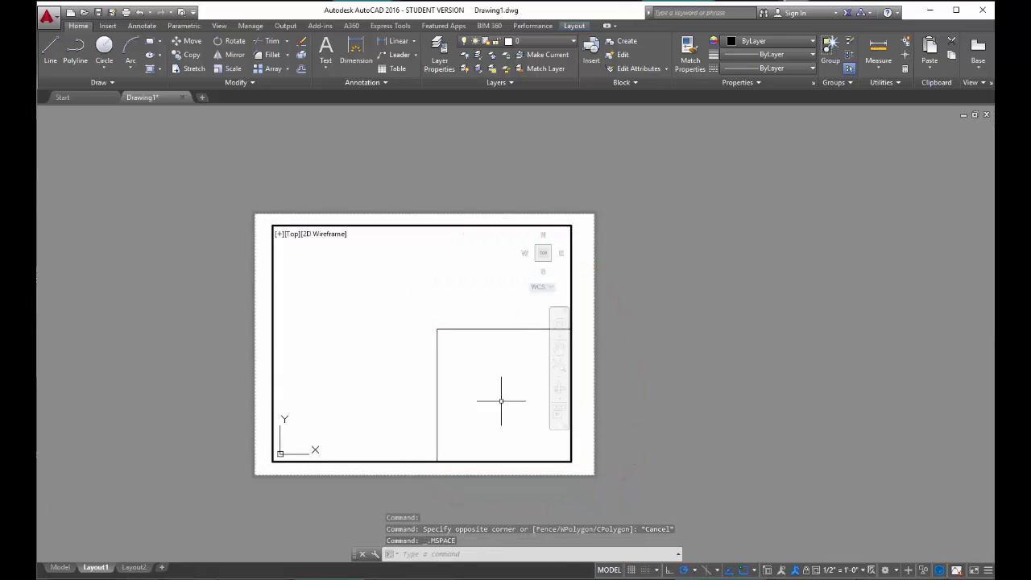
pyautogui.click(559, 348)
pyautogui.moveTo(488, 362); pyautogui.dragTo(364, 315)
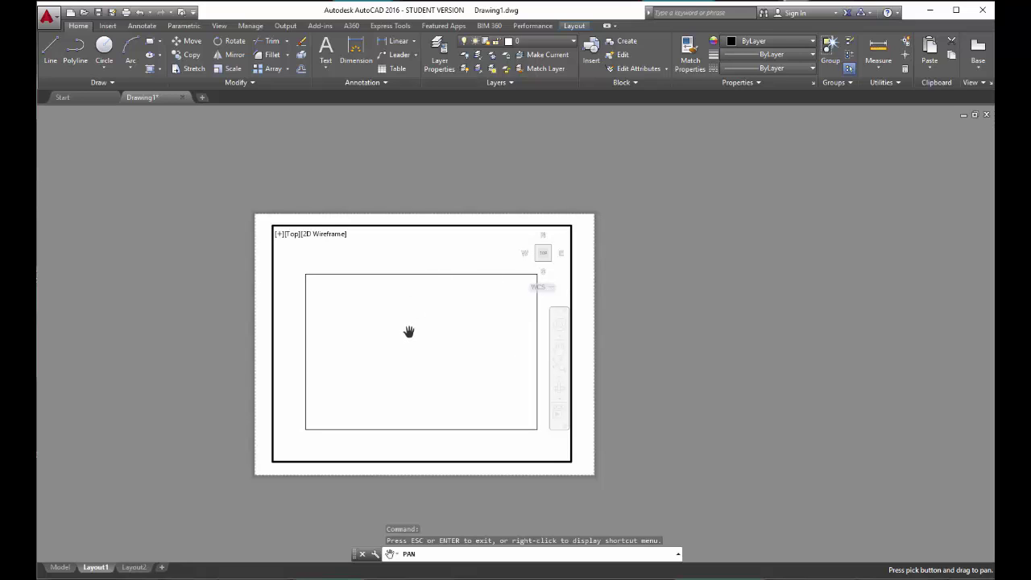
pyautogui.press('Escape')
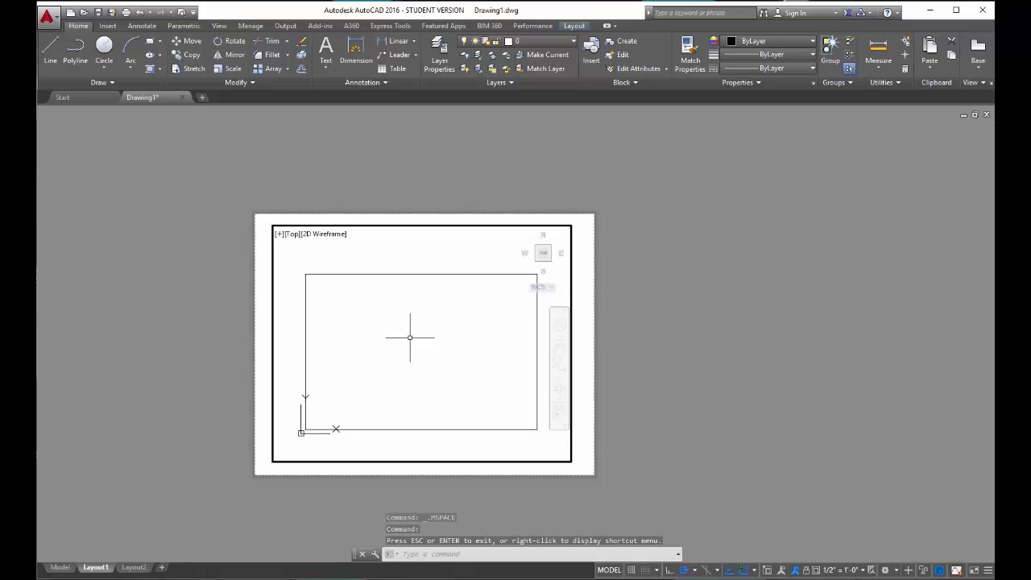
pyautogui.doubleClick(585, 289)
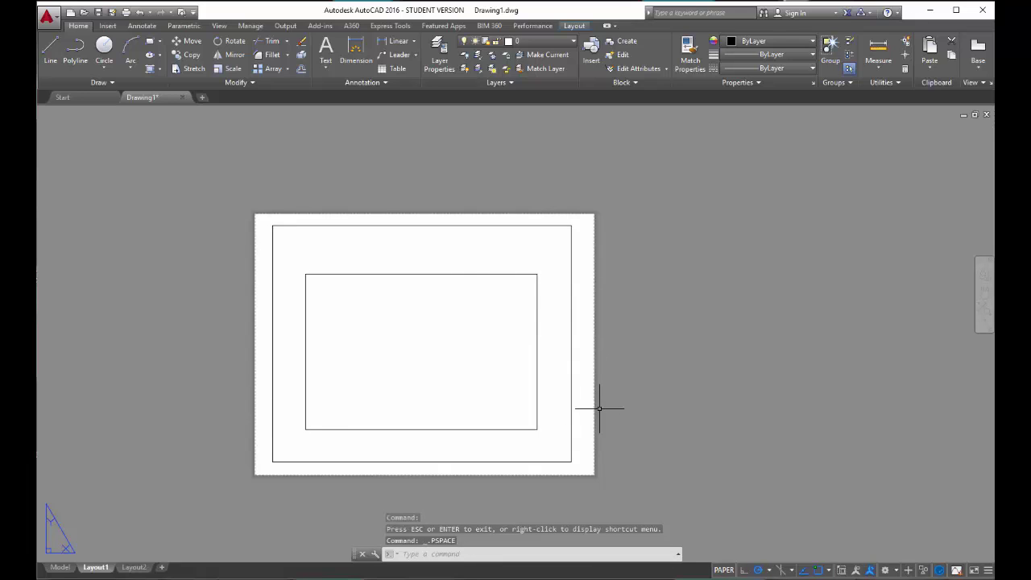
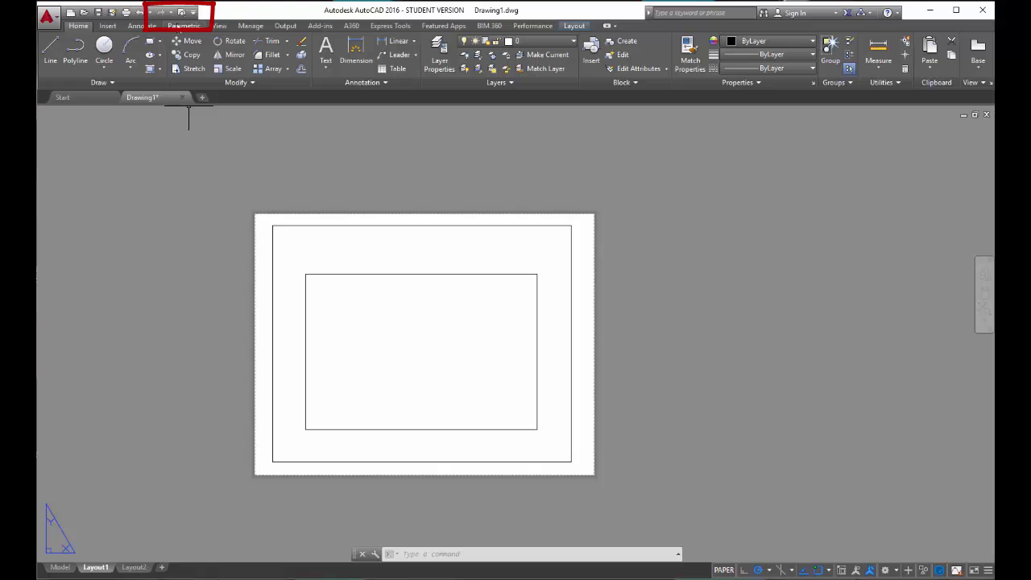
# - Check the quick-access commands for Plot Preview, then examine how Layout1 will plot in the plot preview and close it
pyautogui.click(193, 13)
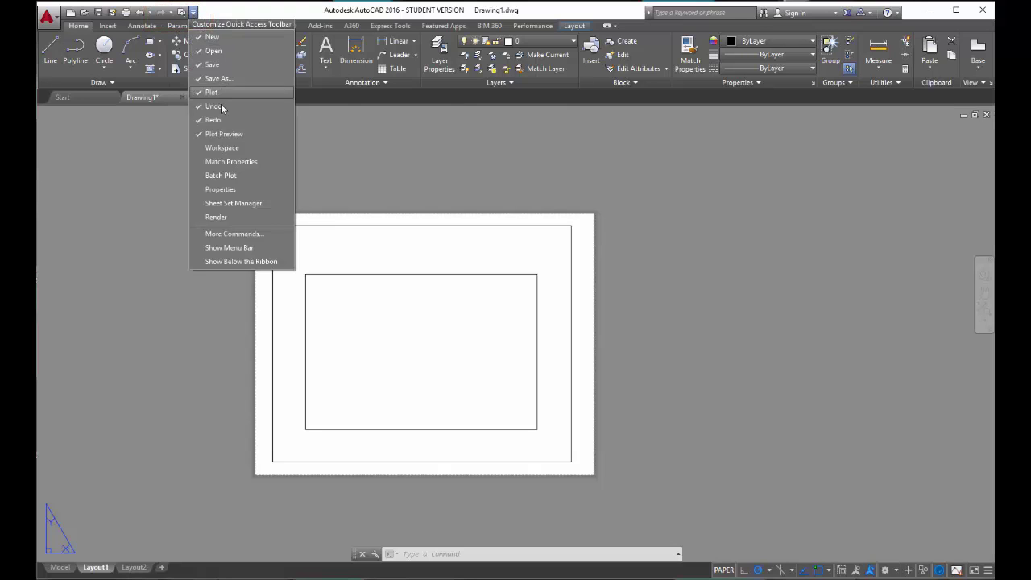
pyautogui.click(193, 13)
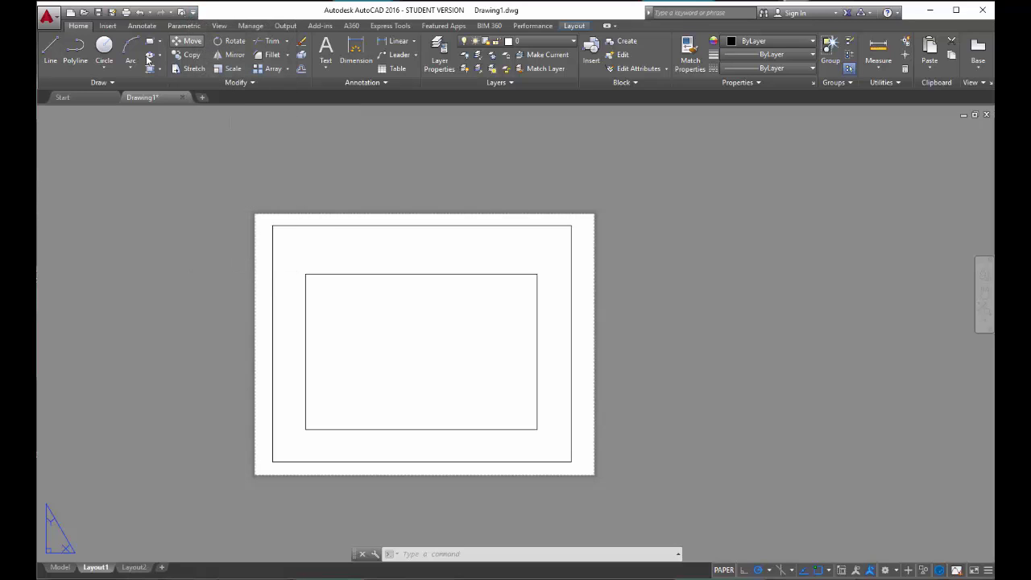
pyautogui.click(56, 19)
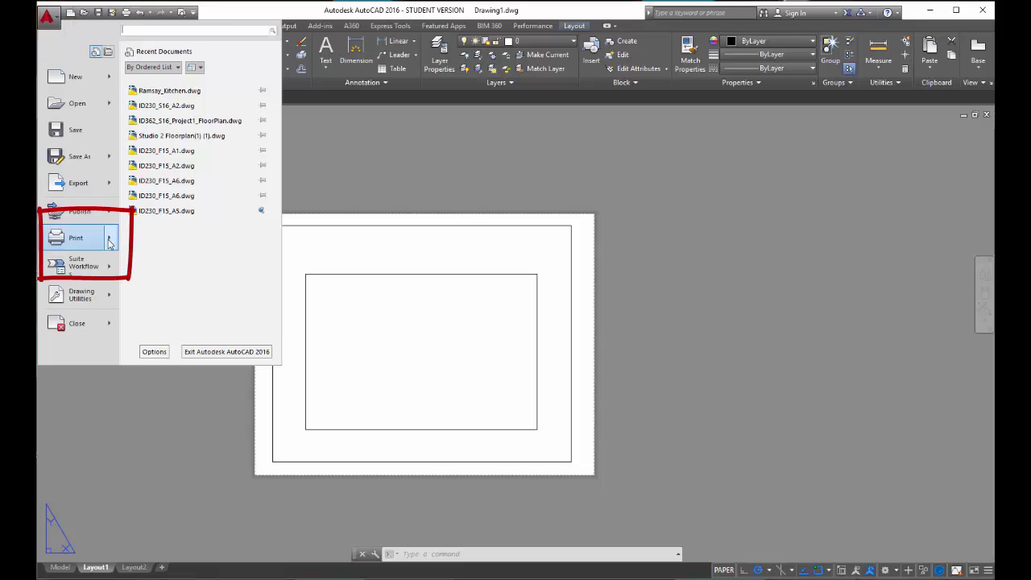
pyautogui.moveTo(110, 243)
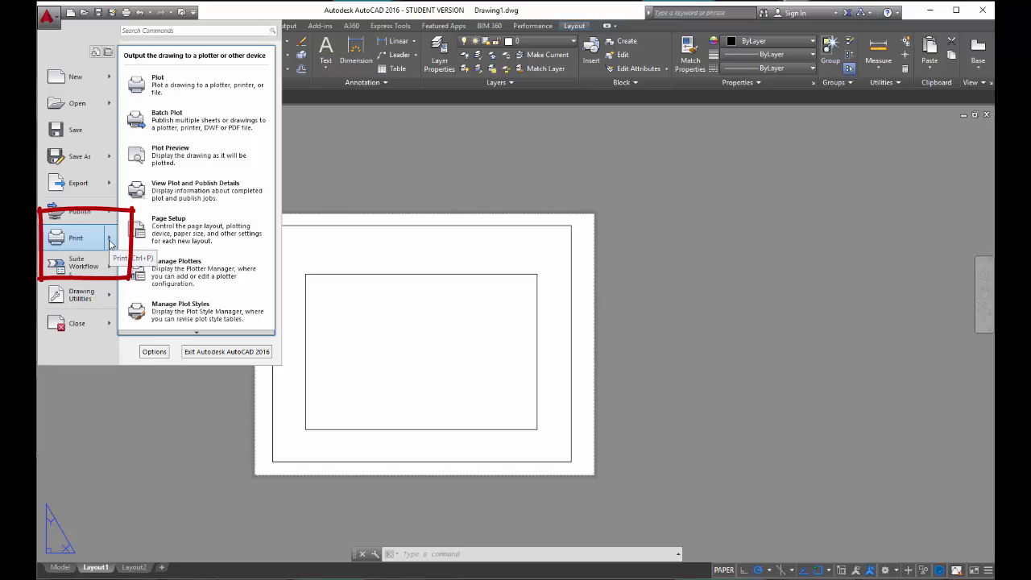
pyautogui.click(193, 161)
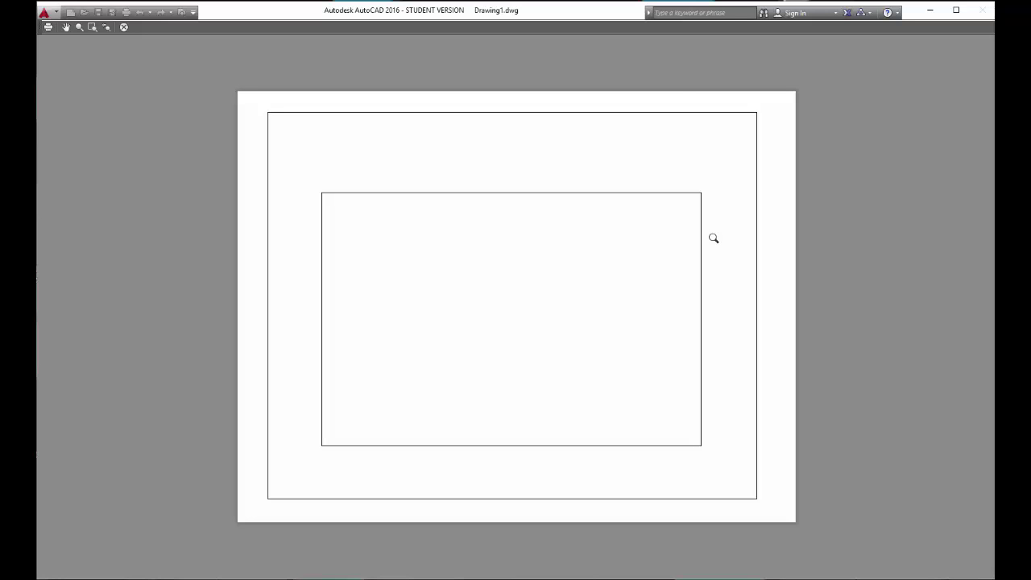
pyautogui.click(123, 27)
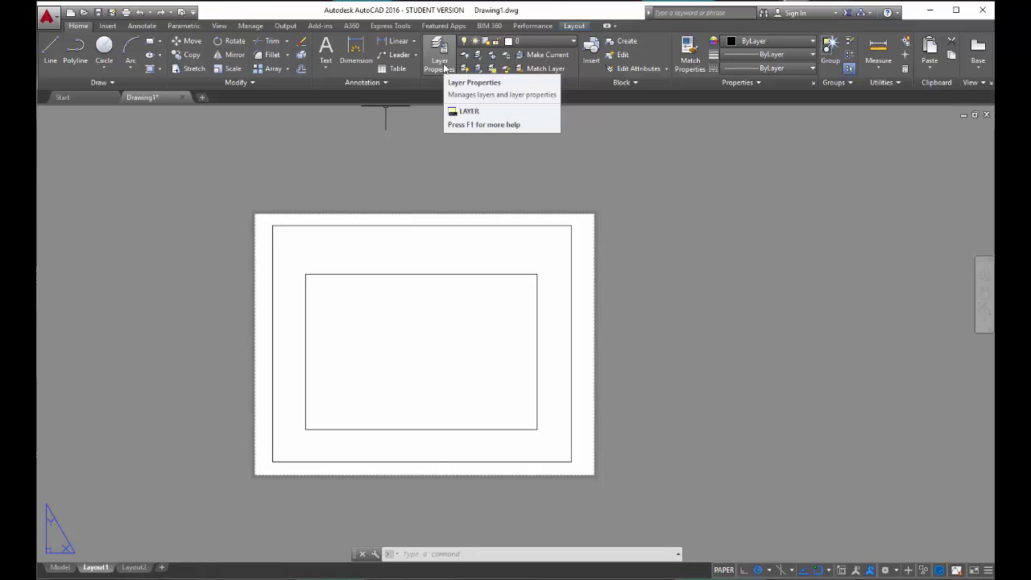
# - Open the Layer Properties Manager and turn off its auto-hide so that it stays expanded
pyautogui.click(441, 63)
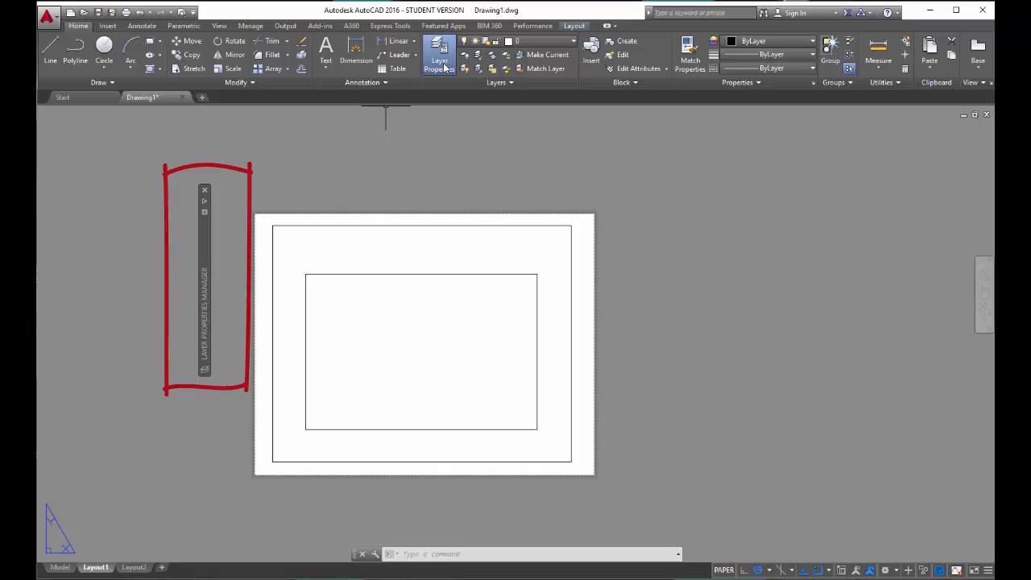
pyautogui.moveTo(204, 202)
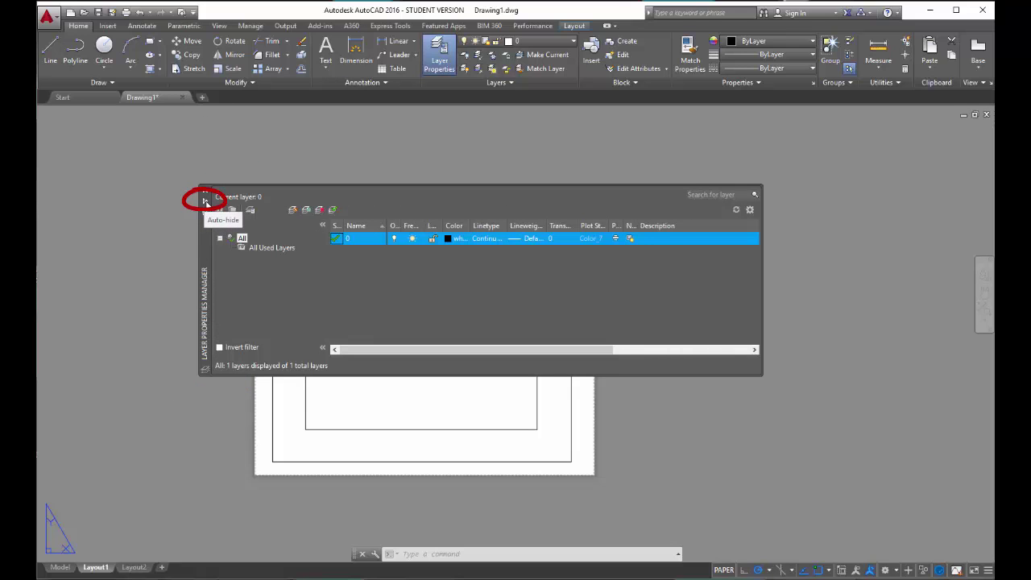
pyautogui.click(206, 201)
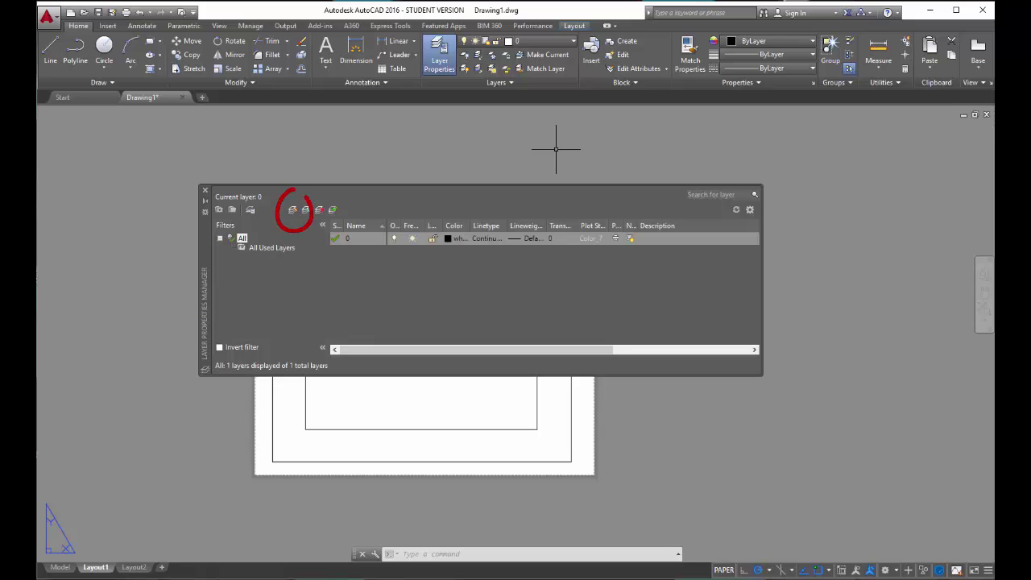
# - Create a new layer named defpoints
pyautogui.click(292, 211)
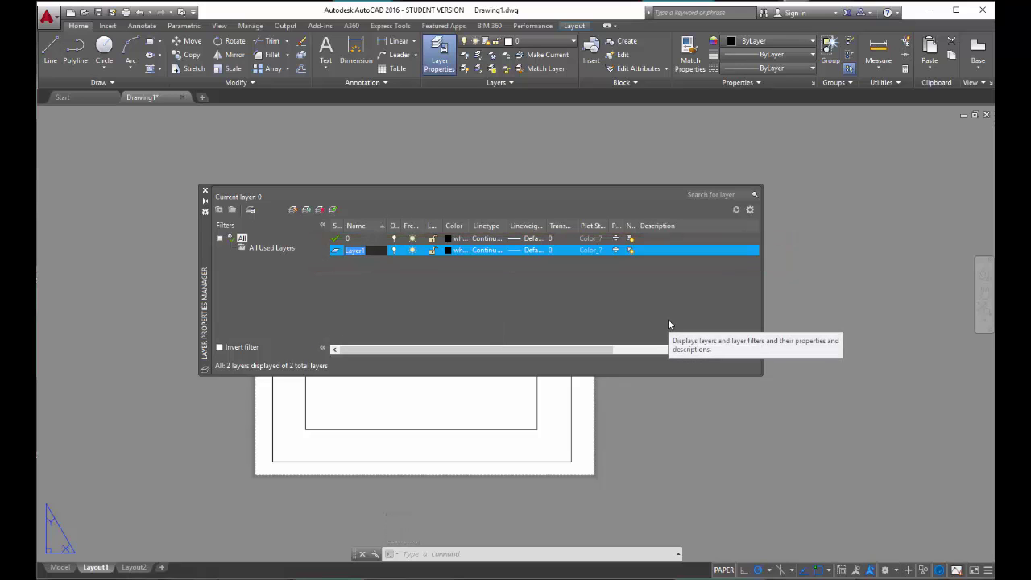
pyautogui.write('def')
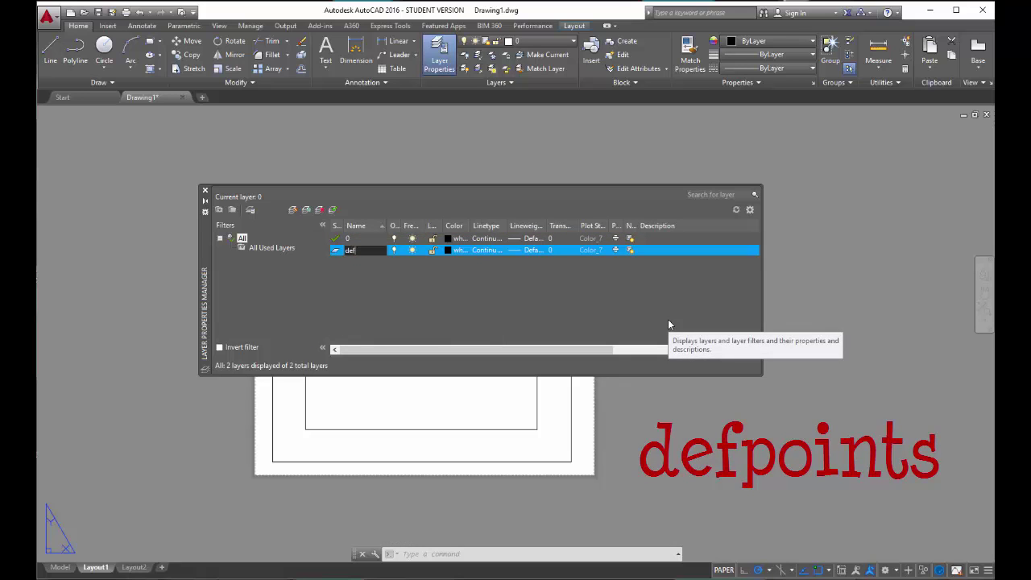
pyautogui.write('points')
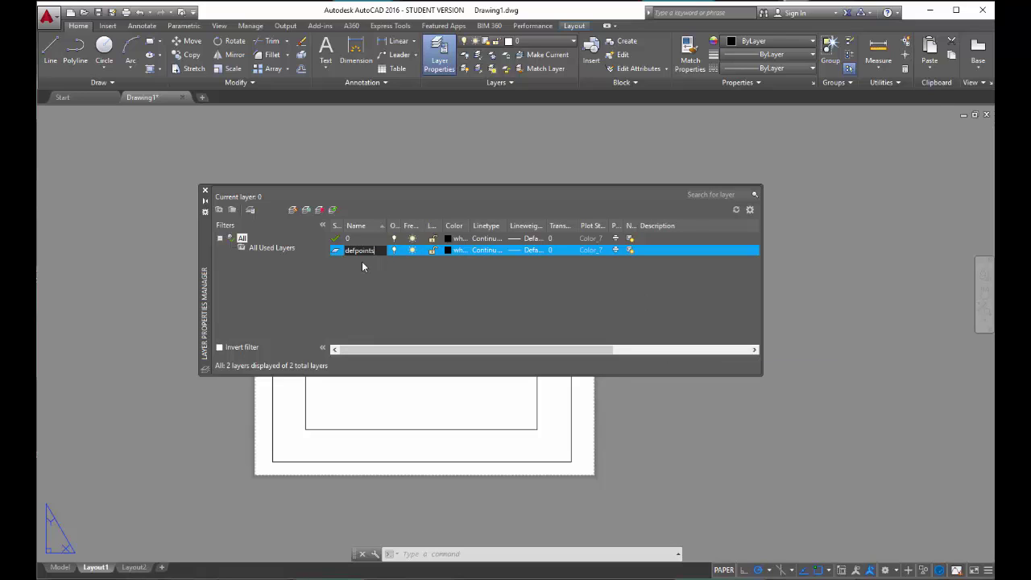
pyautogui.press('Return')
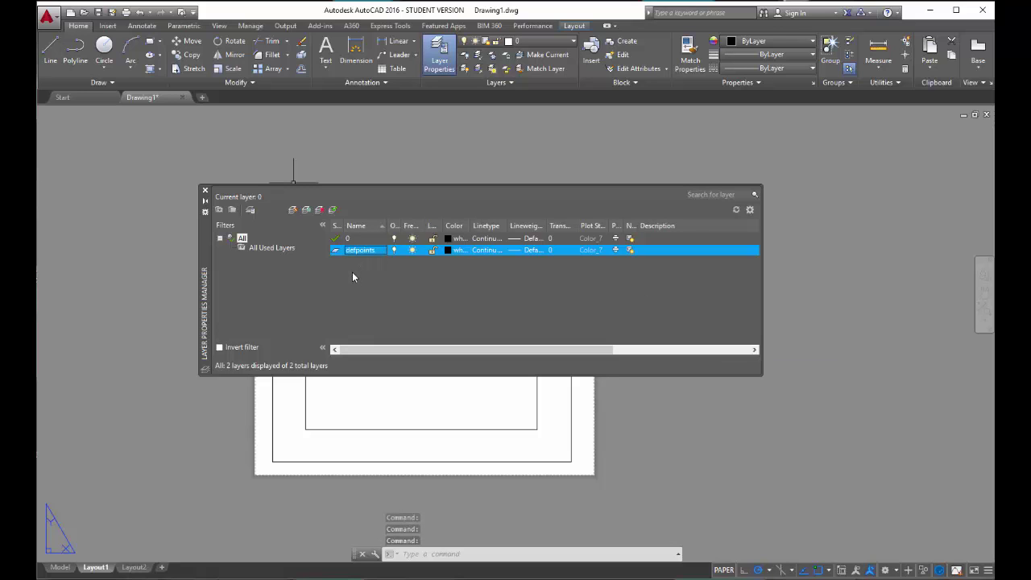
# - Set the defpoints layer's colour to index colour 40 and close the Layer Properties Manager
pyautogui.click(448, 252)
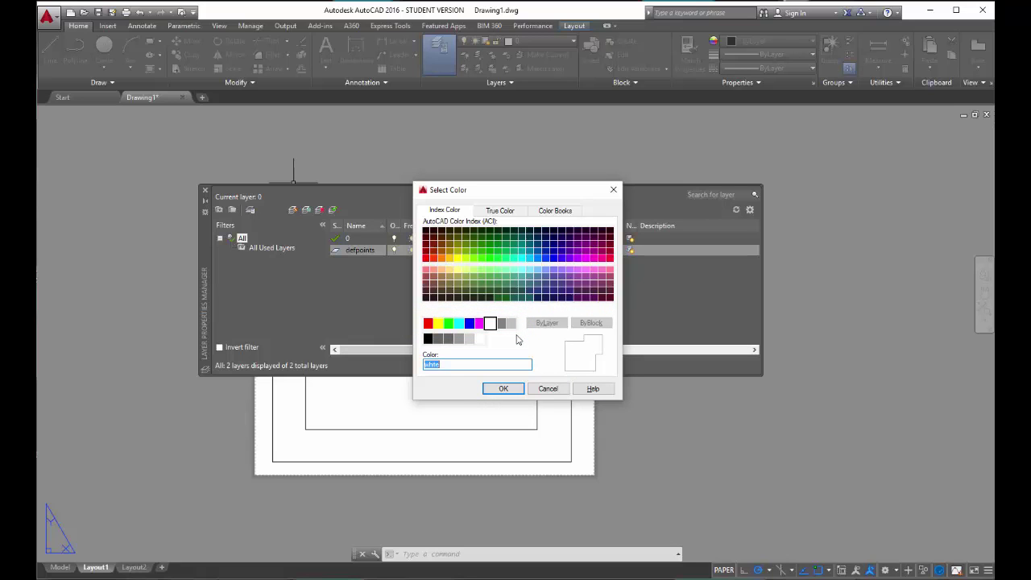
pyautogui.click(452, 259)
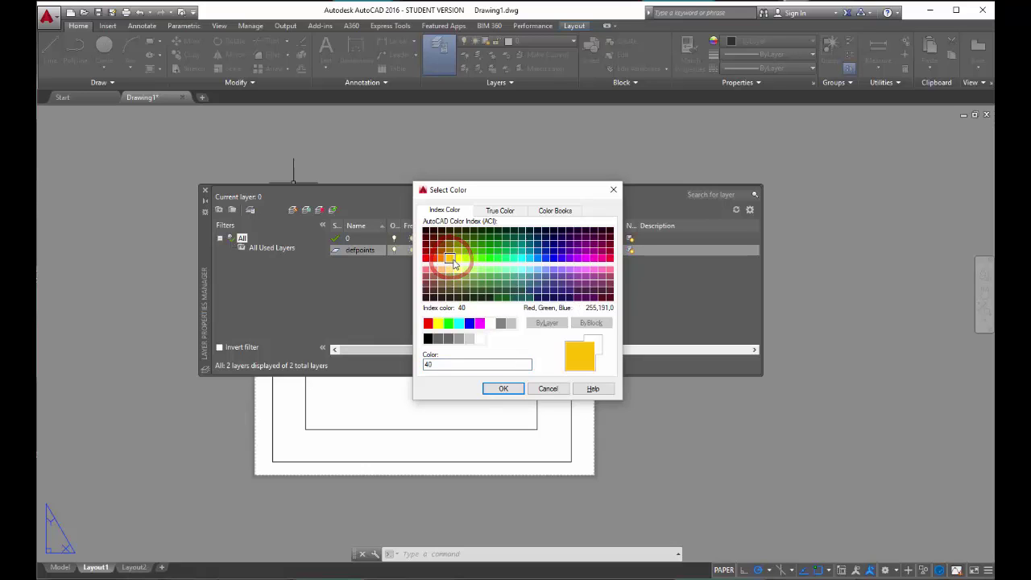
pyautogui.click(499, 389)
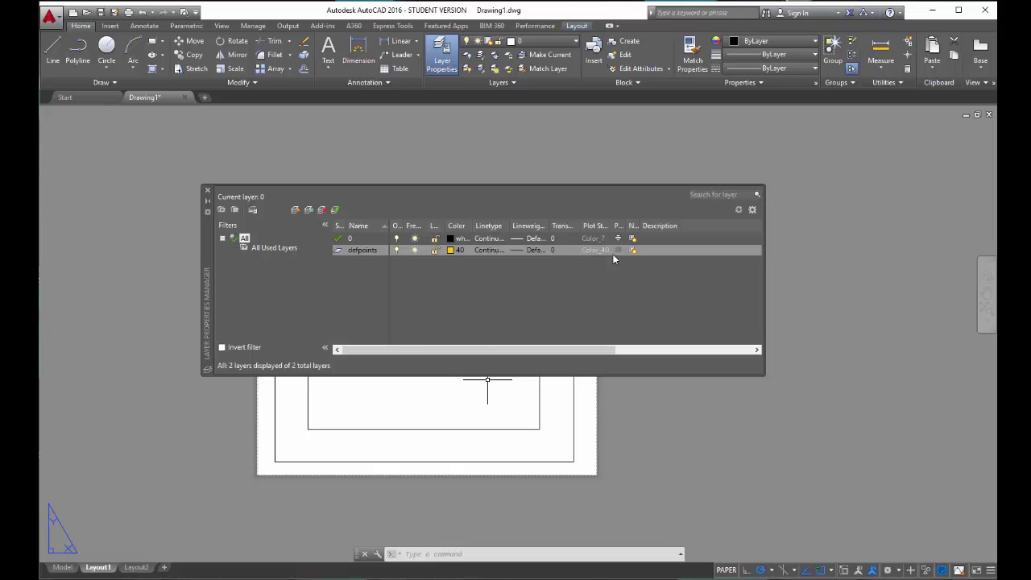
pyautogui.click(205, 194)
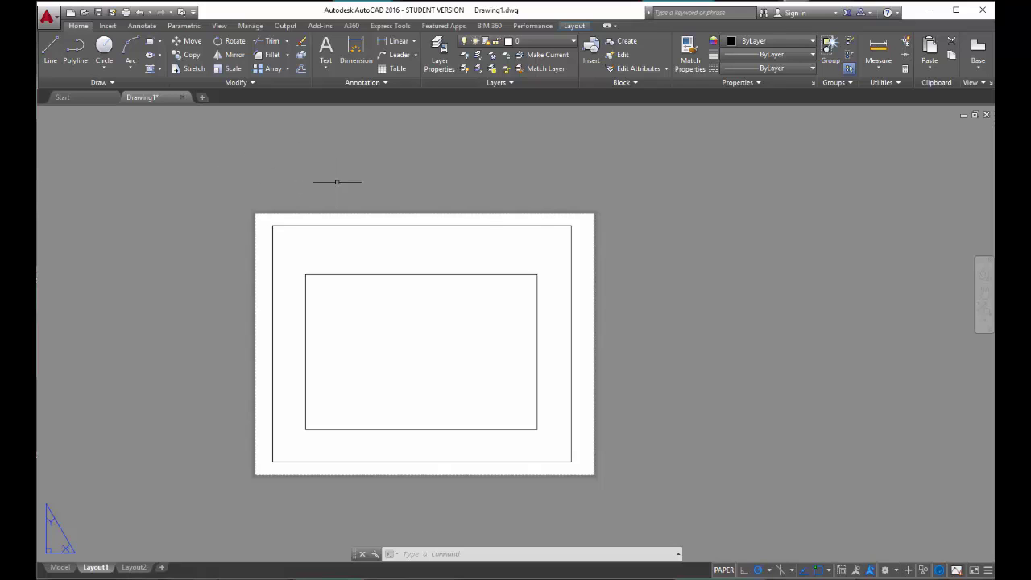
# - Move the viewport frame to the defpoints layer, and check how Layout1 will plot in the plot preview
pyautogui.click(536, 224)
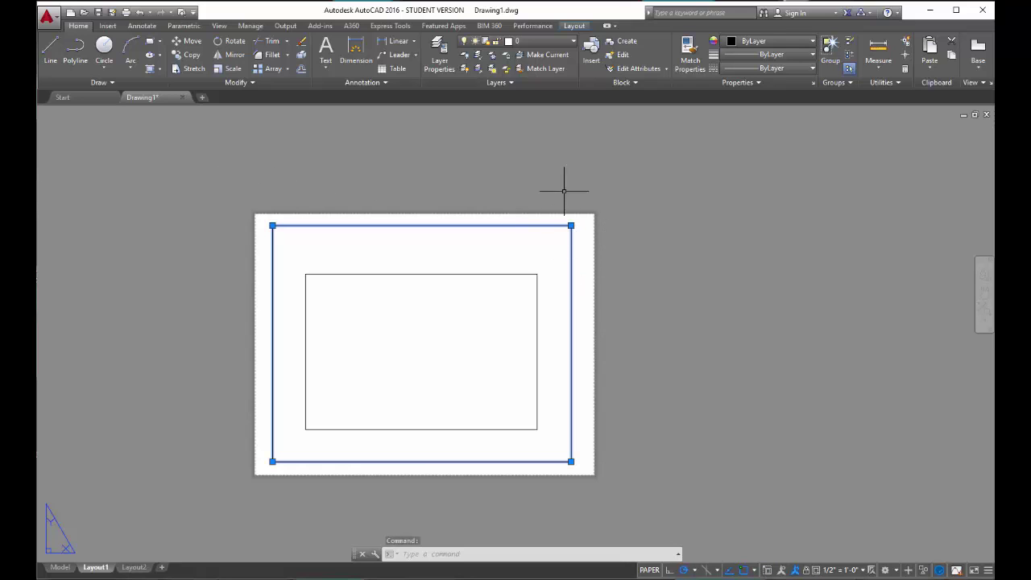
pyautogui.click(574, 41)
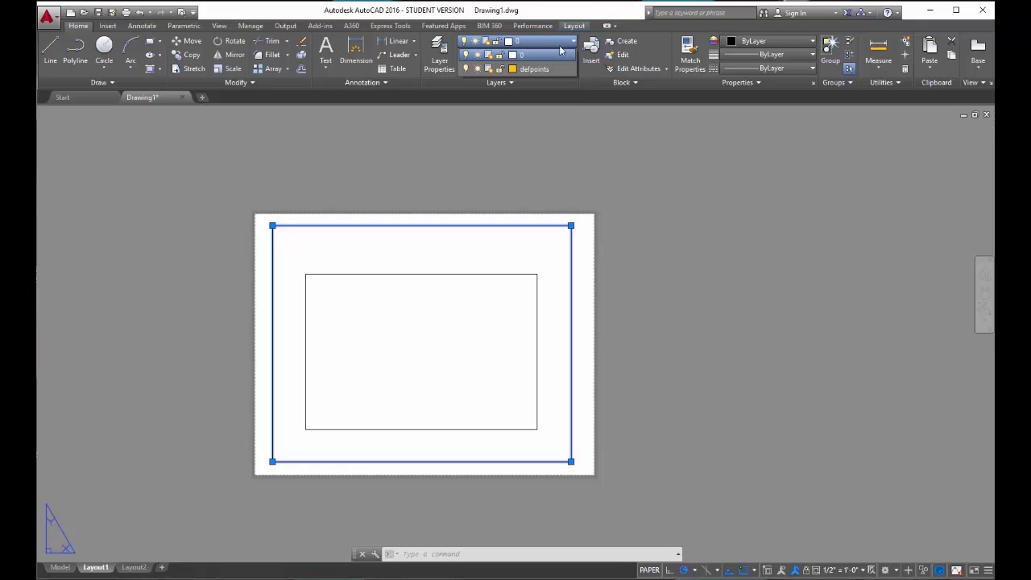
pyautogui.click(548, 69)
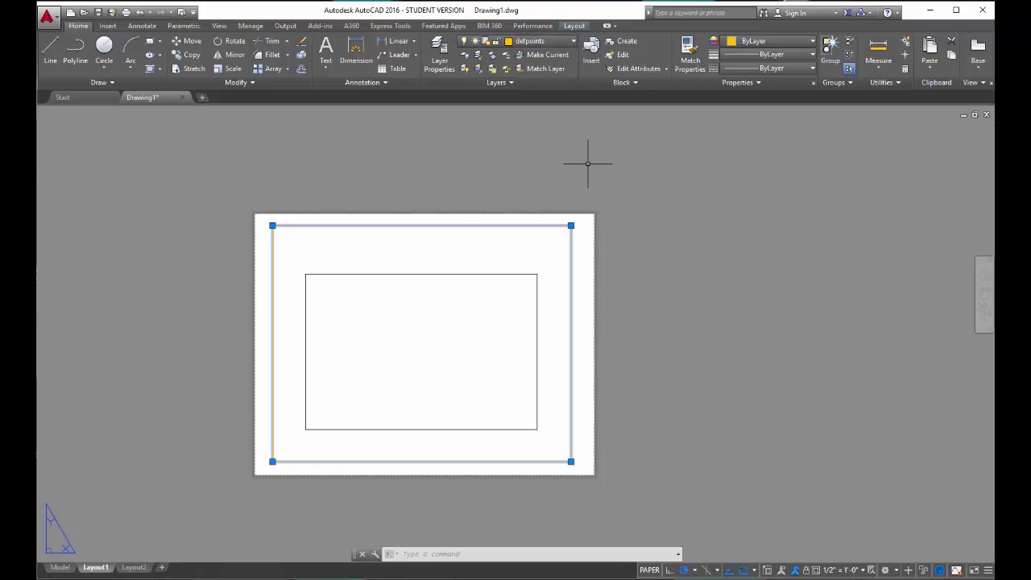
pyautogui.press('Escape')
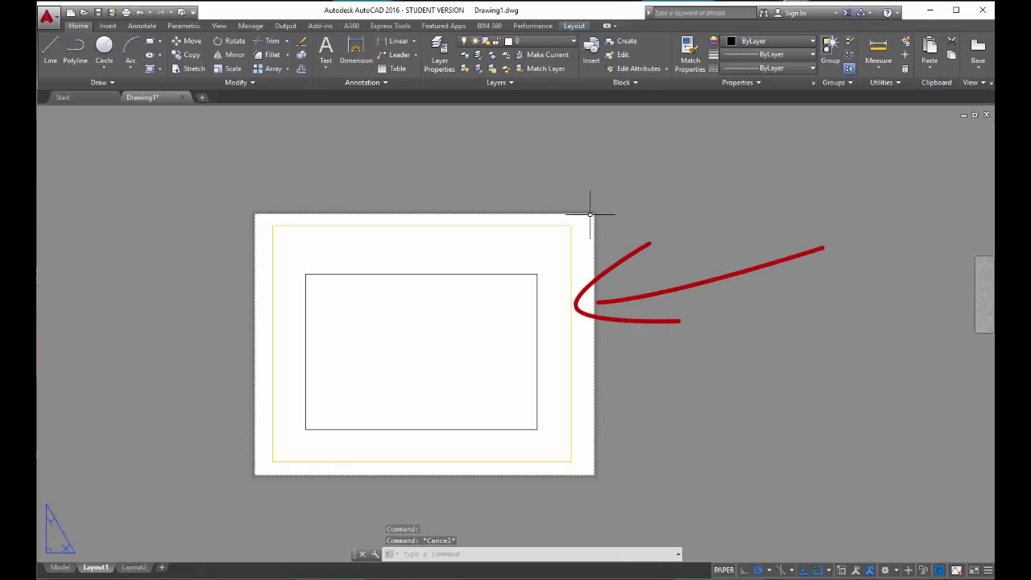
pyautogui.click(183, 13)
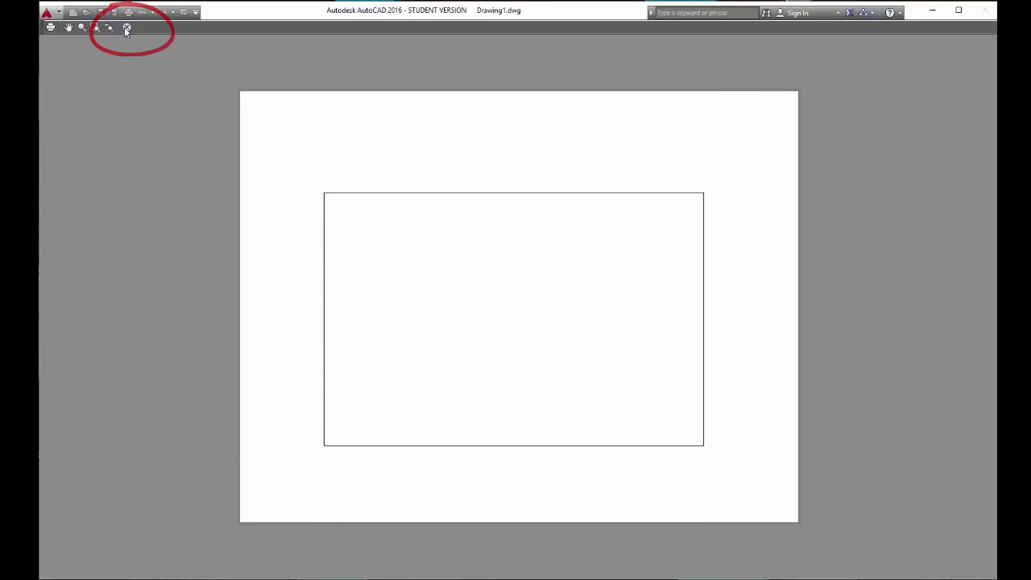
pyautogui.click(126, 29)
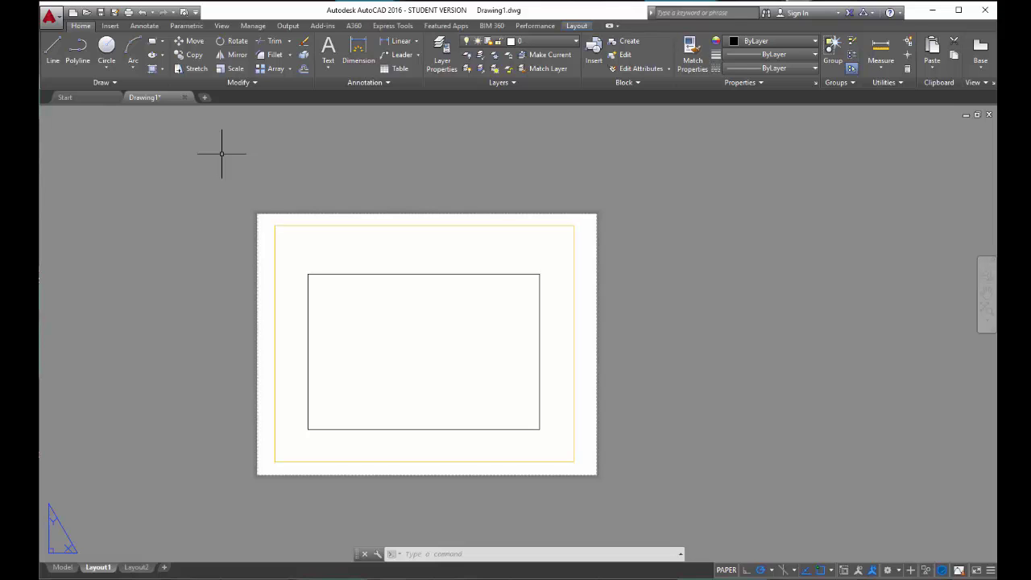
# - Shrink the viewport from its upper-right corner to about half its width and height, keeping it in the sheet's lower-left area
pyautogui.click(502, 224)
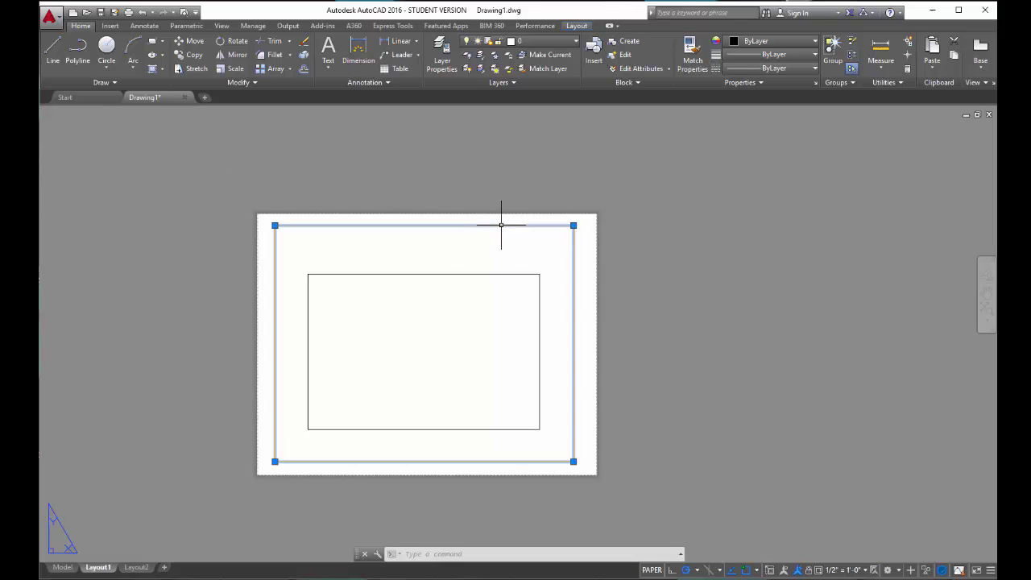
pyautogui.click(573, 225)
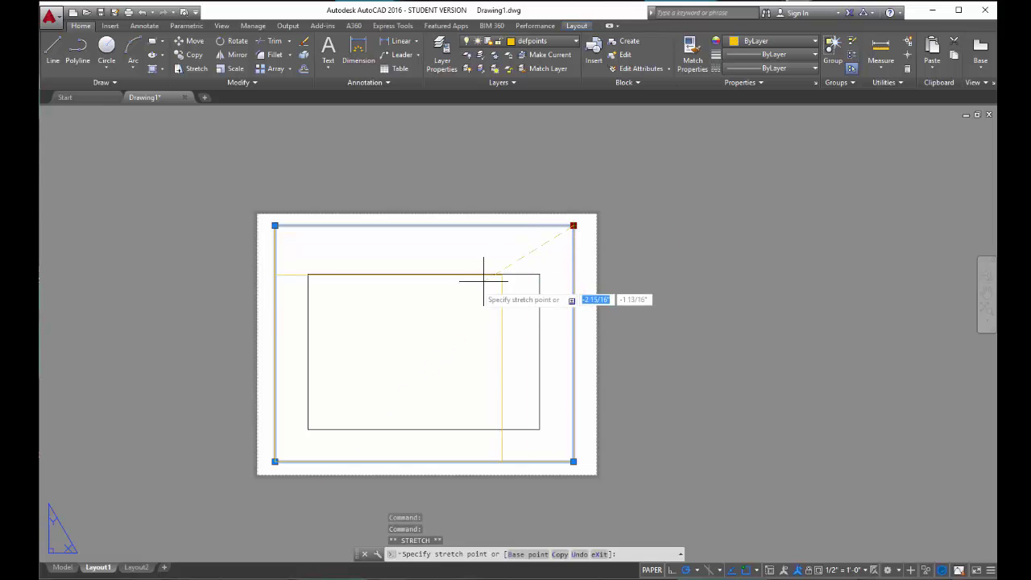
pyautogui.click(430, 346)
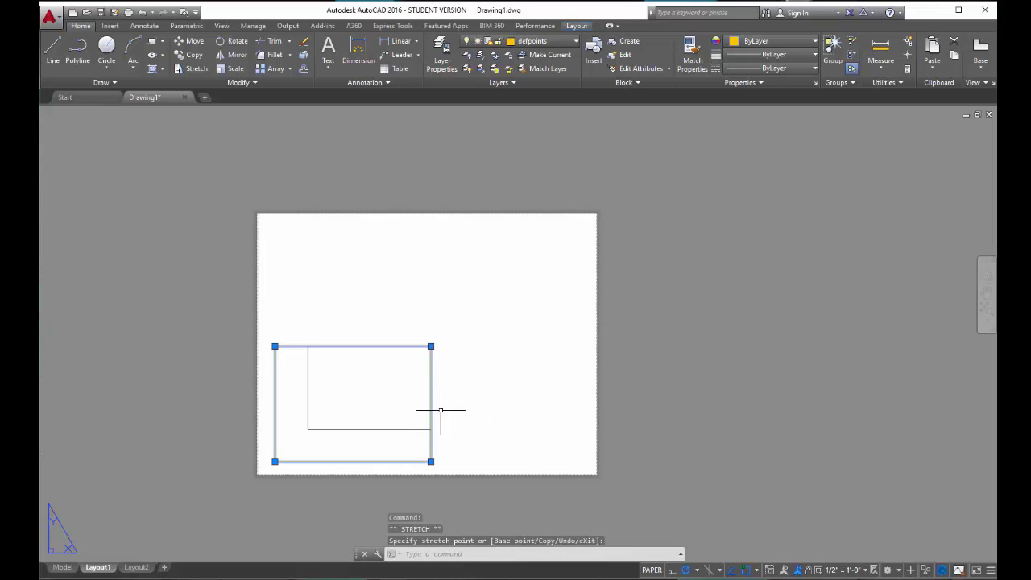
# - Activate the reduced viewport, zoom and pan until the whole rectangle fits inside the frame, and return to paper space
pyautogui.doubleClick(352, 395)
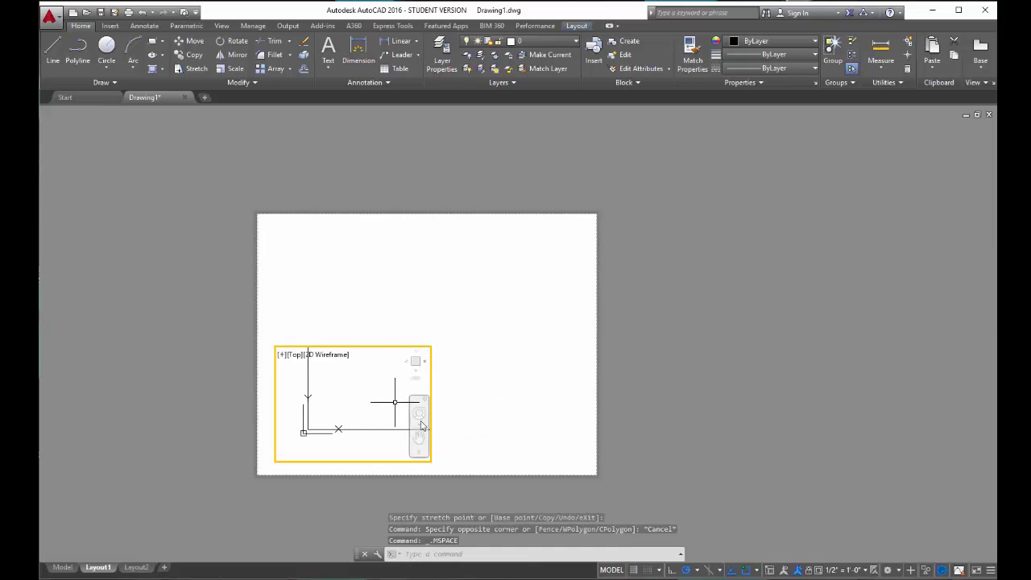
pyautogui.scroll(-4, 347, 407)
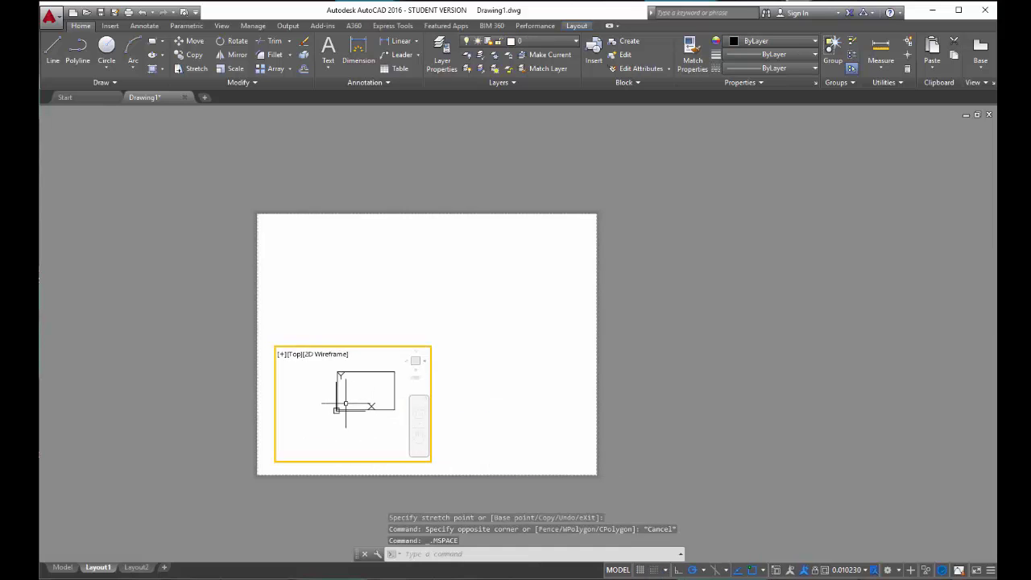
pyautogui.moveTo(345, 404)
pyautogui.mouseDown(button='middle')
pyautogui.moveTo(298, 430)
pyautogui.moveTo(335, 430)
pyautogui.moveTo(348, 405)
pyautogui.moveTo(338, 402)
pyautogui.mouseUp(button='middle')
pyautogui.scroll(2, 351, 404)
pyautogui.doubleClick(463, 396)
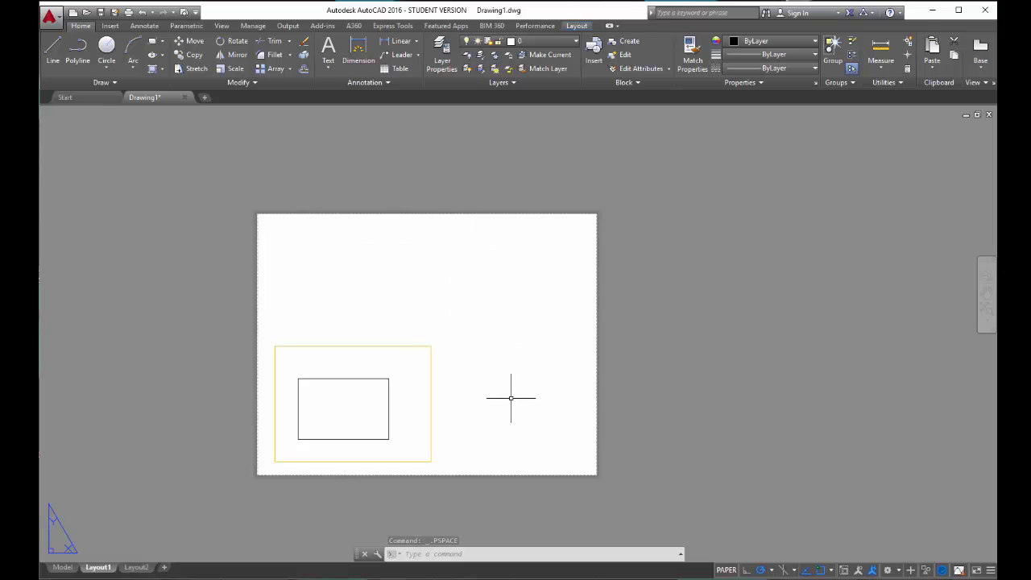
# - Create a second, single viewport with the VIEWPORTS command in the empty area above the first one
pyautogui.write('VIE')
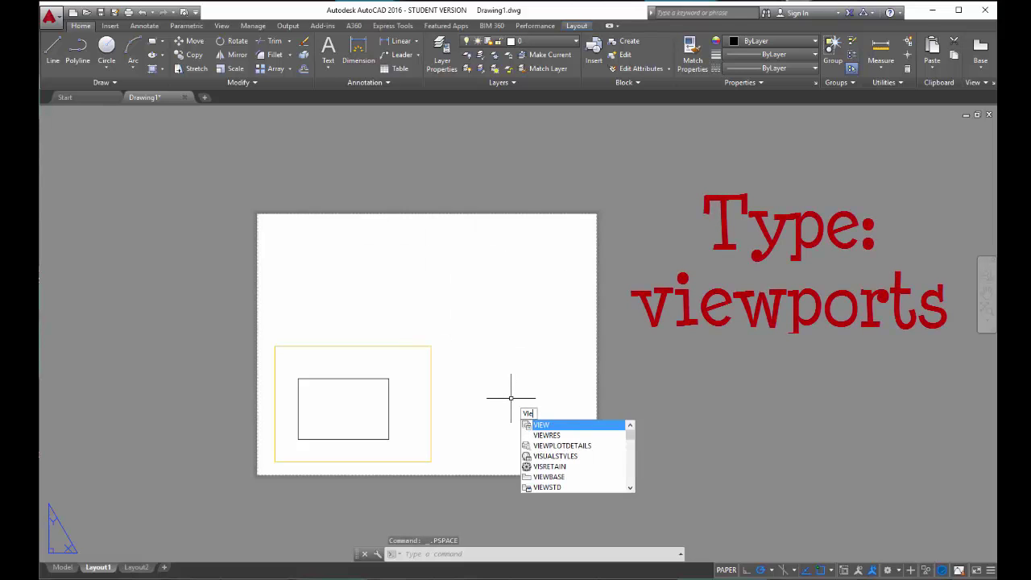
pyautogui.write('WPORTS')
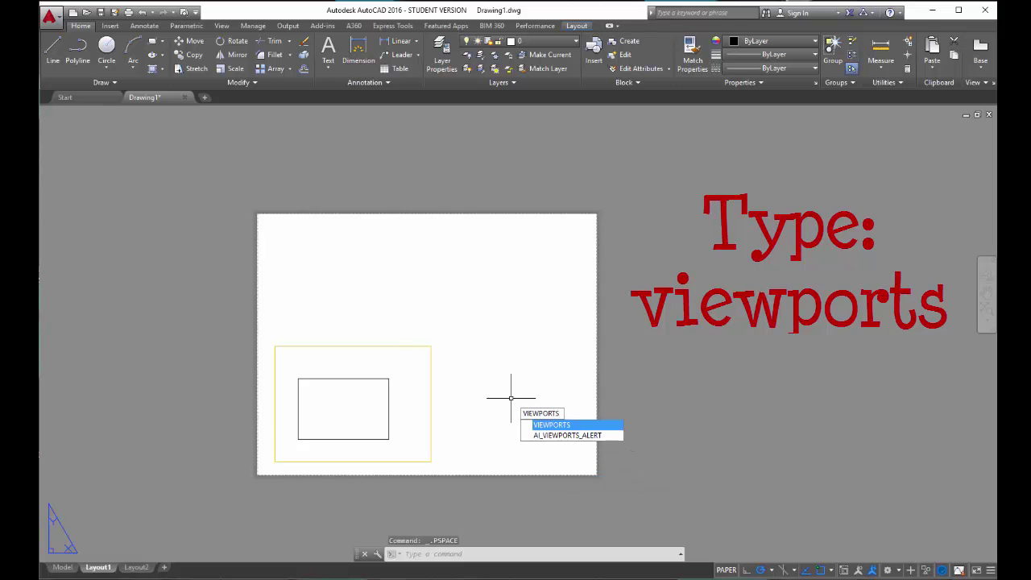
pyautogui.press('Return')
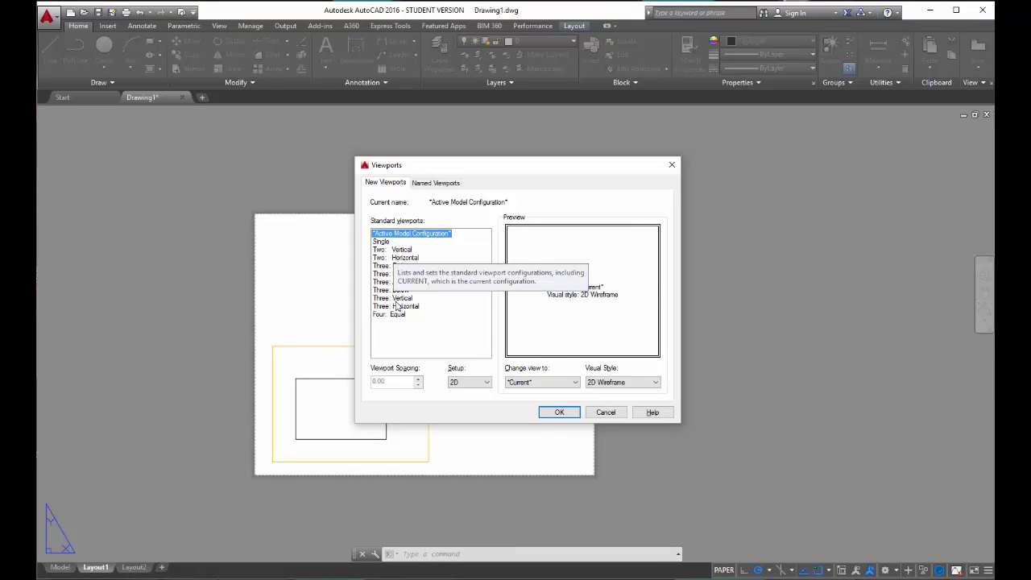
pyautogui.click(381, 242)
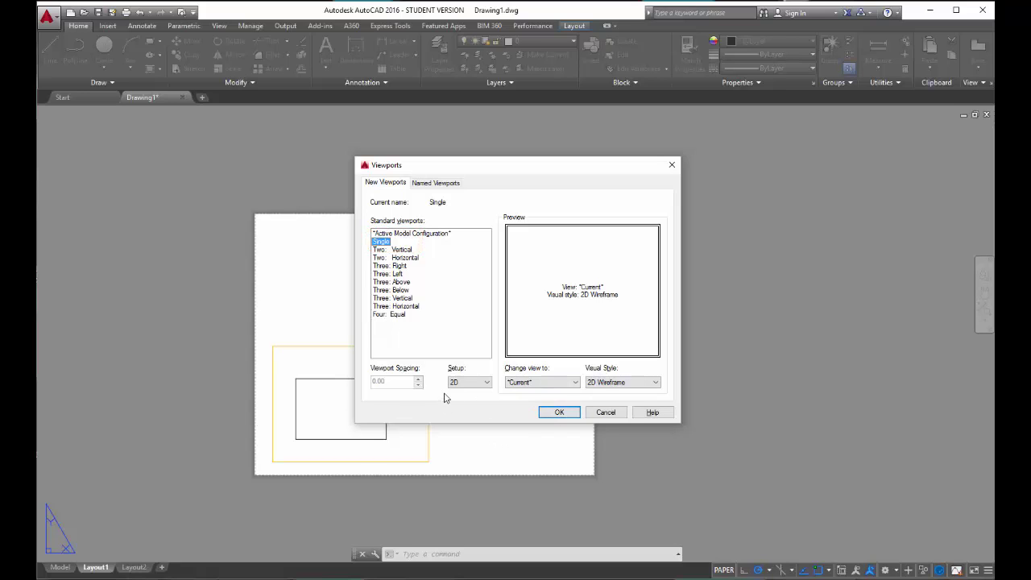
pyautogui.click(558, 413)
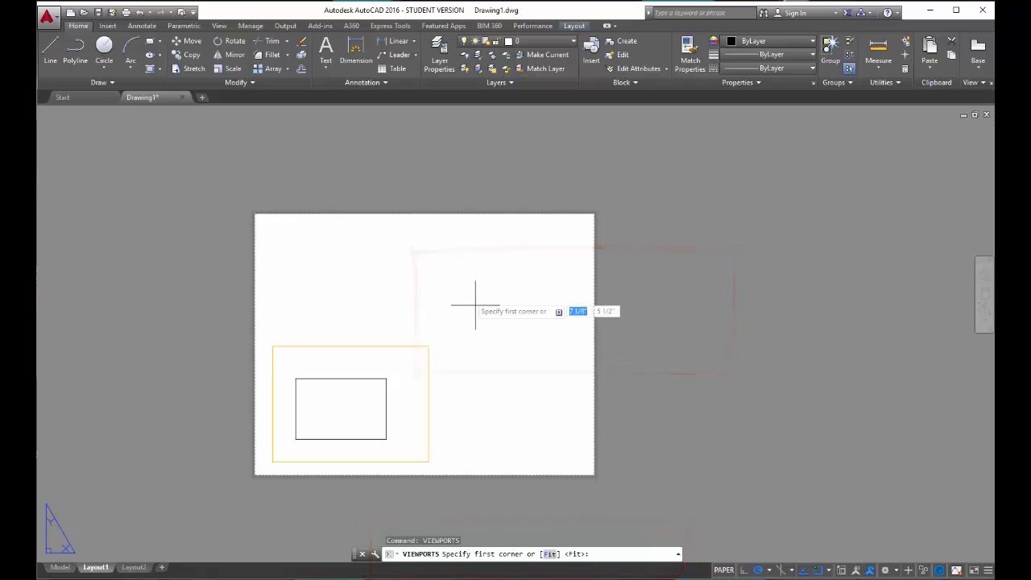
pyautogui.click(324, 233)
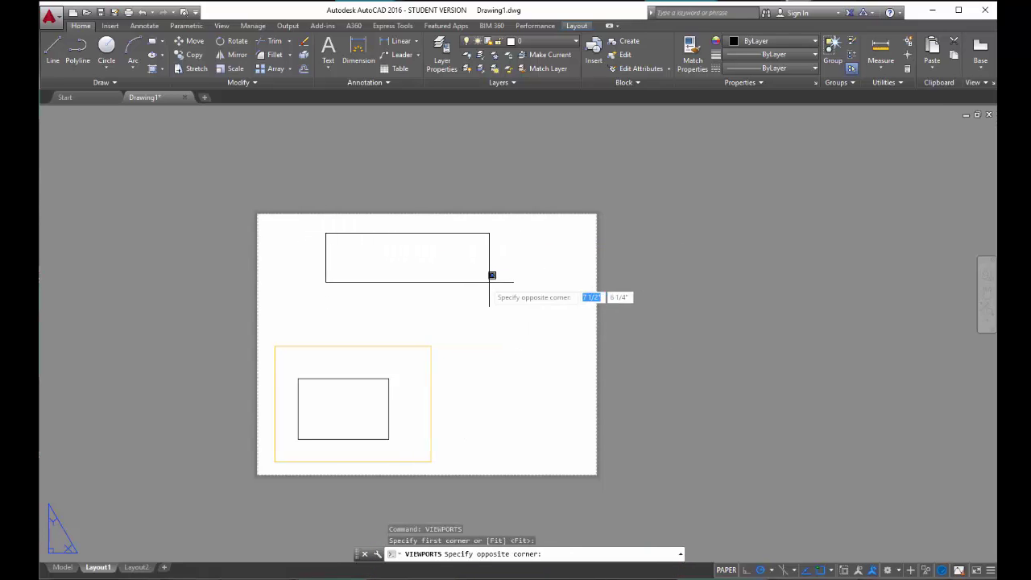
pyautogui.click(525, 326)
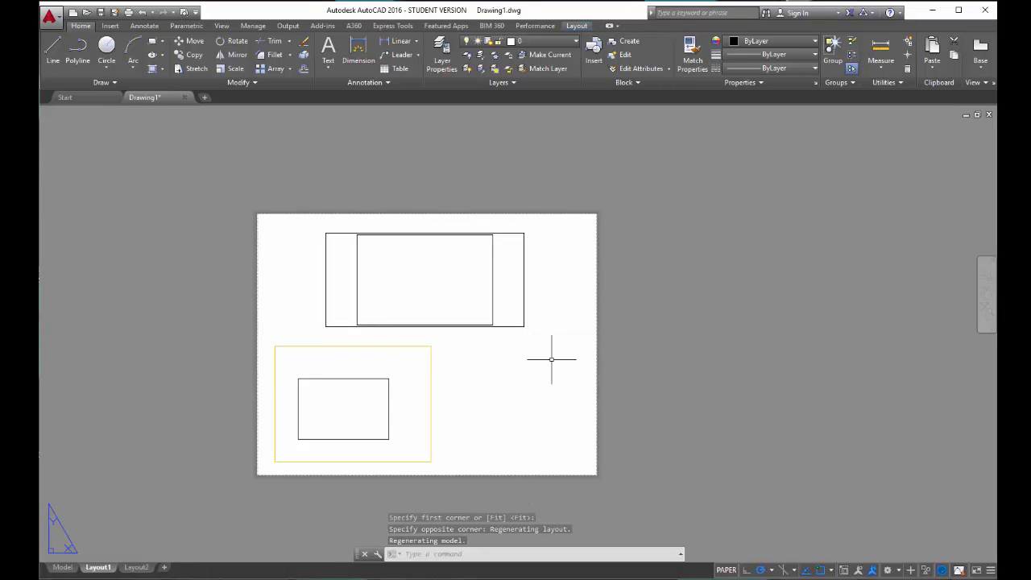
# - Move the new upper viewport to the defpoints layer and set its scale to 1/8" = 1'-0"
pyautogui.click(525, 319)
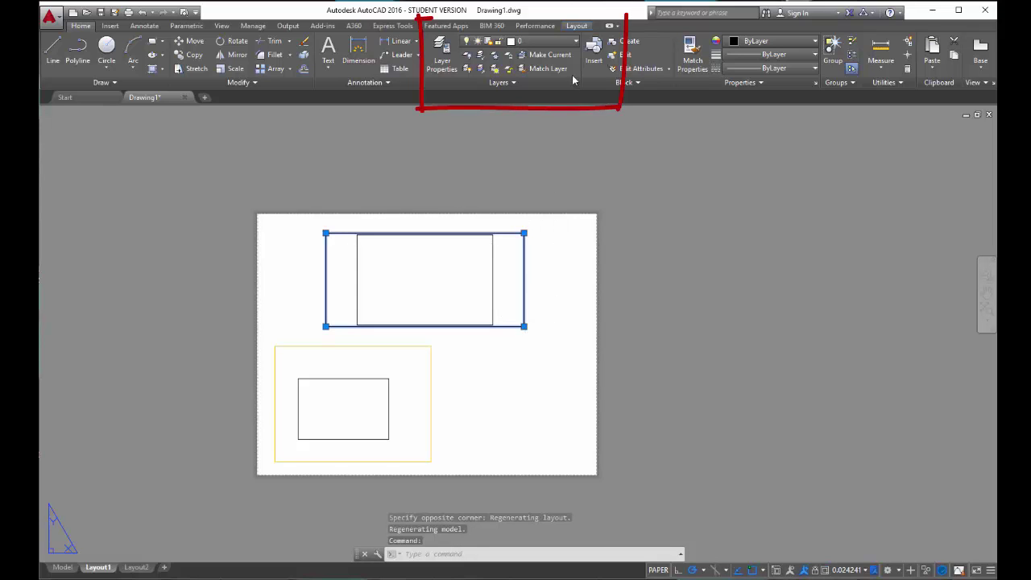
pyautogui.click(564, 41)
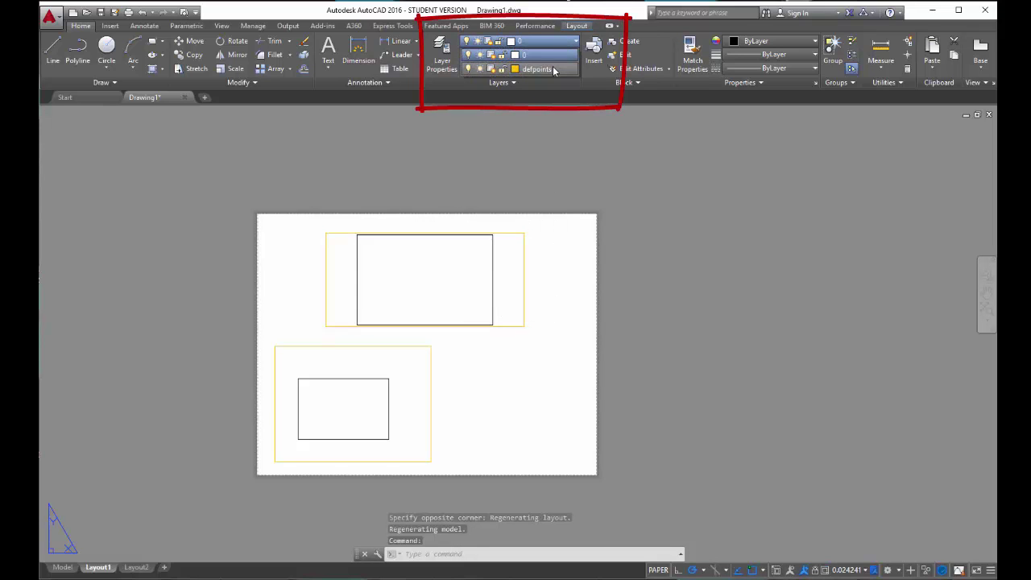
pyautogui.click(552, 68)
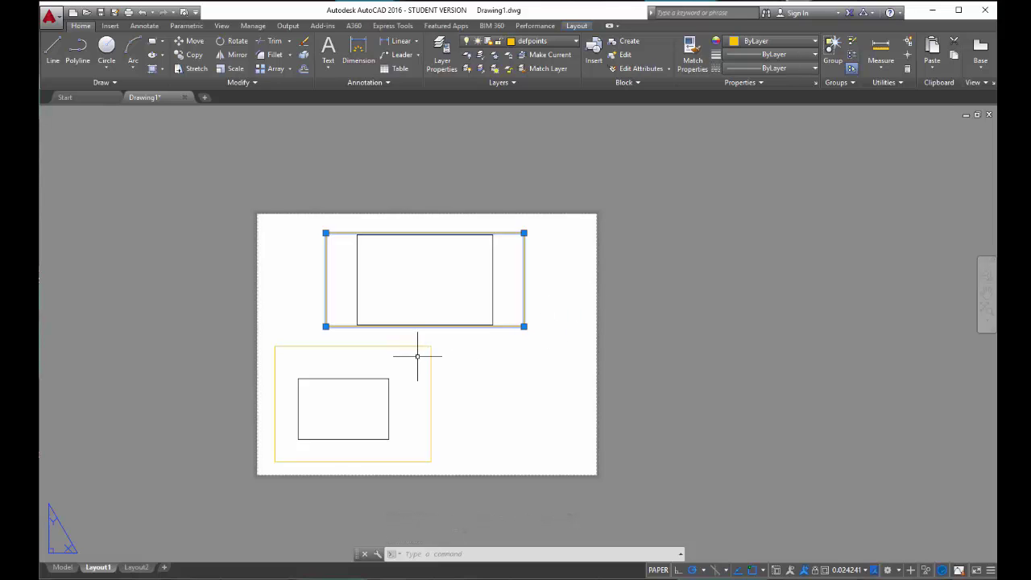
pyautogui.click(864, 570)
pyautogui.click(854, 547)
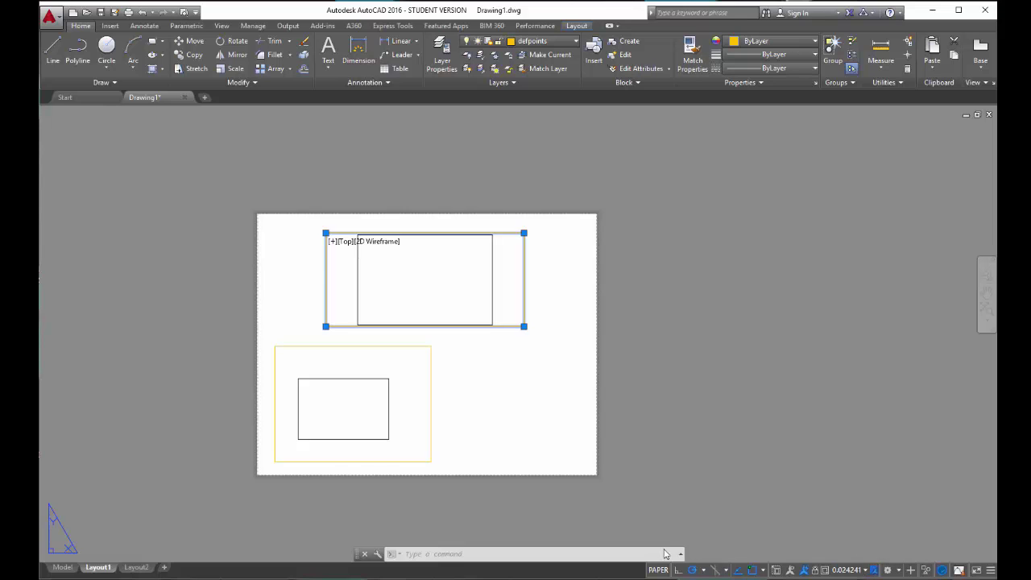
# - Shrink the upper viewport's frame on all four sides until it fits closely around the rectangle inside
pyautogui.click(523, 327)
pyautogui.click(472, 326)
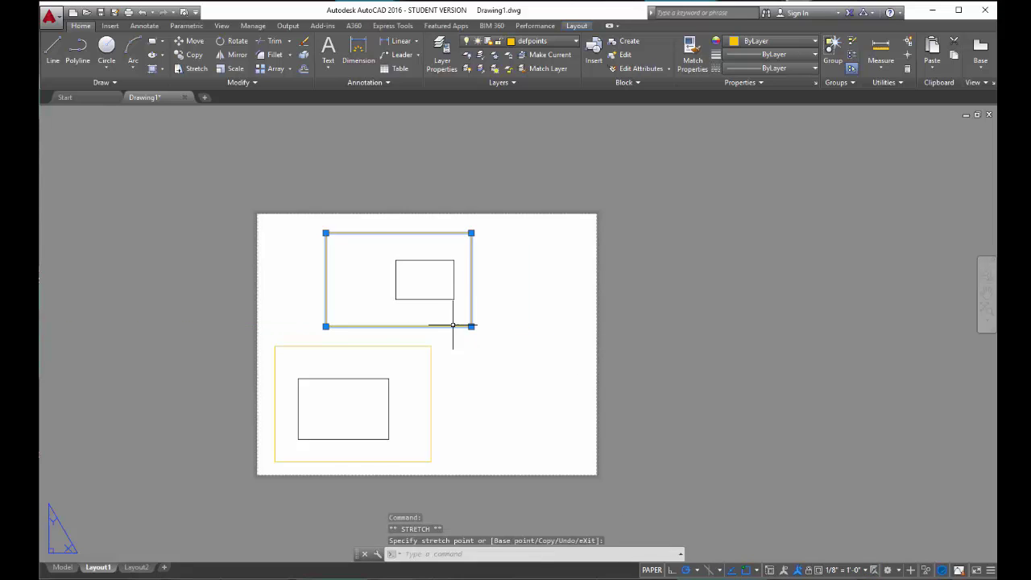
pyautogui.click(326, 327)
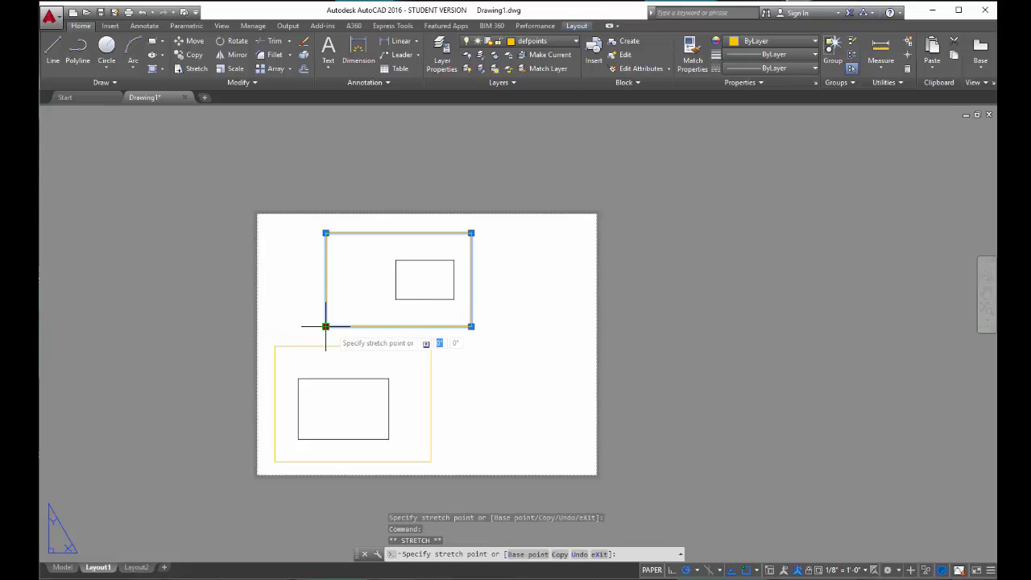
pyautogui.click(383, 326)
pyautogui.click(472, 326)
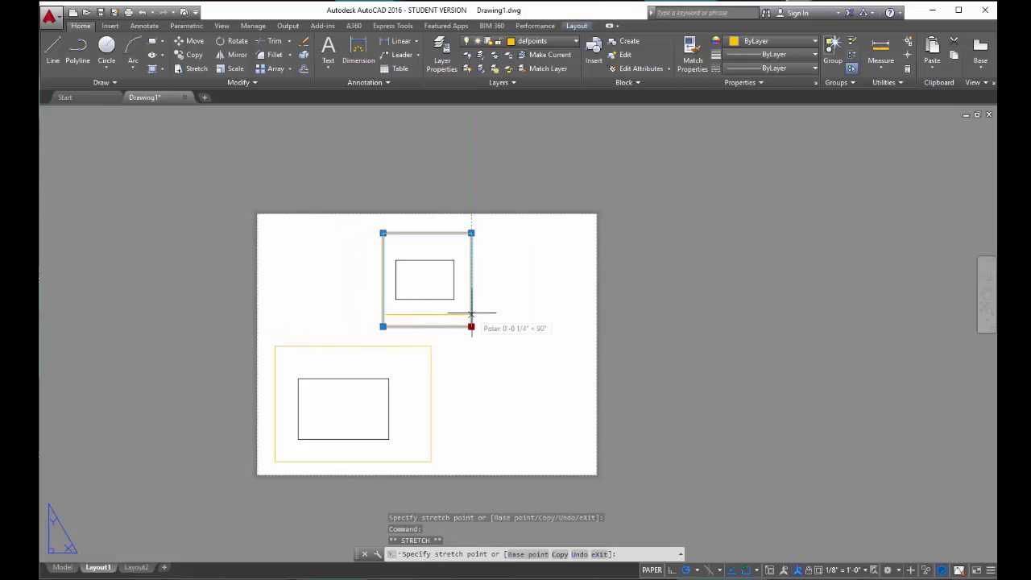
pyautogui.click(472, 307)
pyautogui.click(471, 233)
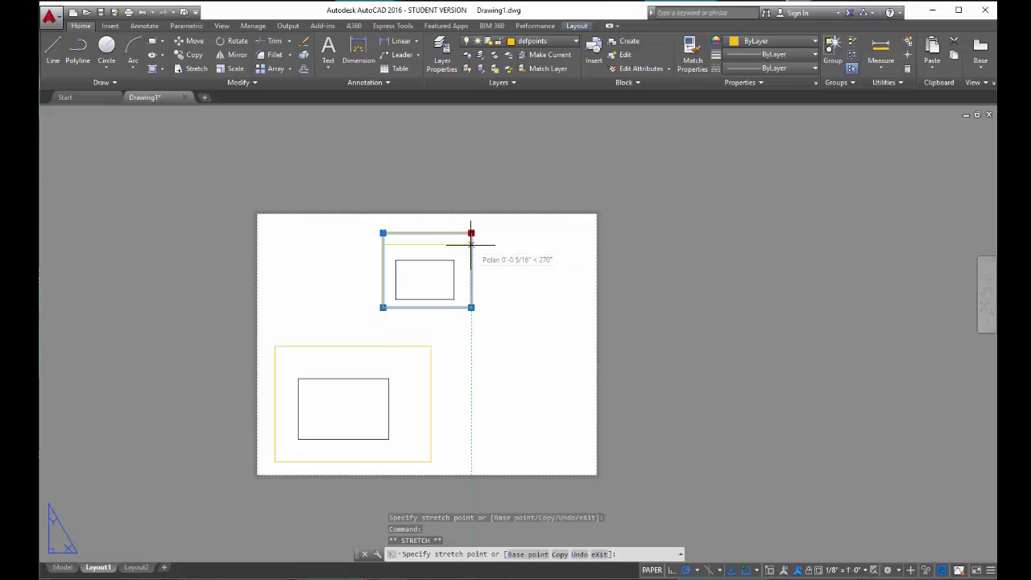
pyautogui.click(472, 252)
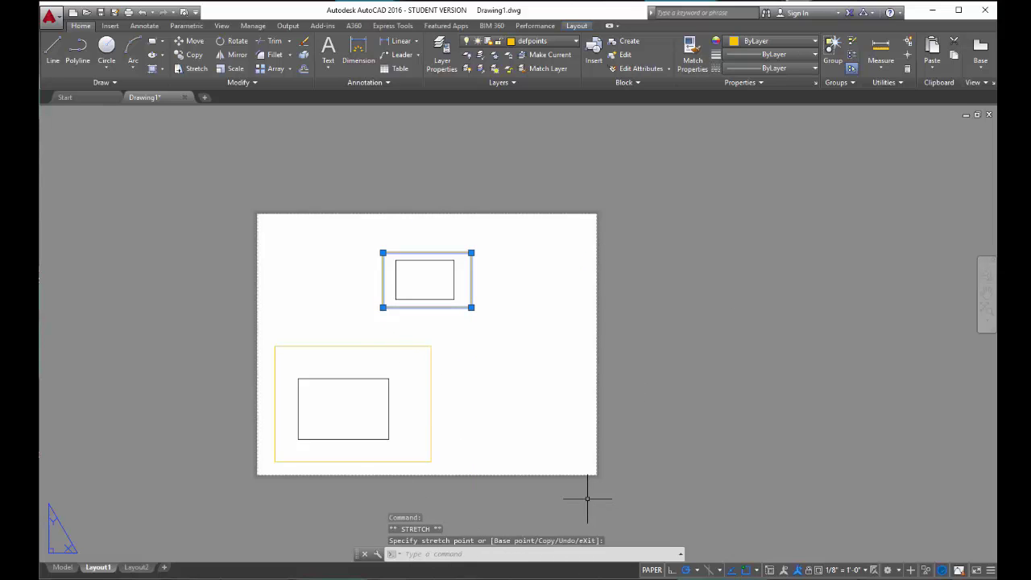
pyautogui.click(472, 307)
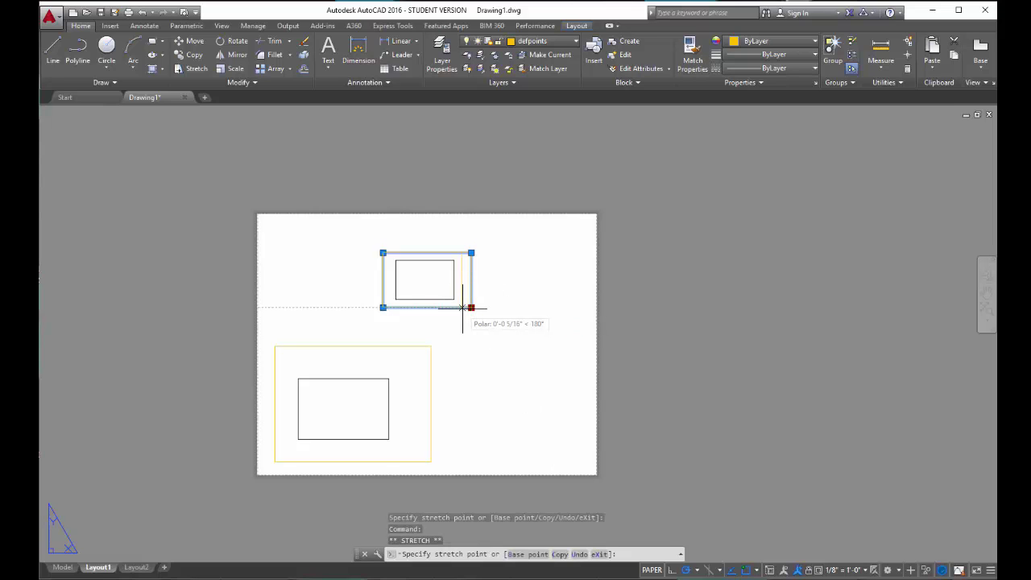
pyautogui.click(465, 307)
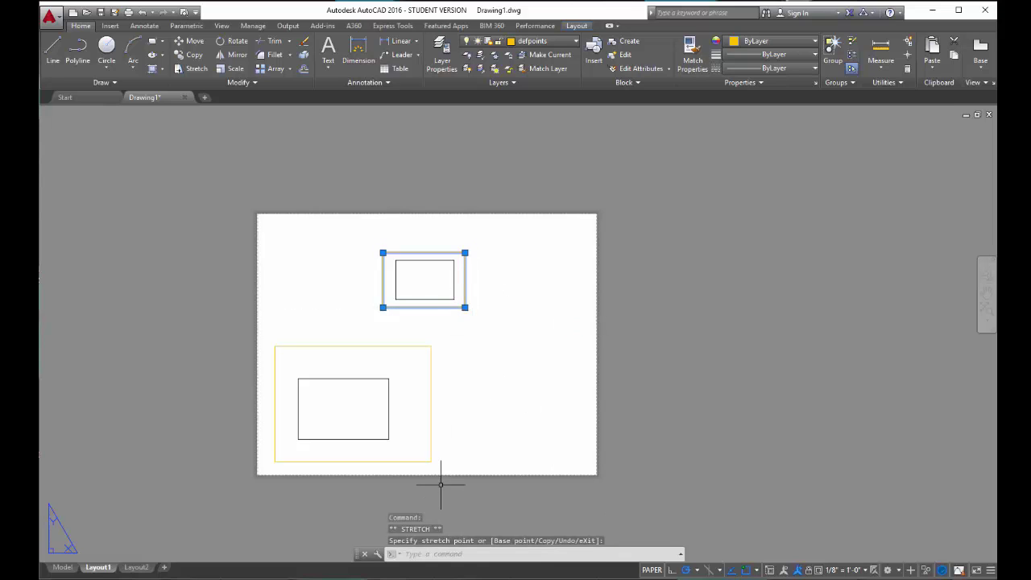
pyautogui.press('Escape')
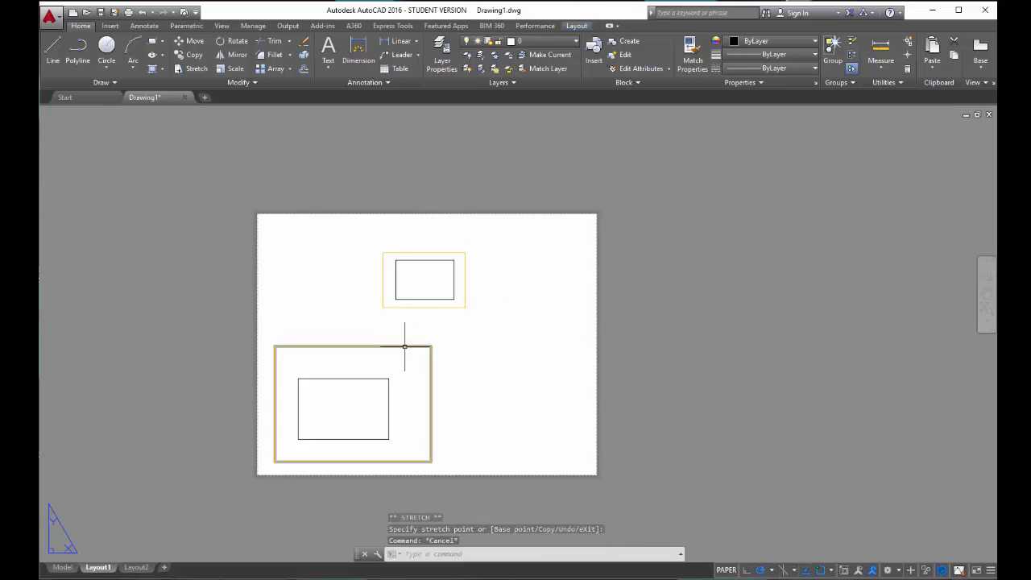
# - Set the lower-left viewport's scale to 1/4" = 1'-0" and pull its right edge in slightly toward the rectangle
pyautogui.click(405, 346)
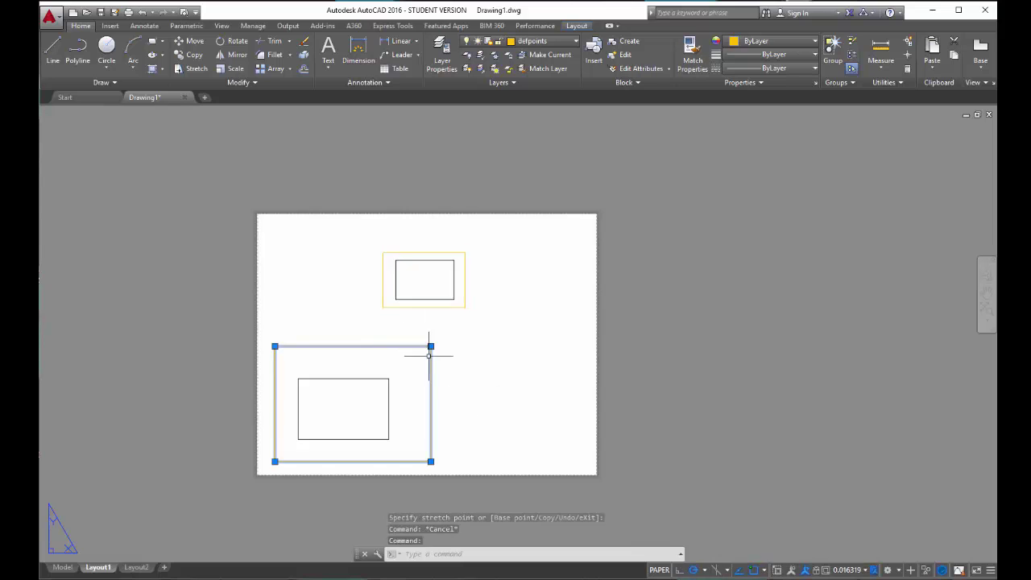
pyautogui.click(866, 569)
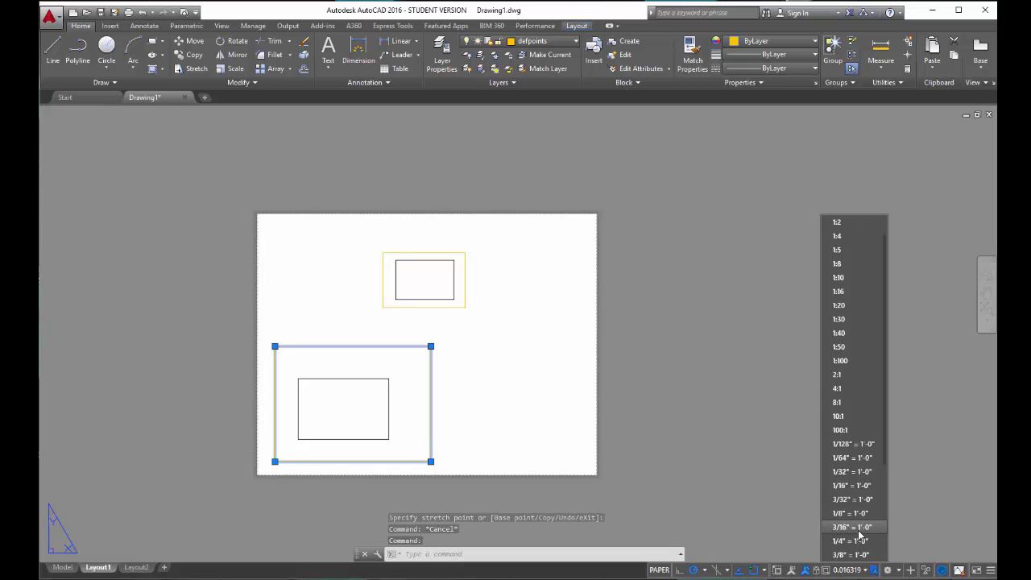
pyautogui.click(859, 540)
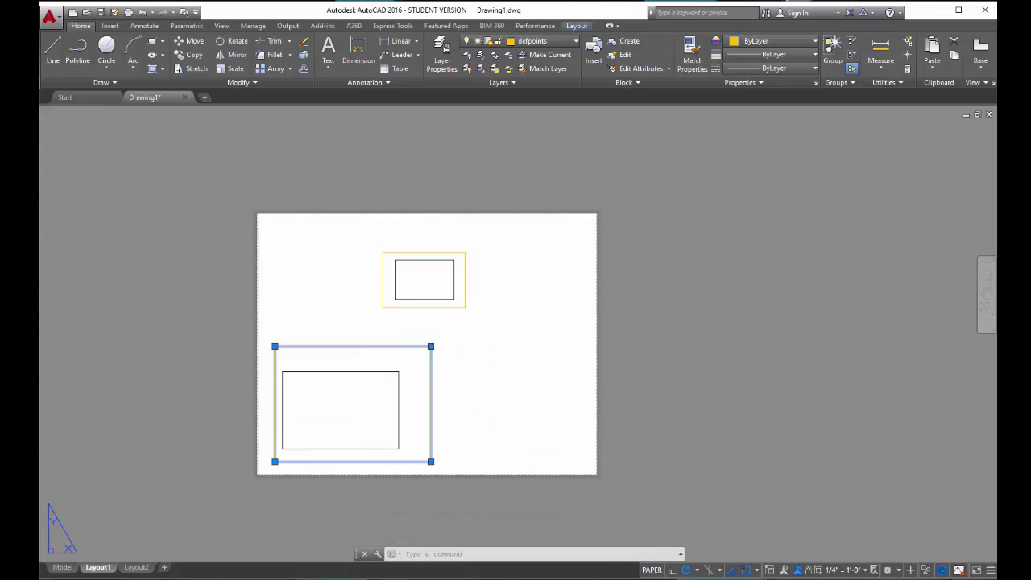
pyautogui.click(431, 346)
pyautogui.click(415, 347)
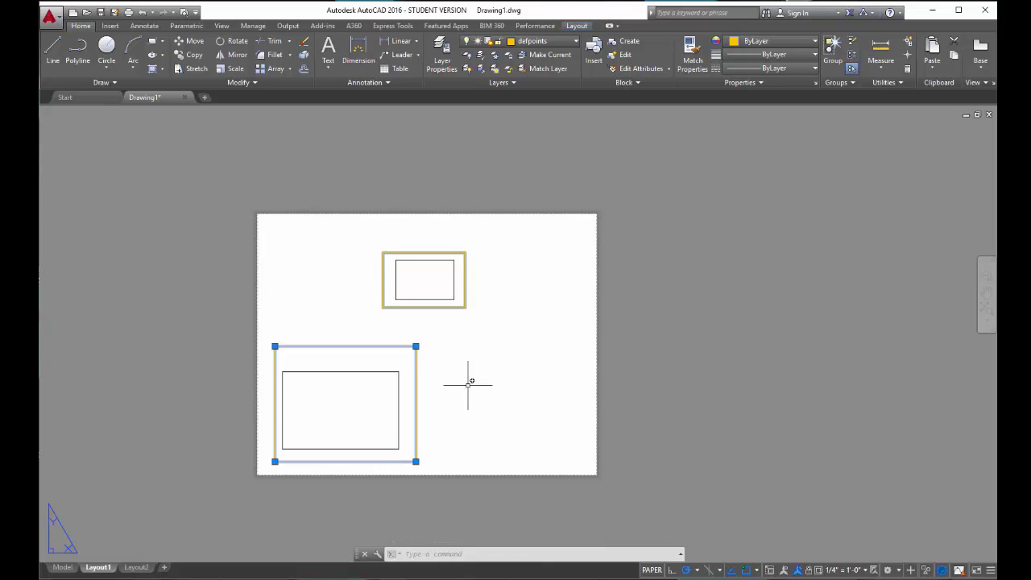
pyautogui.press('Escape')
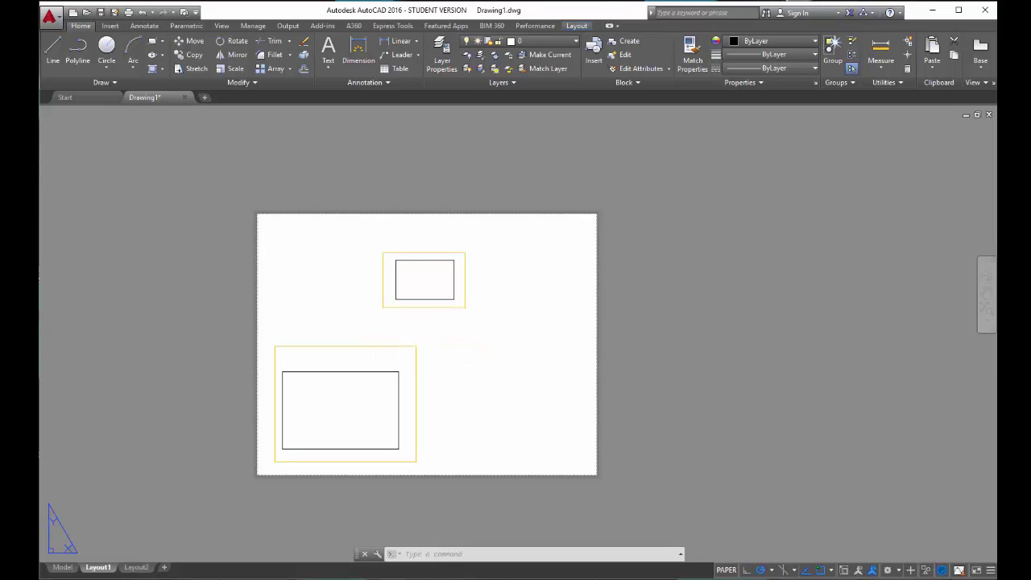
# - Stretch the upper viewport down to the midpoint of the lower-left viewport's bottom edge and widen it toward the sheet's right side
pyautogui.click(383, 306)
pyautogui.click(382, 307)
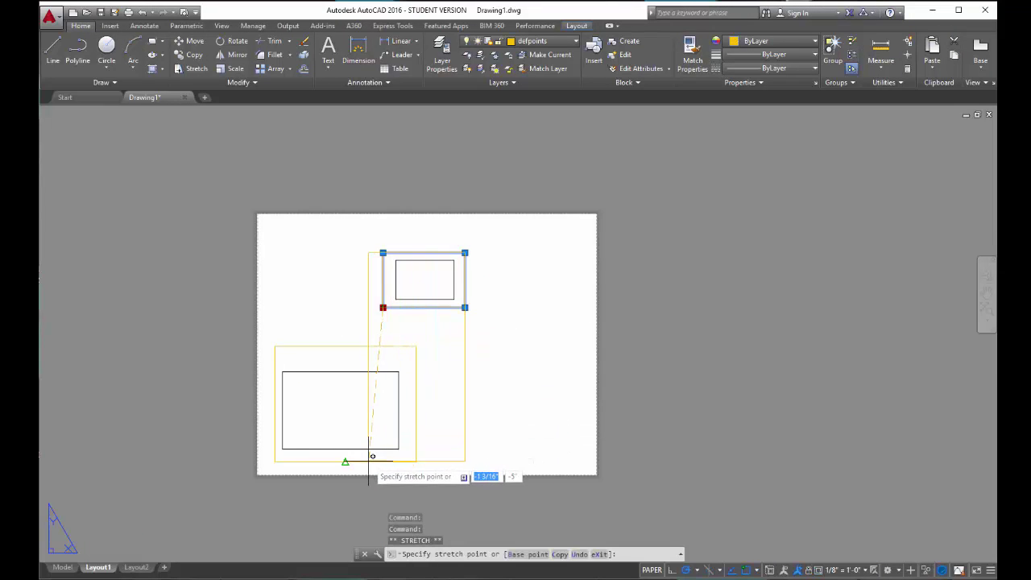
pyautogui.click(345, 461)
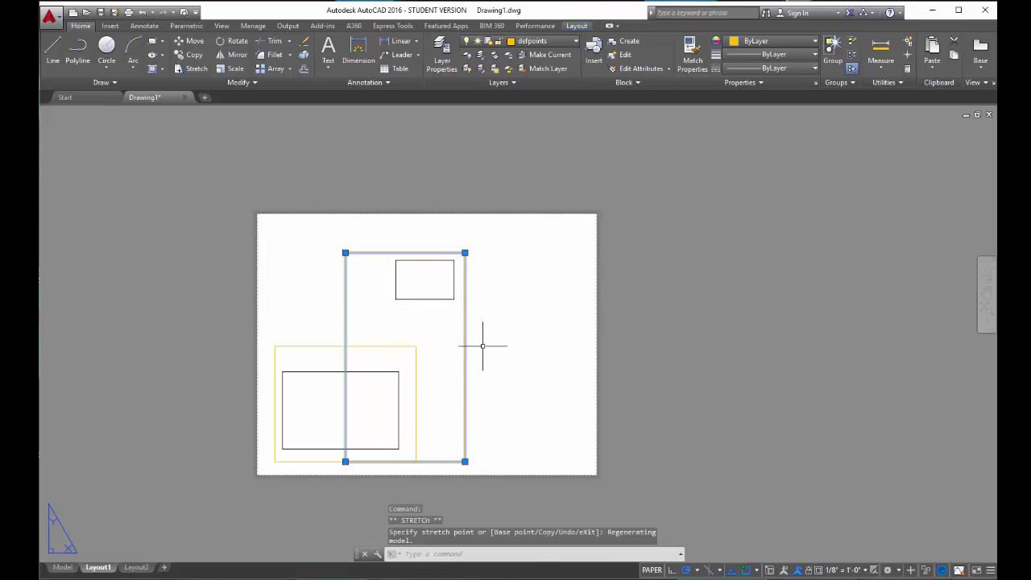
pyautogui.click(562, 253)
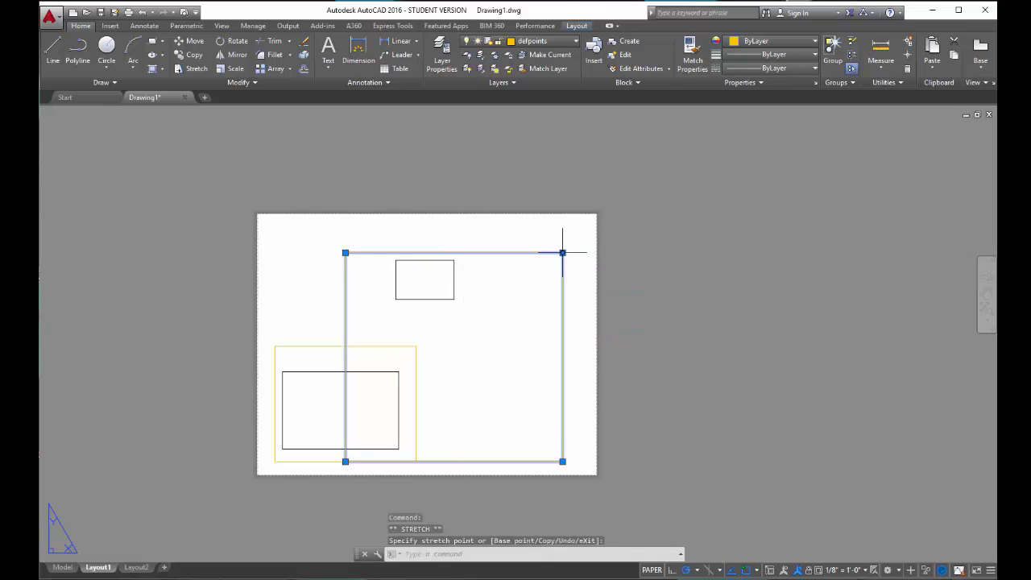
# - Activate the enlarged viewport, pan its rectangle to the lower right beside the first viewport, and return to paper space
pyautogui.doubleClick(435, 300)
pyautogui.moveTo(437, 323); pyautogui.dragTo(496, 456, button='middle')
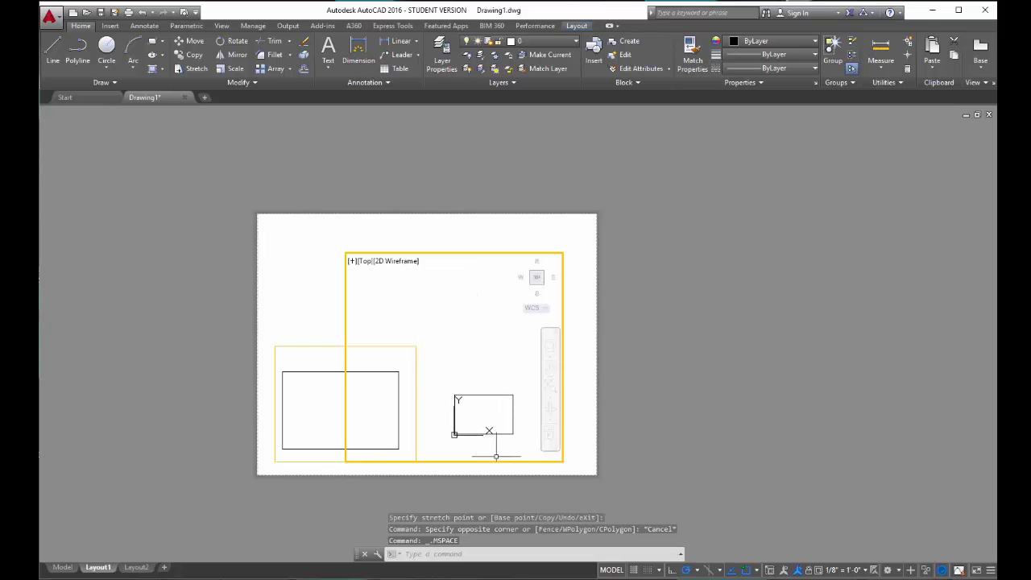
pyautogui.doubleClick(299, 313)
# - Stretch the enlarged viewport's upper-left corner so it clears the first viewport and lines up with its top edge
pyautogui.click(345, 292)
pyautogui.click(344, 252)
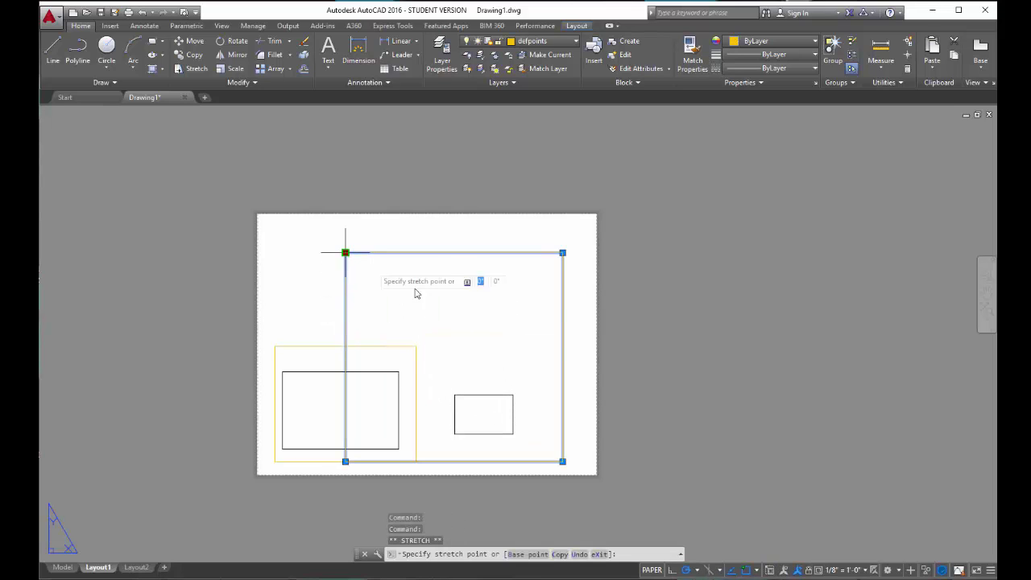
pyautogui.click(425, 347)
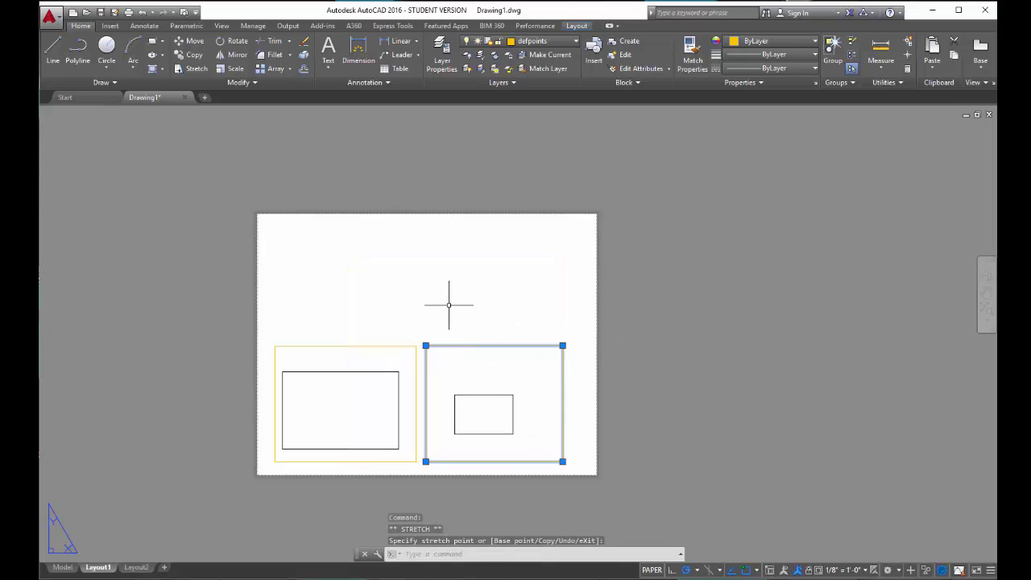
pyautogui.click(564, 305)
pyautogui.press('Escape')
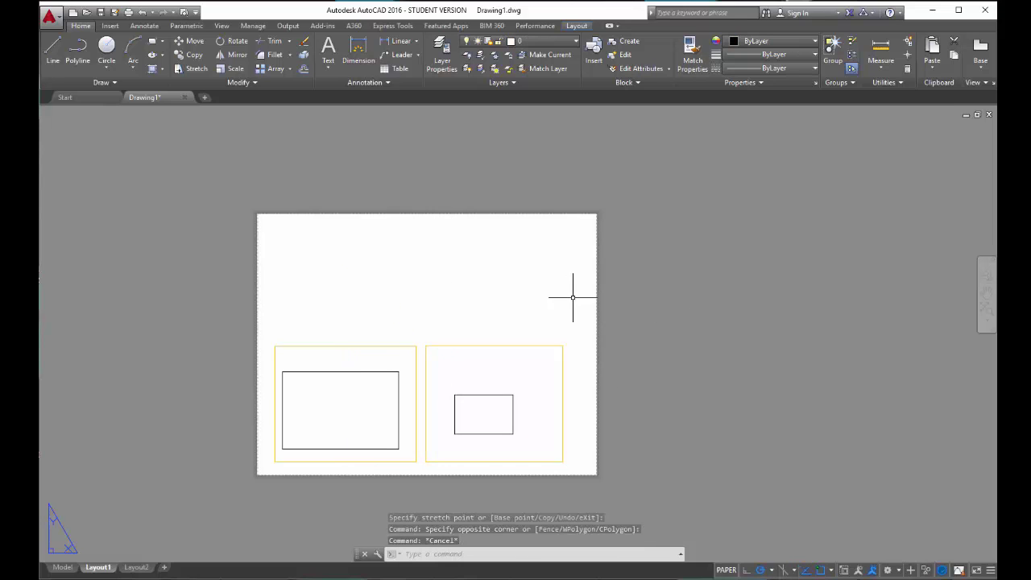
# - Preview the Layout1 plot to check the two views without their viewport frames, and close the preview
pyautogui.click(185, 14)
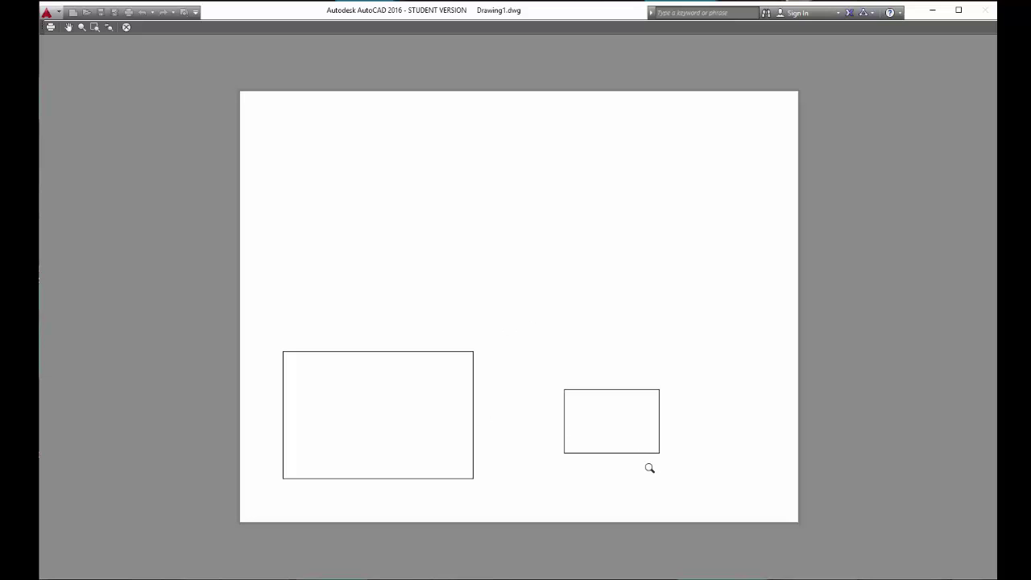
pyautogui.click(126, 28)
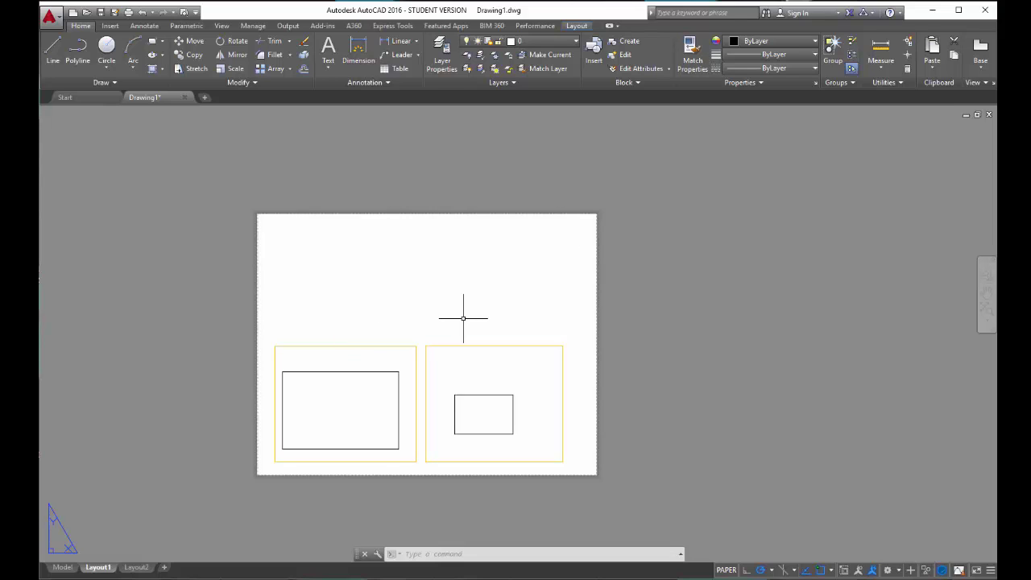
# - Add multiline text with the author's name near the sheet's top edge, using the Standard style at 3/16" height
pyautogui.click(151, 27)
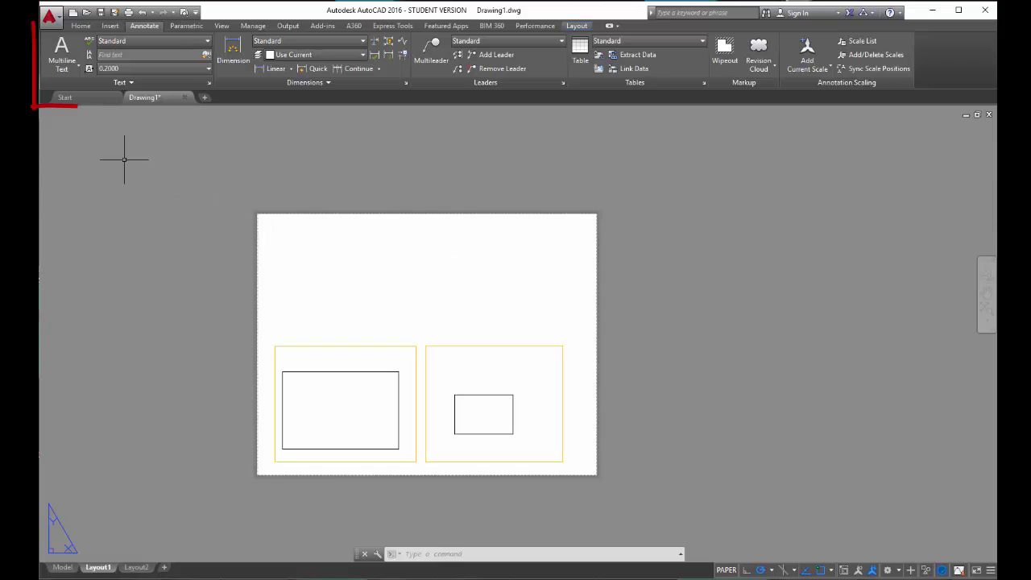
pyautogui.click(64, 48)
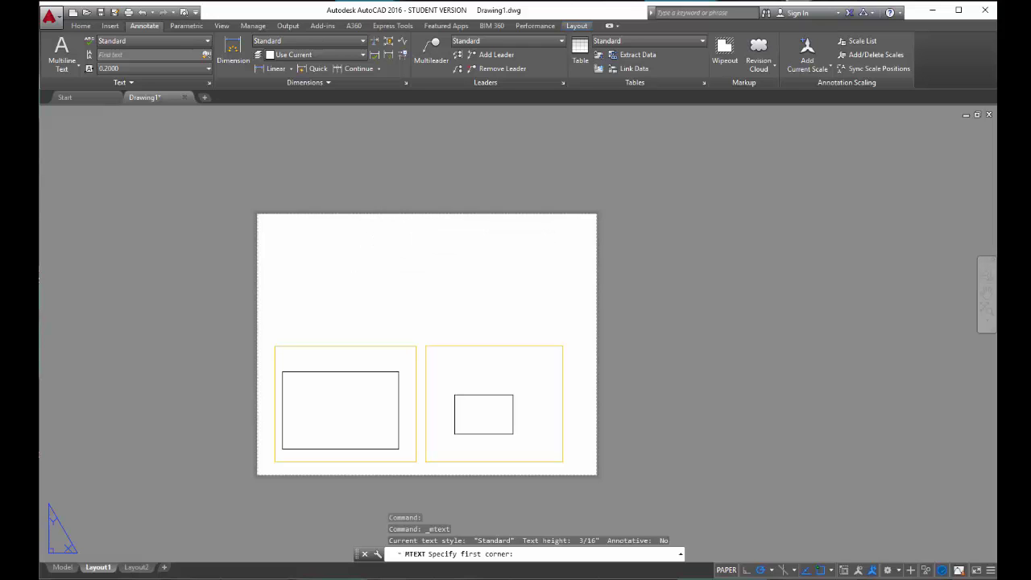
pyautogui.click(414, 221)
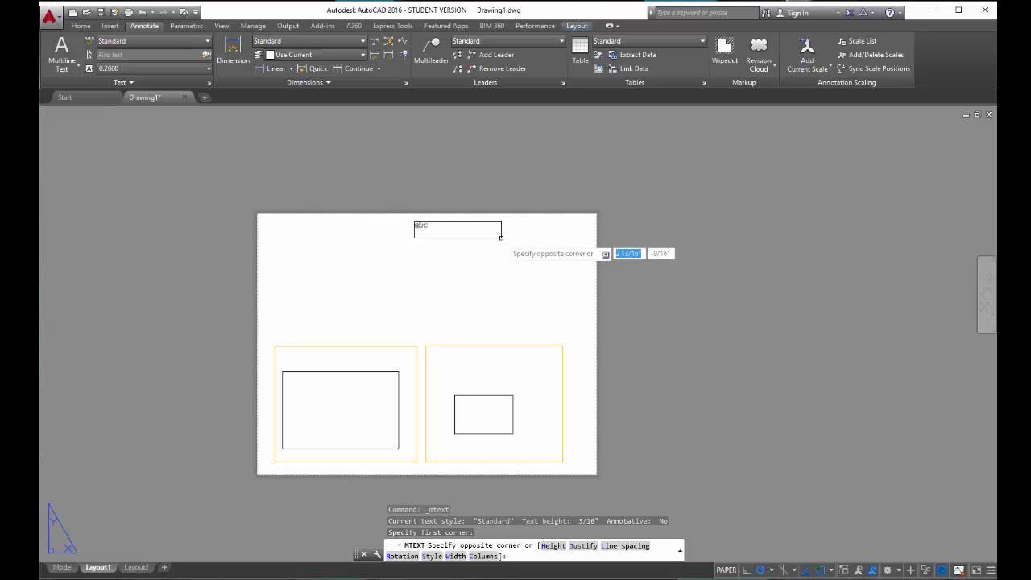
pyautogui.click(501, 237)
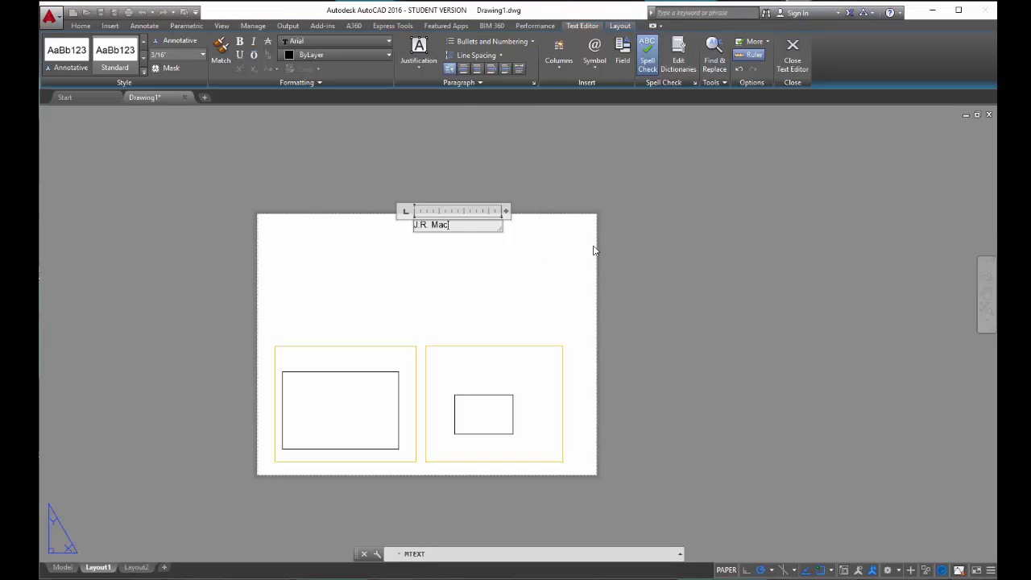
pyautogui.write('Kenzie')
pyautogui.click(522, 249)
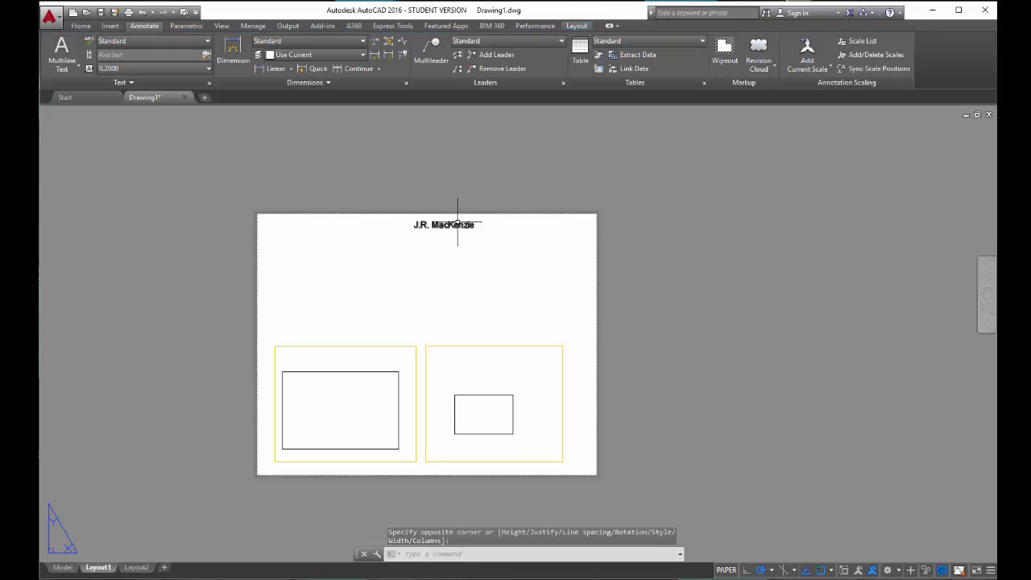
# - Widen the name text's bounding box to the right and extend its height downward
pyautogui.click(457, 224)
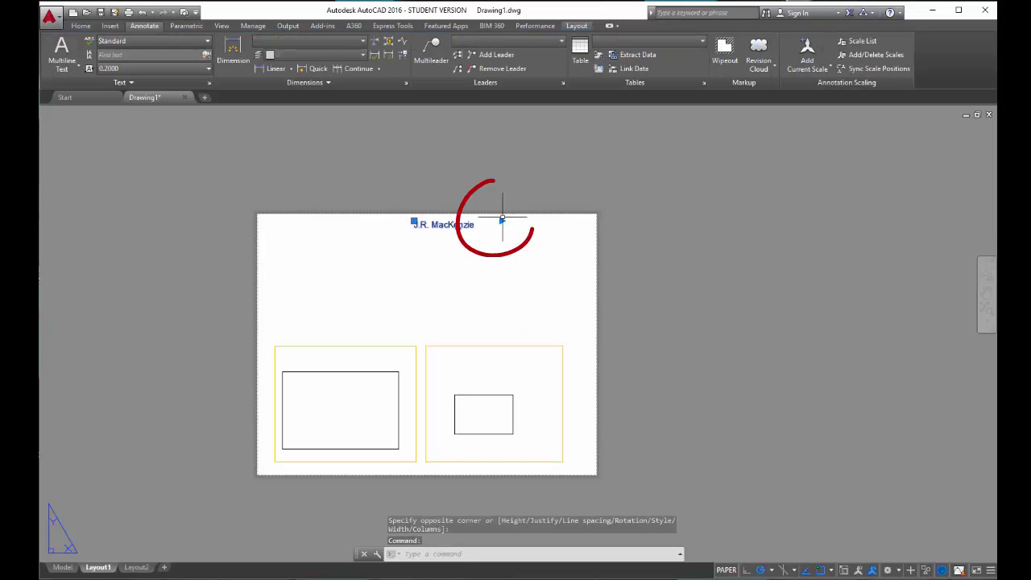
pyautogui.click(502, 219)
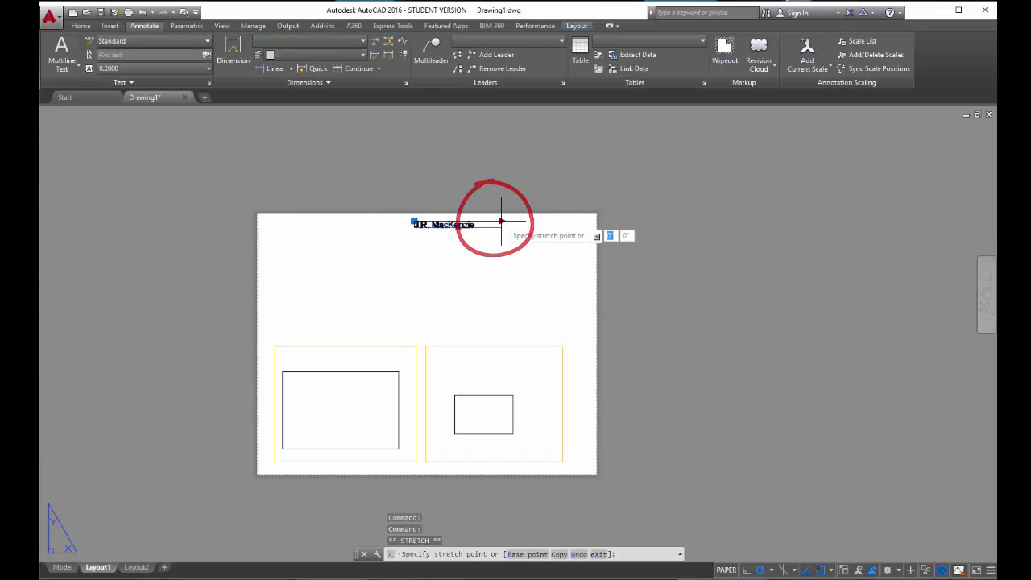
pyautogui.click(545, 219)
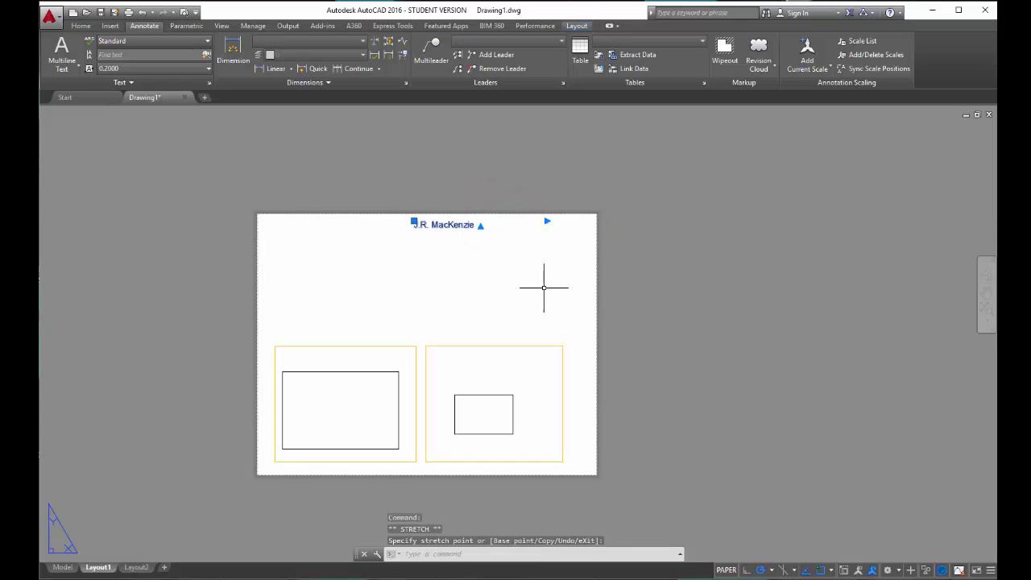
pyautogui.click(480, 225)
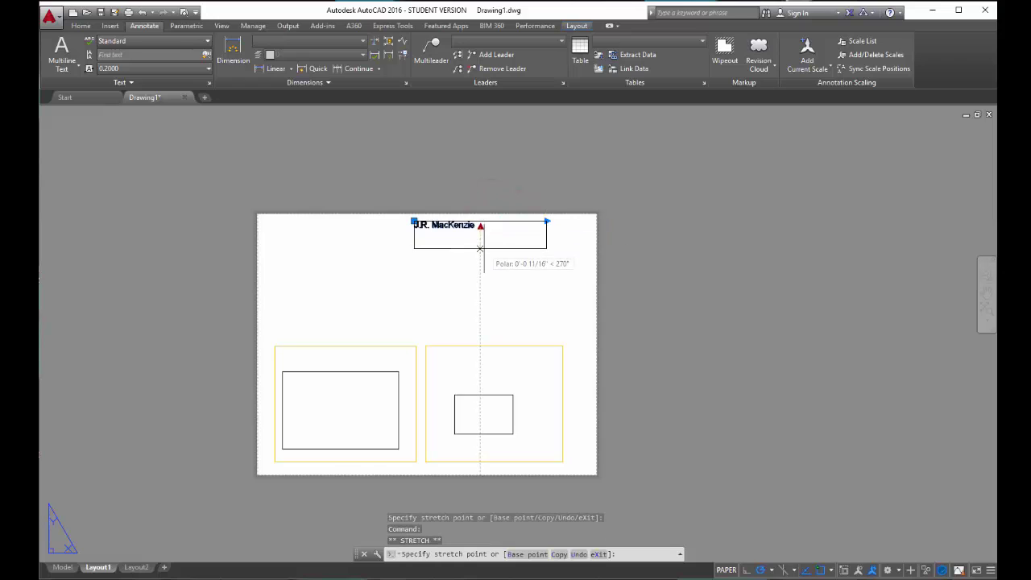
pyautogui.click(480, 260)
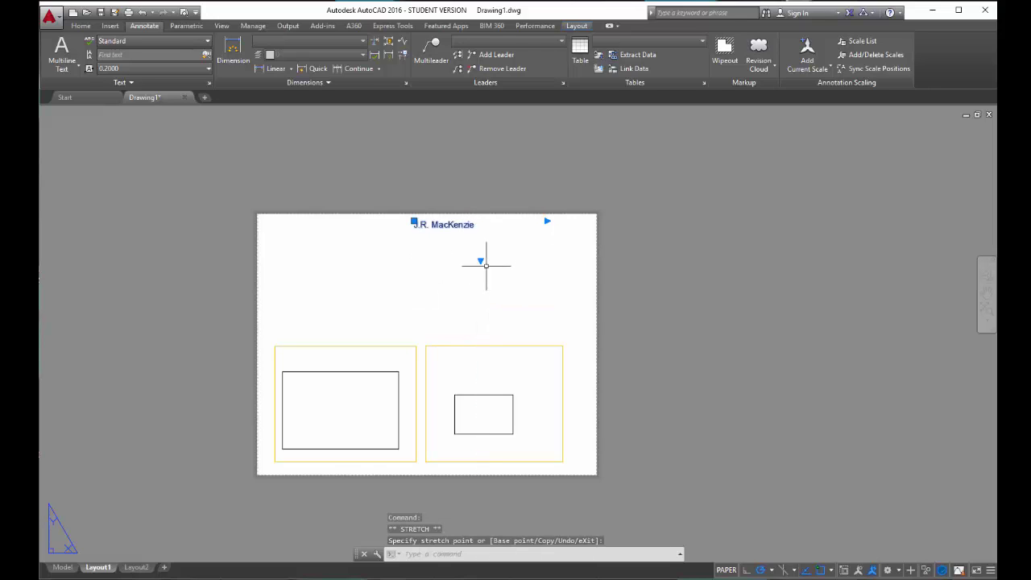
# - Reduce the name text's bounding box in height and width so it fits closely around the name
pyautogui.click(480, 261)
pyautogui.click(480, 235)
pyautogui.click(547, 221)
pyautogui.click(491, 220)
pyautogui.press('Escape')
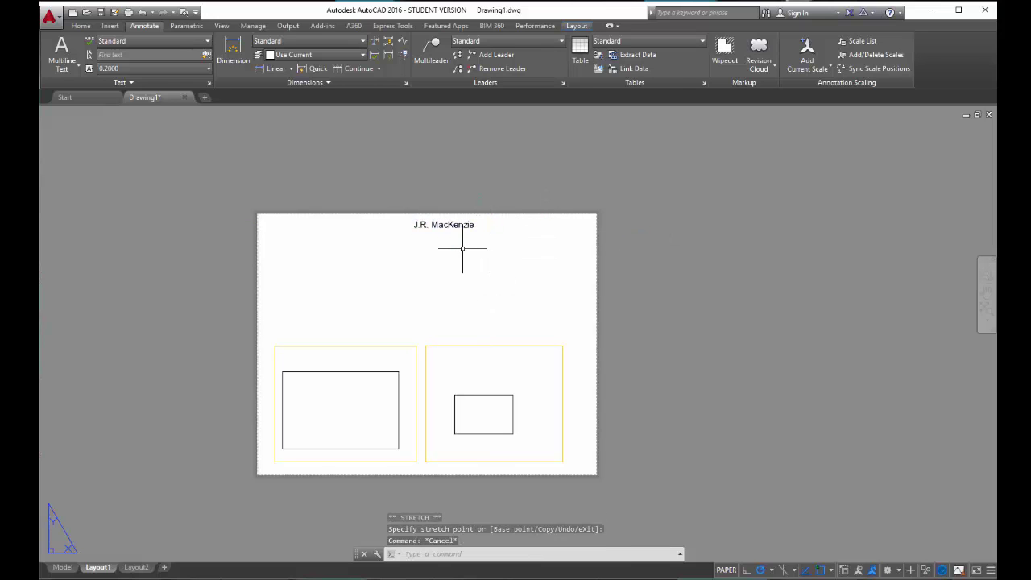
# - Edit the name text near the sheet's top edge to show the author's full first name and surname instead of initials
pyautogui.click(451, 225)
pyautogui.doubleClick(451, 224)
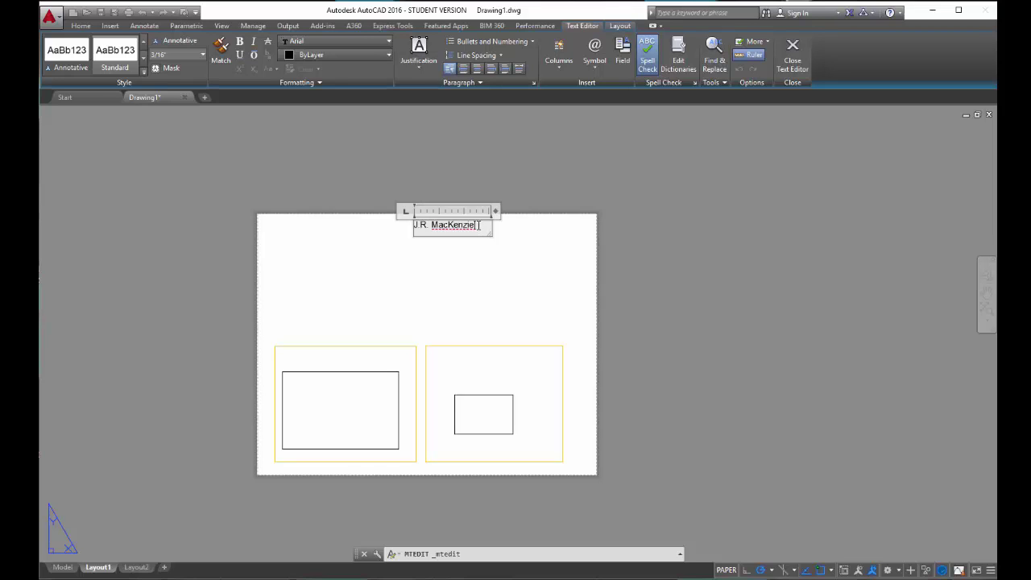
pyautogui.moveTo(479, 225); pyautogui.dragTo(398, 226)
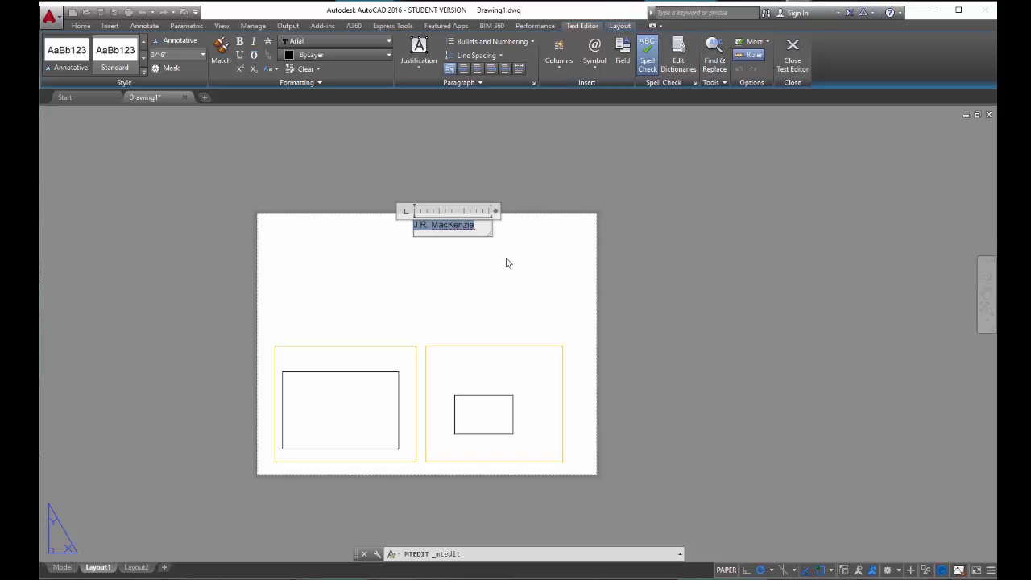
pyautogui.write('Jessica')
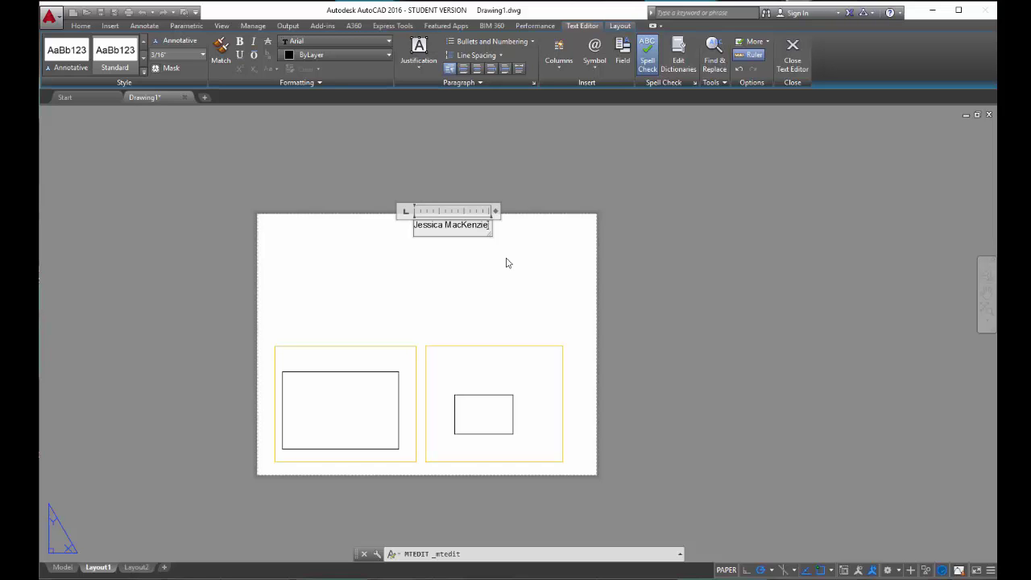
pyautogui.click(507, 263)
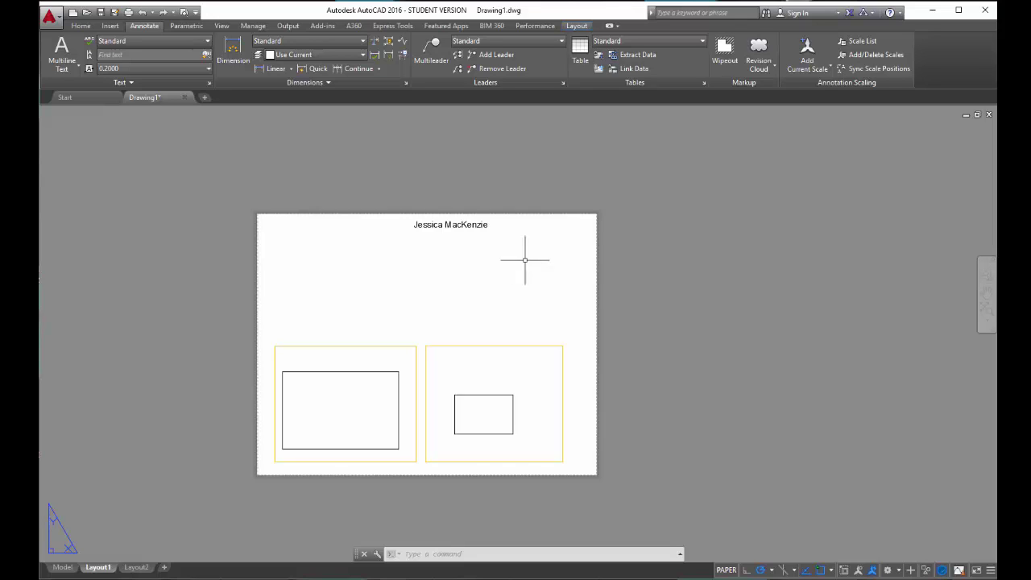
# - Open the Tool Palettes beside the sheet and insert a Drawing Title - Imperial annotation at the sheet's lower left
pyautogui.click(222, 26)
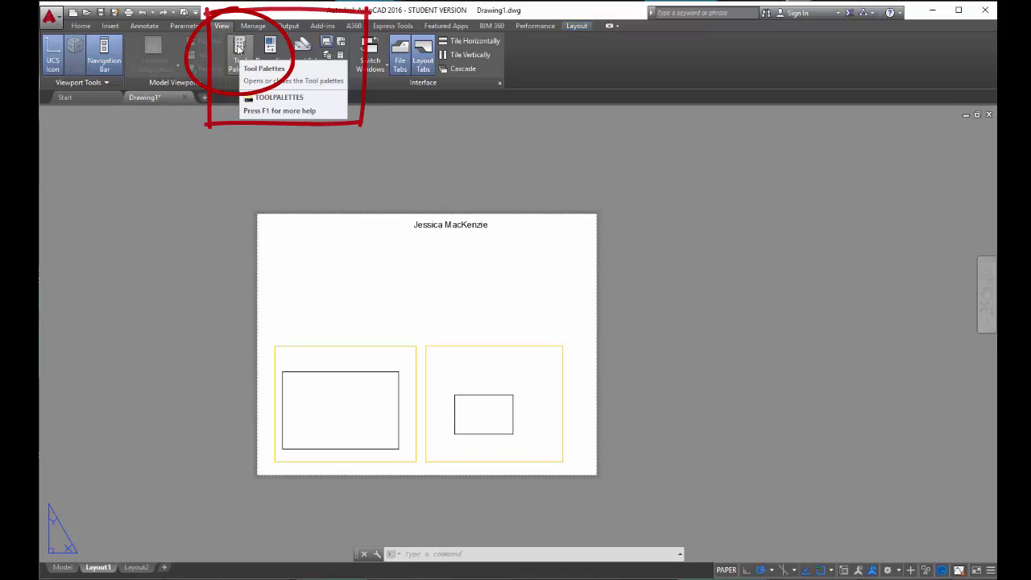
pyautogui.click(239, 51)
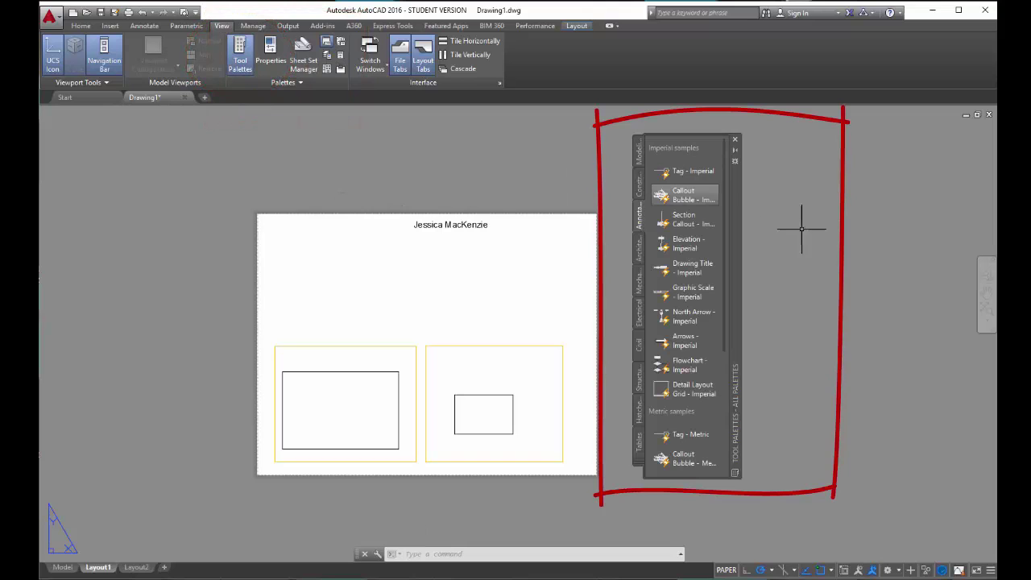
pyautogui.moveTo(736, 214); pyautogui.dragTo(798, 210)
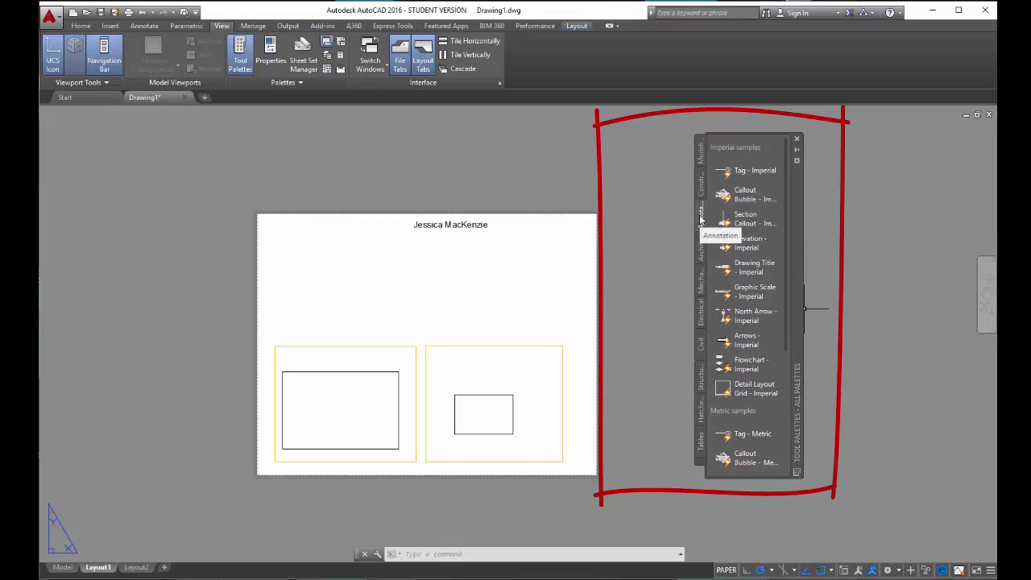
pyautogui.click(751, 271)
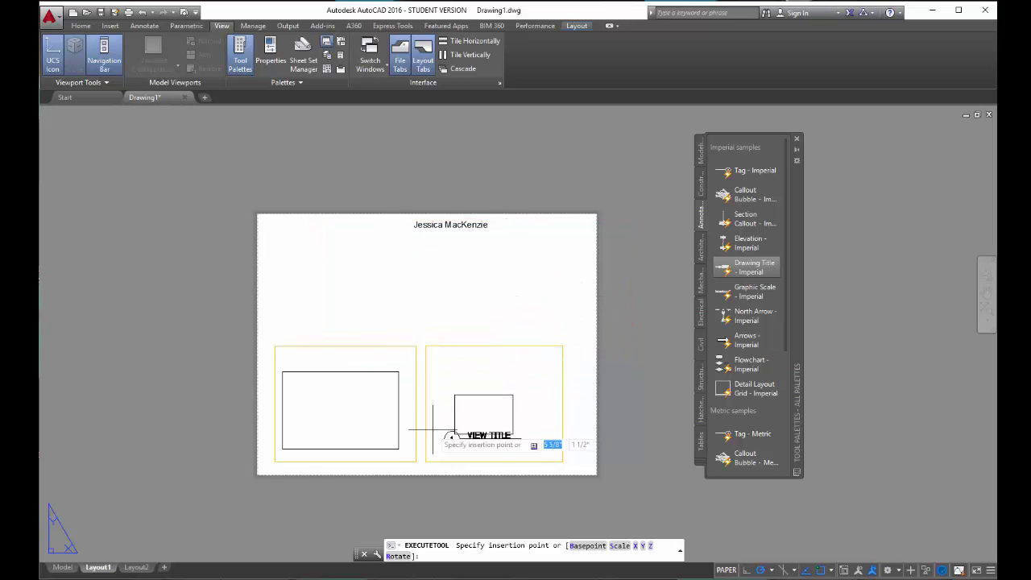
pyautogui.click(266, 449)
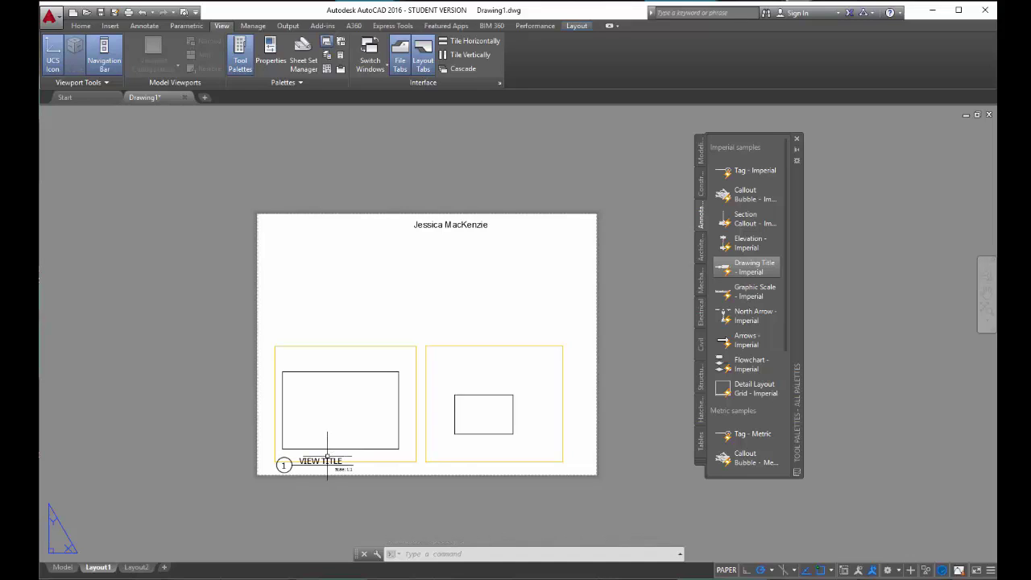
# - Stretch the left viewport's top edge upward and pan the rectangle up inside the viewport, returning to paper space
pyautogui.click(273, 348)
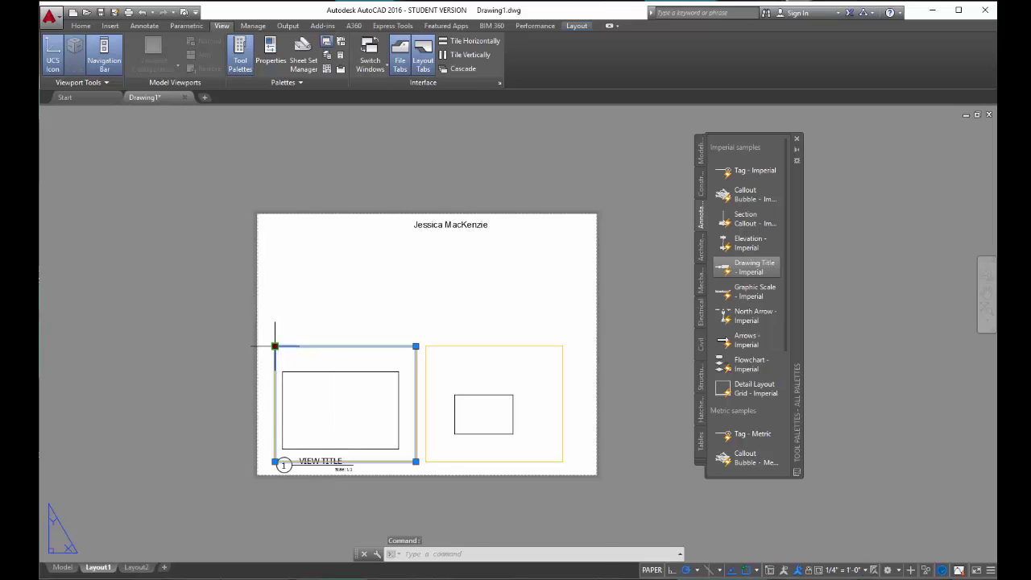
pyautogui.click(275, 347)
pyautogui.click(274, 276)
pyautogui.doubleClick(372, 407)
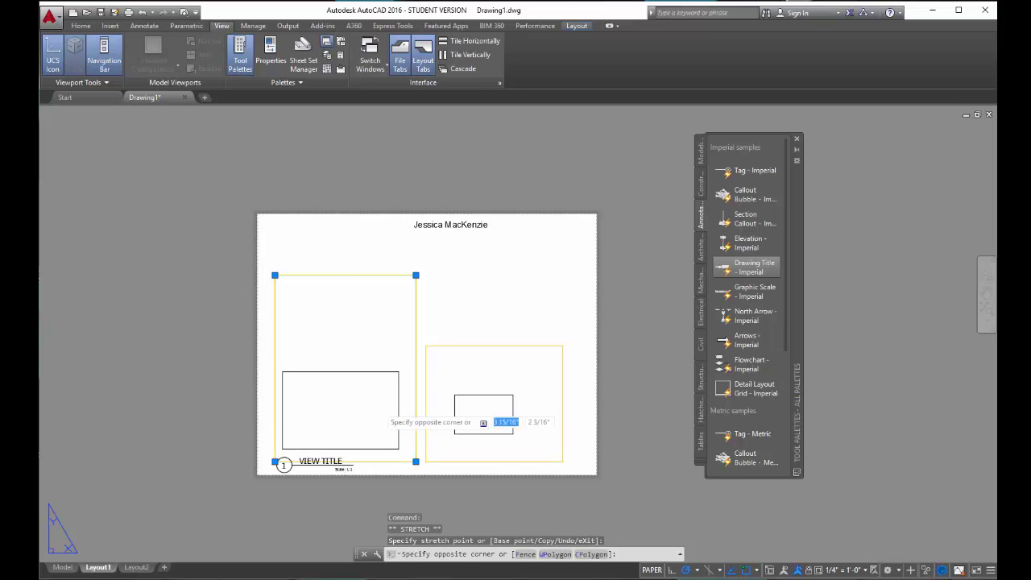
pyautogui.moveTo(370, 406); pyautogui.dragTo(373, 333, button='middle')
pyautogui.doubleClick(449, 334)
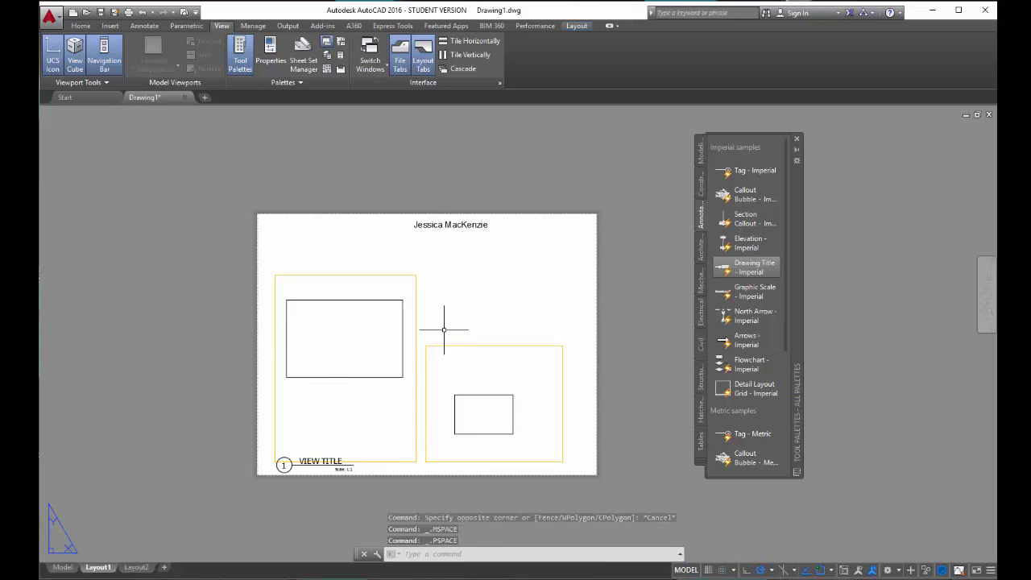
# - Raise the left viewport's bottom edge to just below the rectangle to free space above the drawing title
pyautogui.click(383, 458)
pyautogui.click(388, 460)
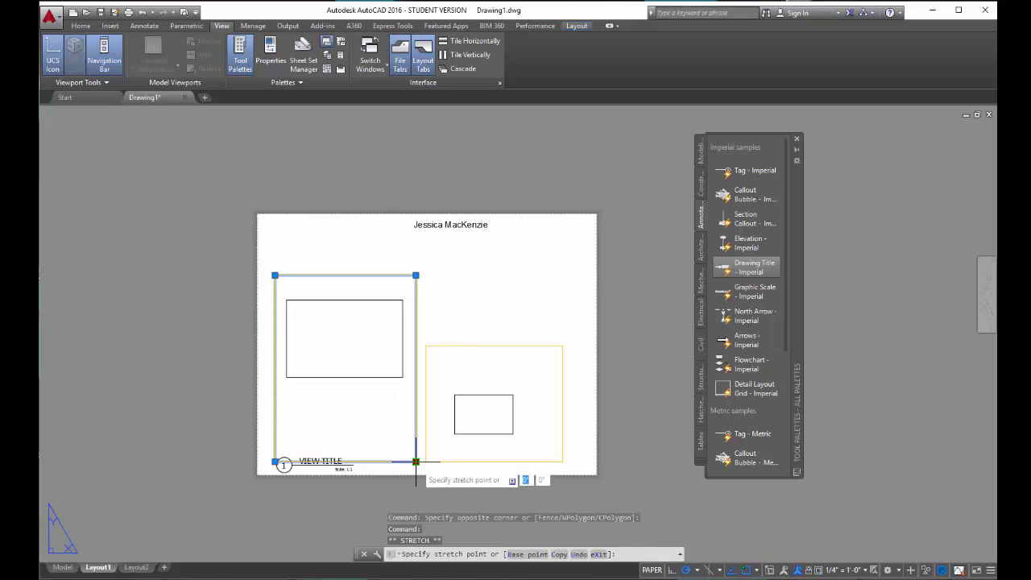
pyautogui.click(416, 462)
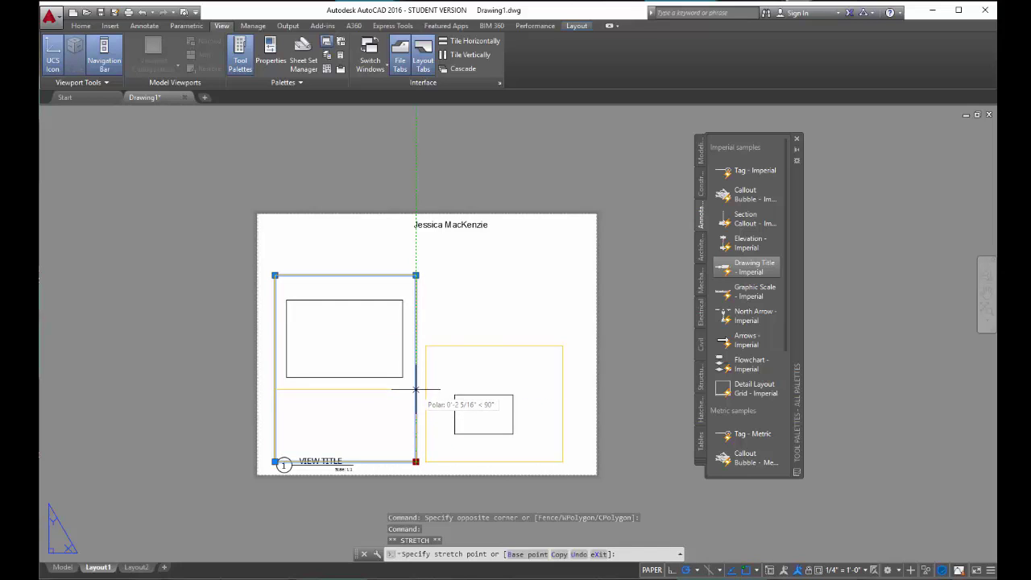
pyautogui.click(416, 386)
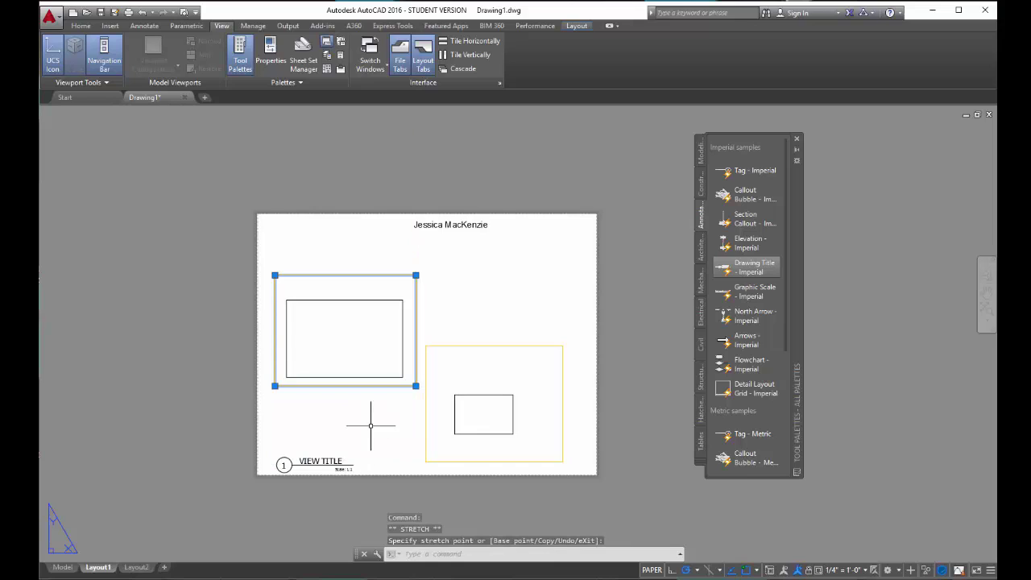
pyautogui.press('Escape')
pyautogui.press('Escape')
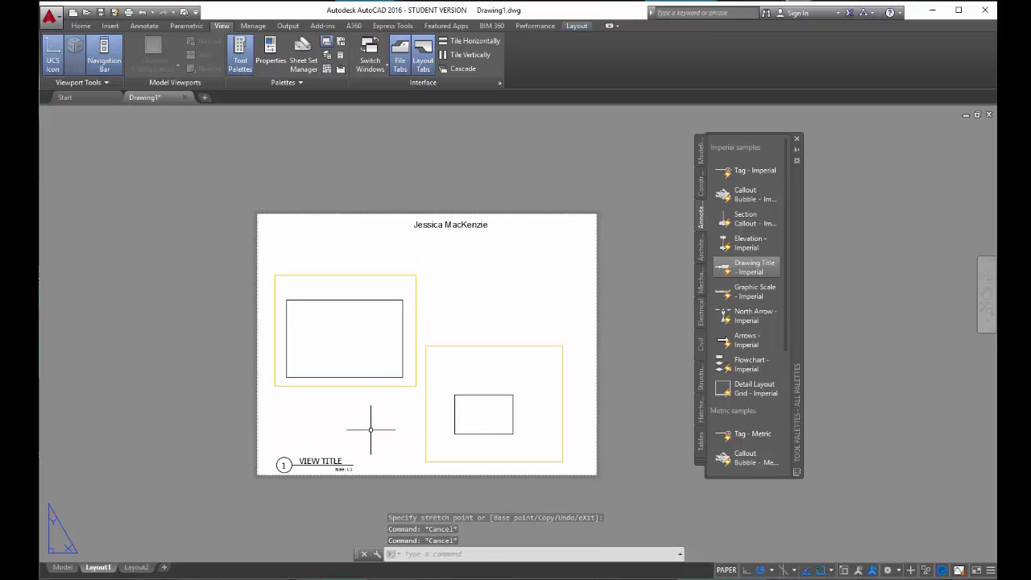
# - Move the drawing title so its insertion point sits on the left viewport's lower-left corner
pyautogui.click(295, 465)
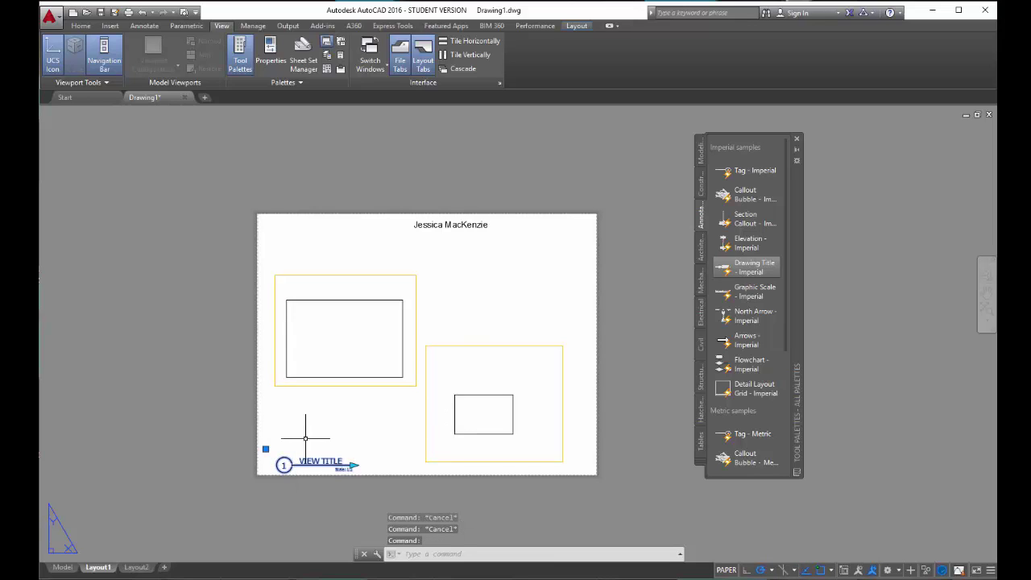
pyautogui.click(265, 449)
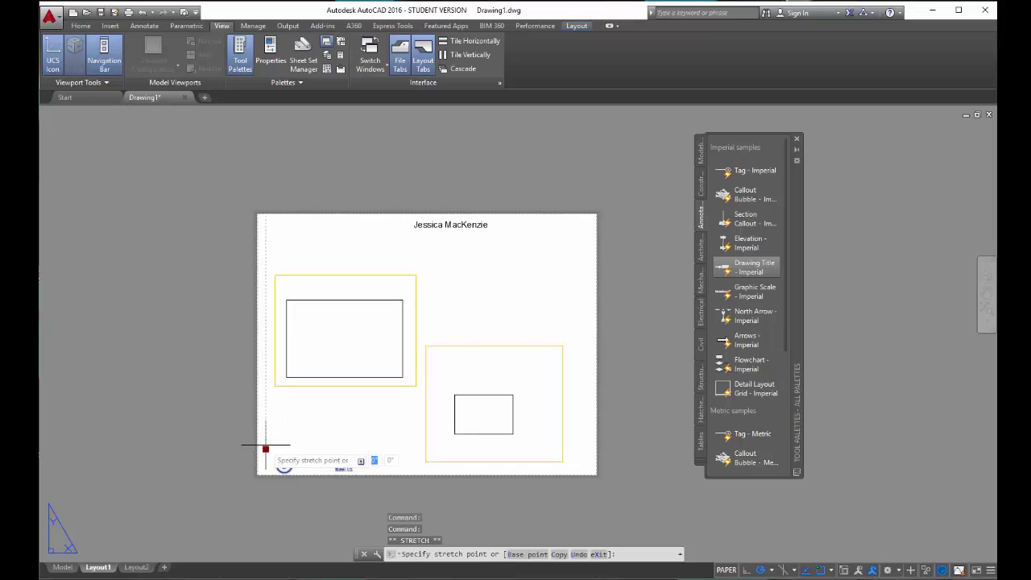
pyautogui.click(274, 386)
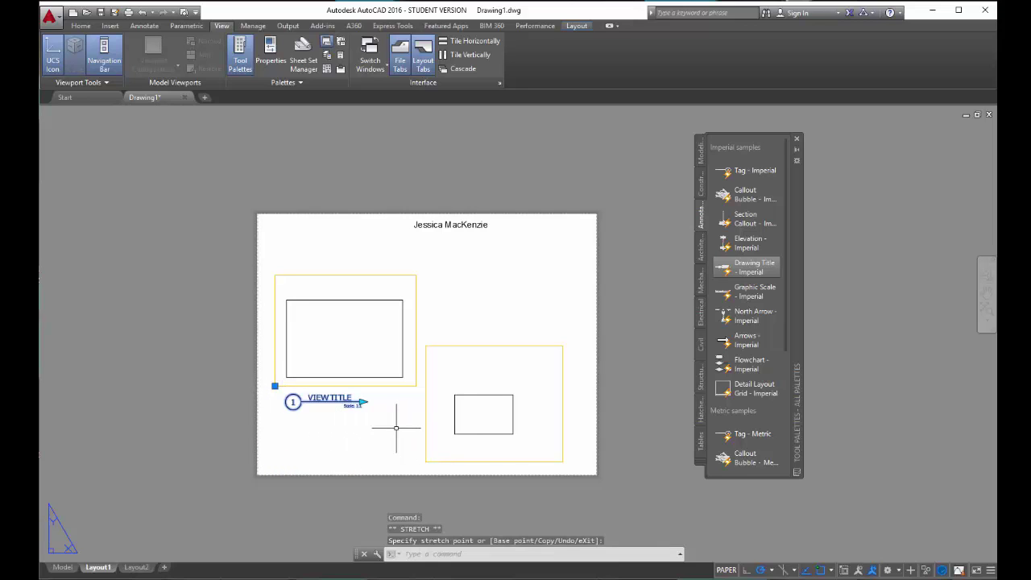
pyautogui.press('Escape')
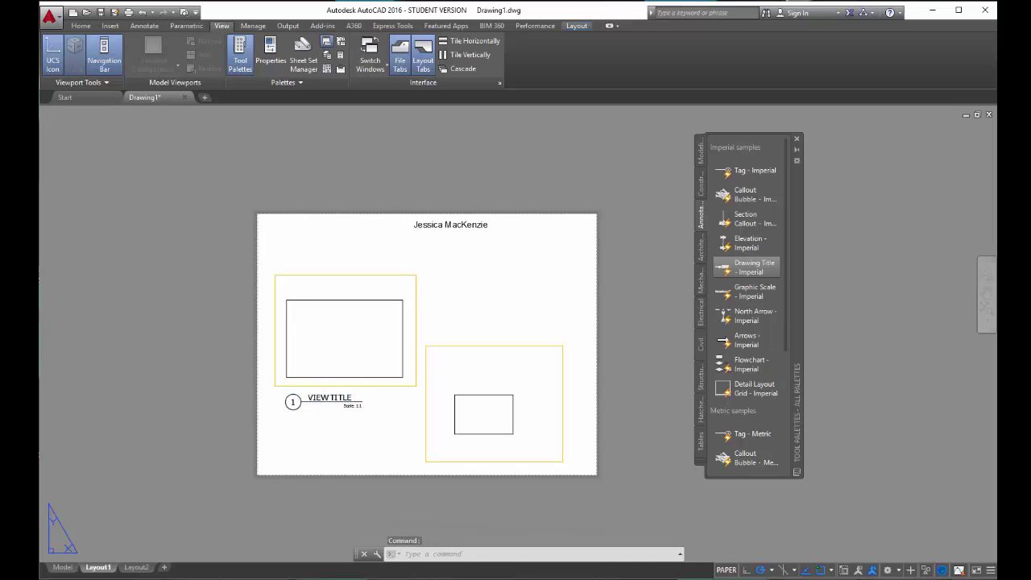
pyautogui.doubleClick(329, 398)
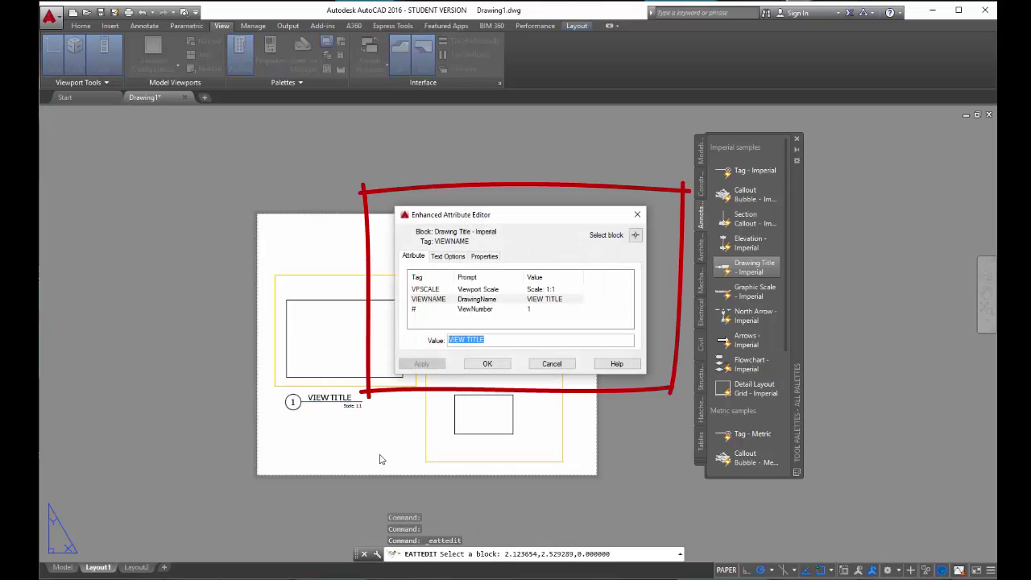
pyautogui.click(491, 300)
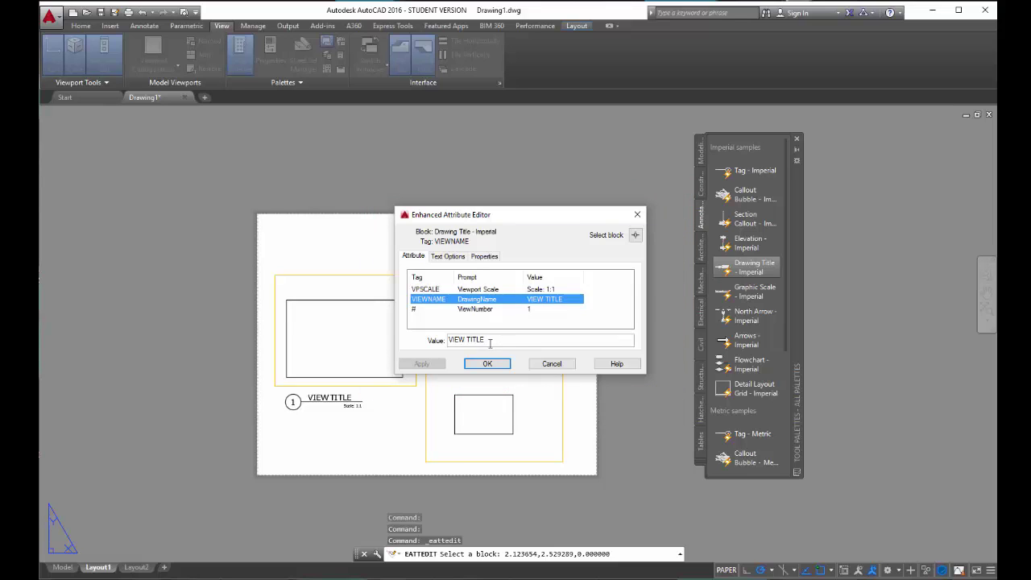
pyautogui.moveTo(490, 341); pyautogui.dragTo(457, 345)
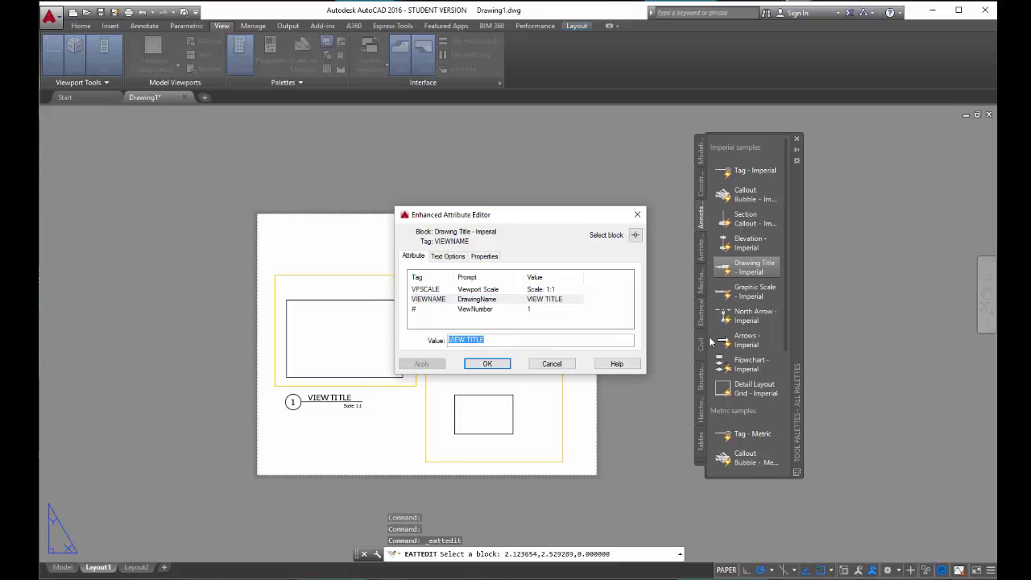
pyautogui.write('Rectang')
pyautogui.write('le')
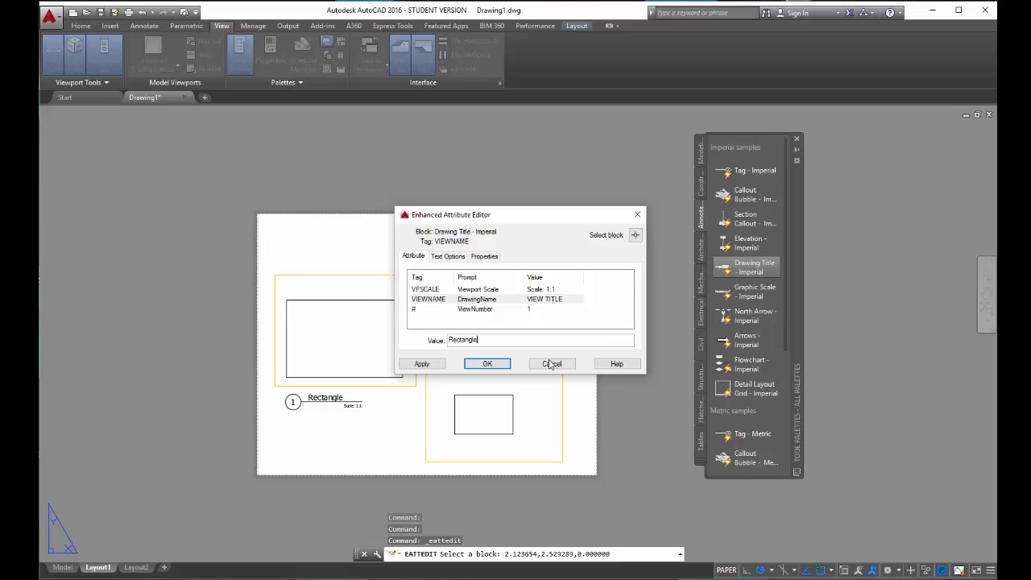
pyautogui.click(474, 289)
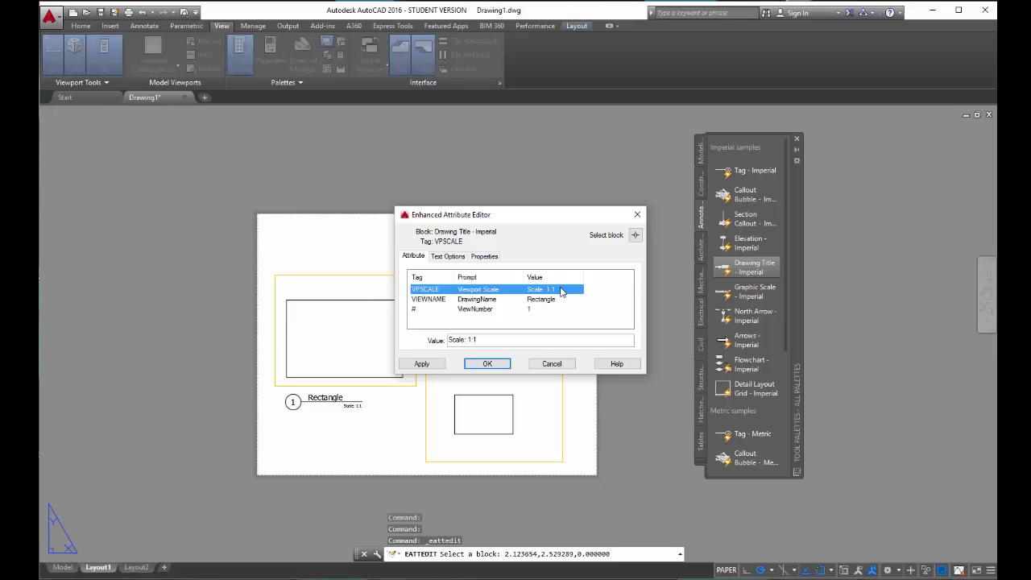
pyautogui.click(487, 339)
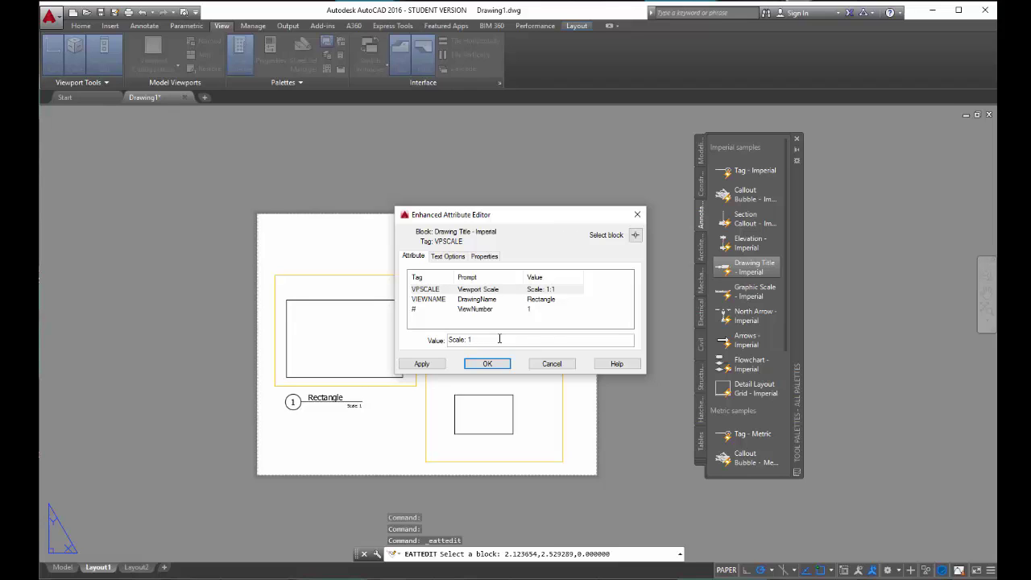
pyautogui.click(541, 366)
# - Check the left viewport's scale and set its drawing title's viewport scale attribute to "Scale: 1/4" = 1'-0""
pyautogui.click(365, 275)
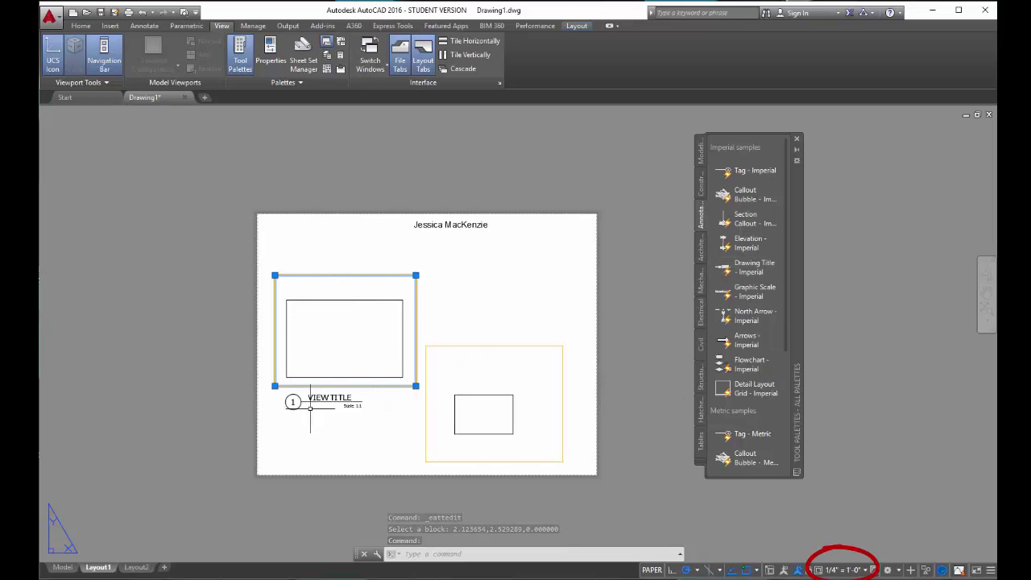
pyautogui.press('Escape')
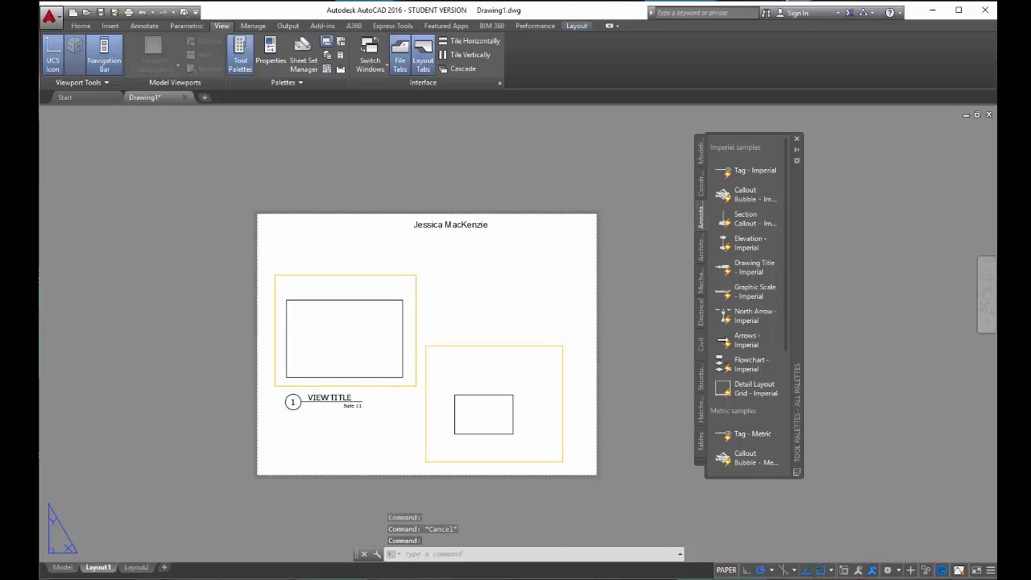
pyautogui.doubleClick(330, 398)
pyautogui.click(529, 342)
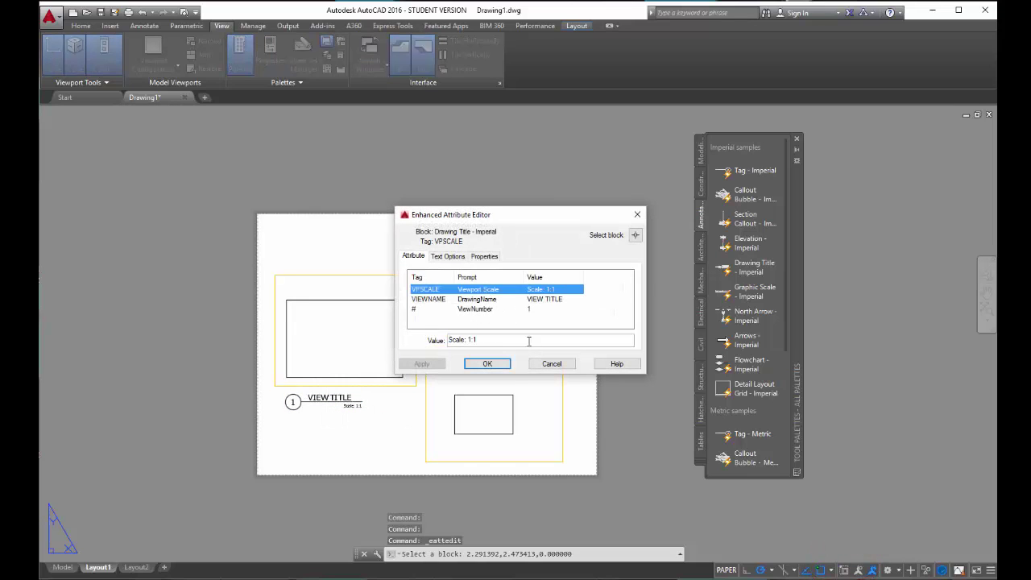
pyautogui.click(486, 341)
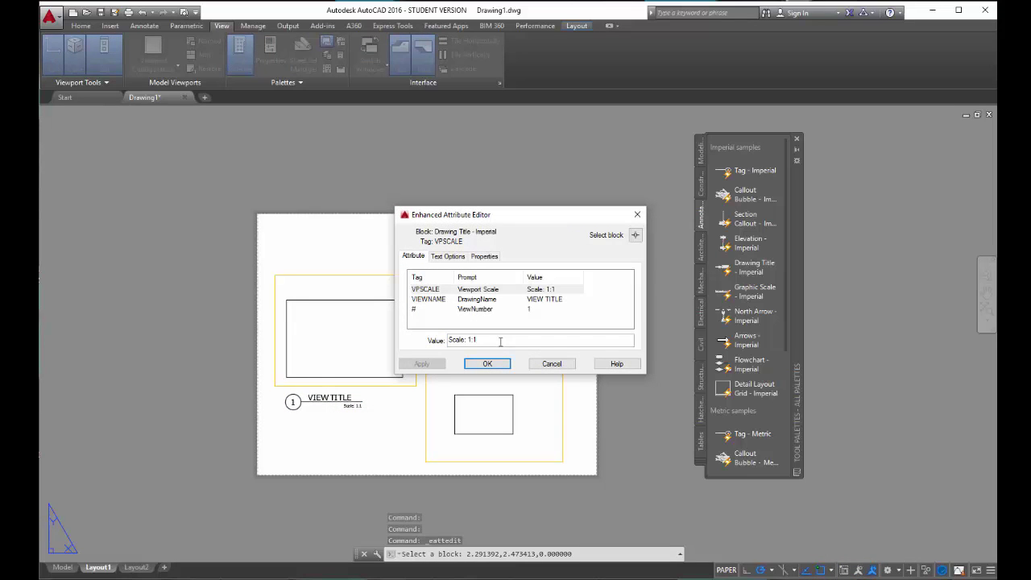
pyautogui.press('BackSpace')
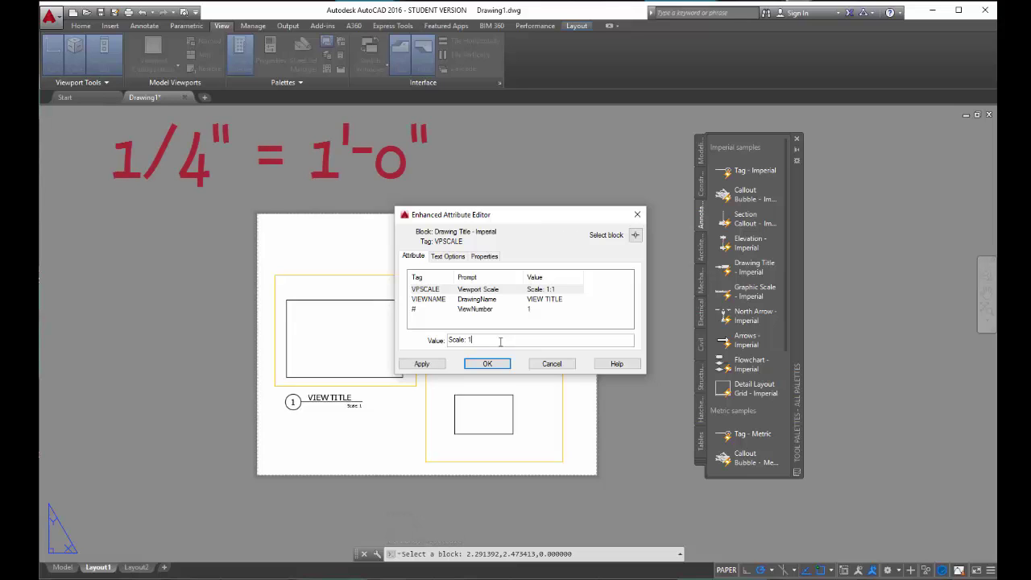
pyautogui.write('/4')
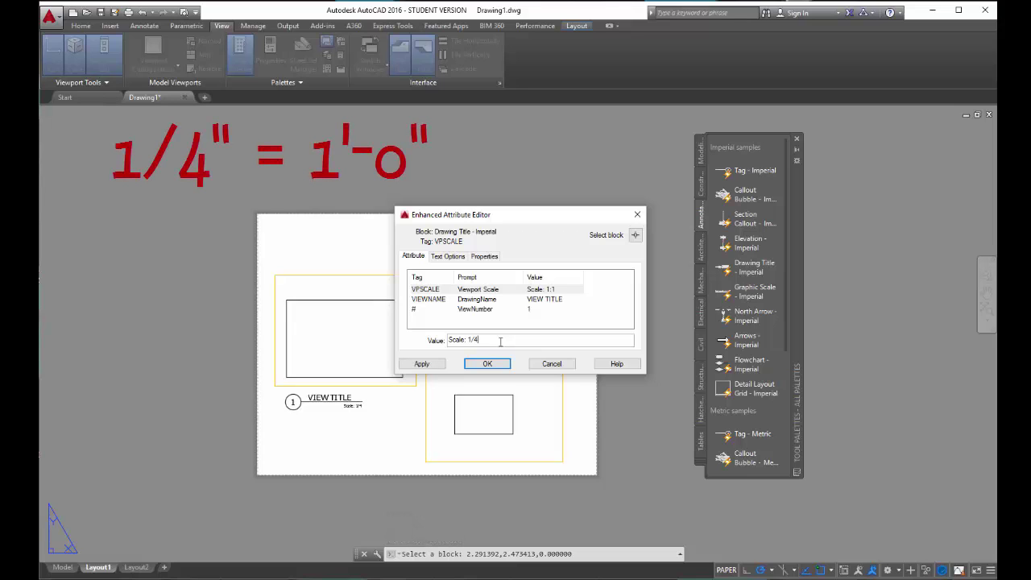
pyautogui.write('" = 1\'-0')
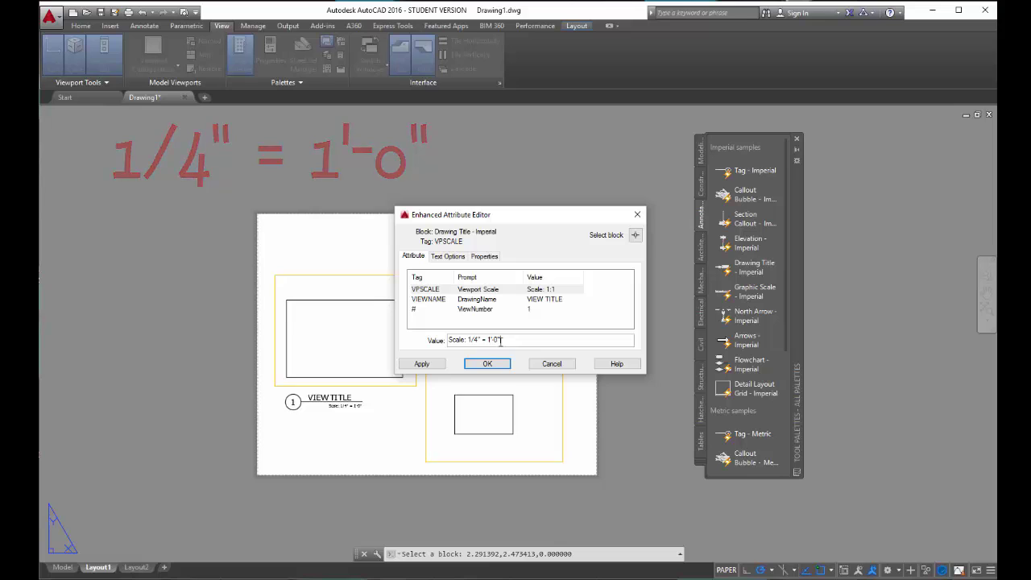
pyautogui.click(488, 364)
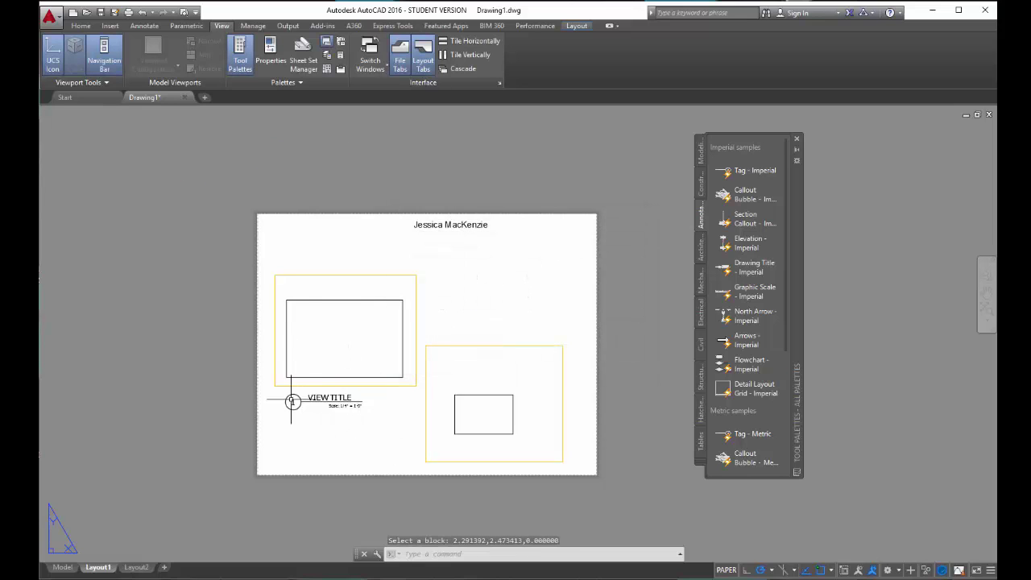
# - Stretch the right viewport's top edge up level with the left viewport's top and pan the rectangle up inside it, returning to paper space
pyautogui.click(480, 345)
pyautogui.click(426, 346)
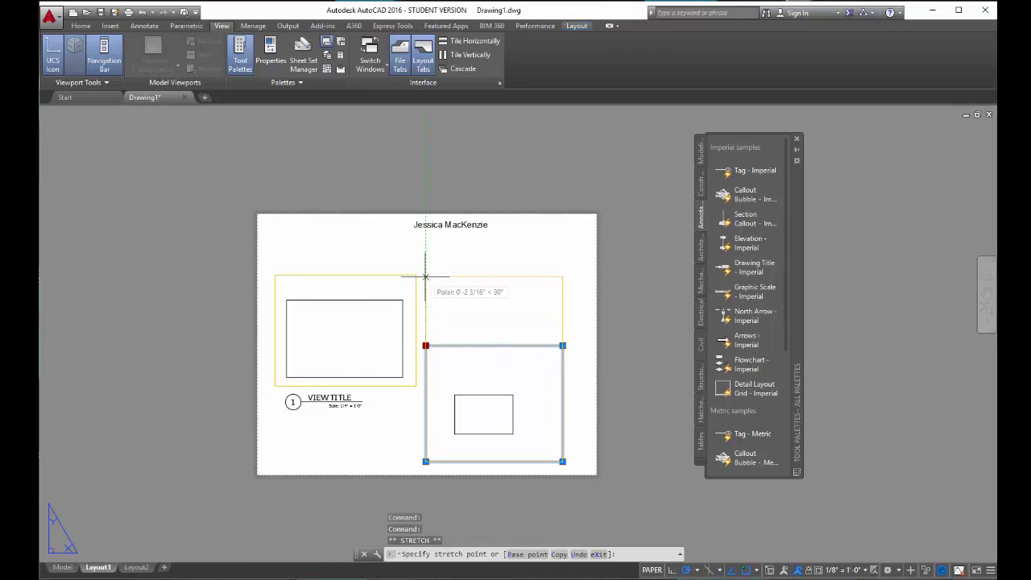
pyautogui.click(425, 274)
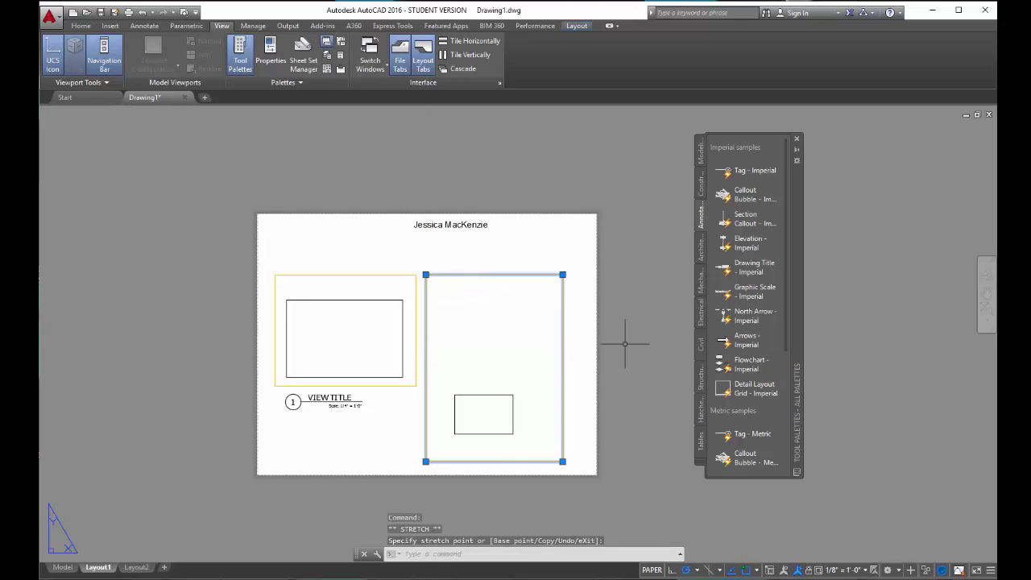
pyautogui.doubleClick(525, 359)
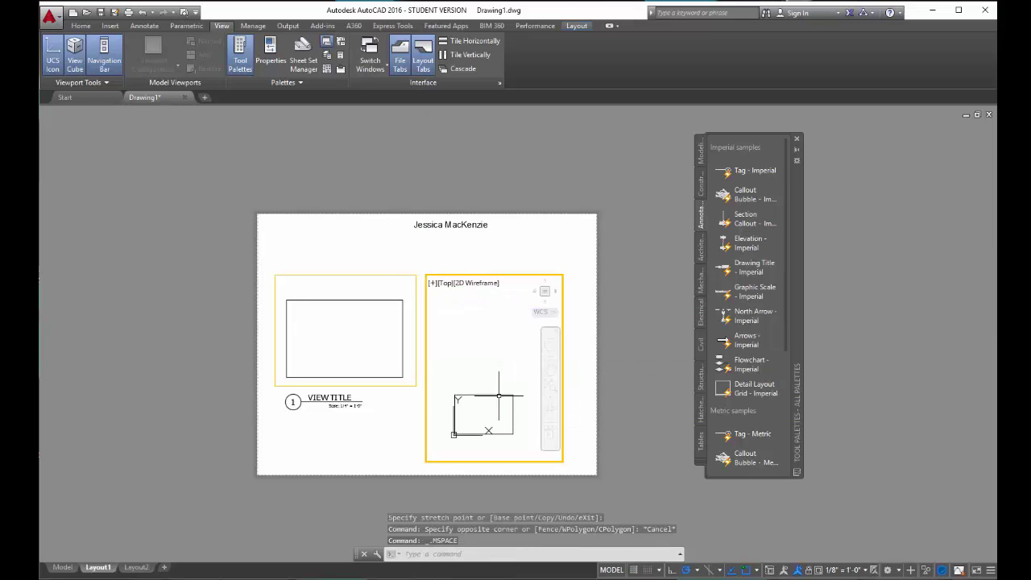
pyautogui.moveTo(482, 414); pyautogui.dragTo(474, 357, button='middle')
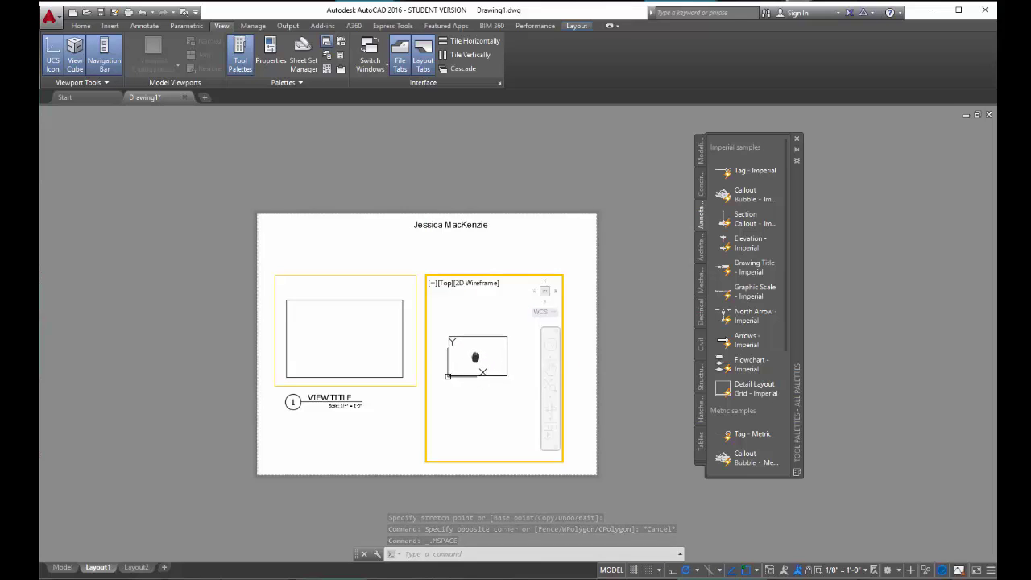
pyautogui.doubleClick(579, 459)
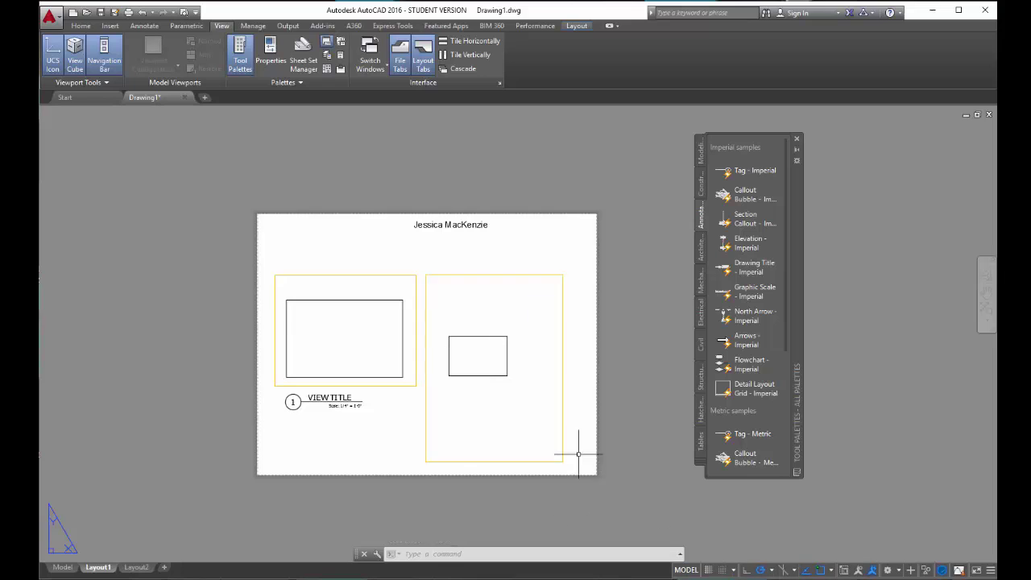
# - Stretch the right viewport's lower-right corner inward, aligning its bottom edge with the left viewport's bottom edge
pyautogui.click(534, 462)
pyautogui.click(565, 460)
pyautogui.click(544, 369)
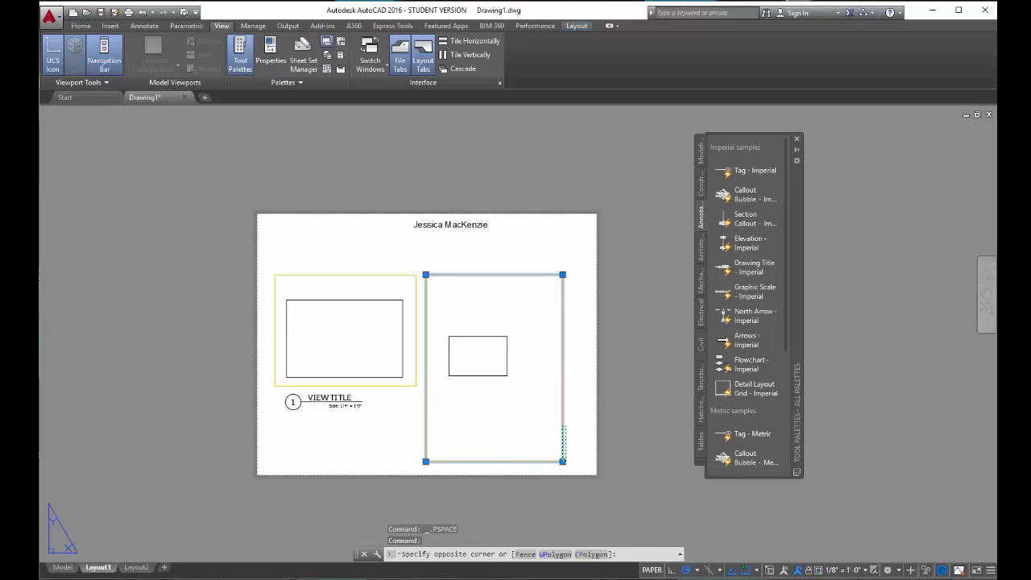
pyautogui.click(562, 461)
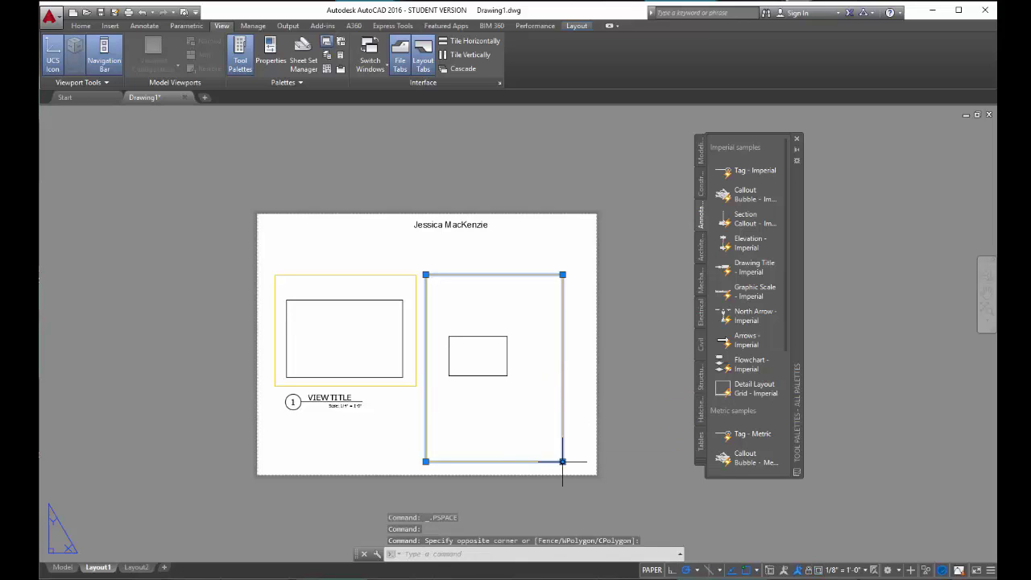
pyautogui.click(539, 386)
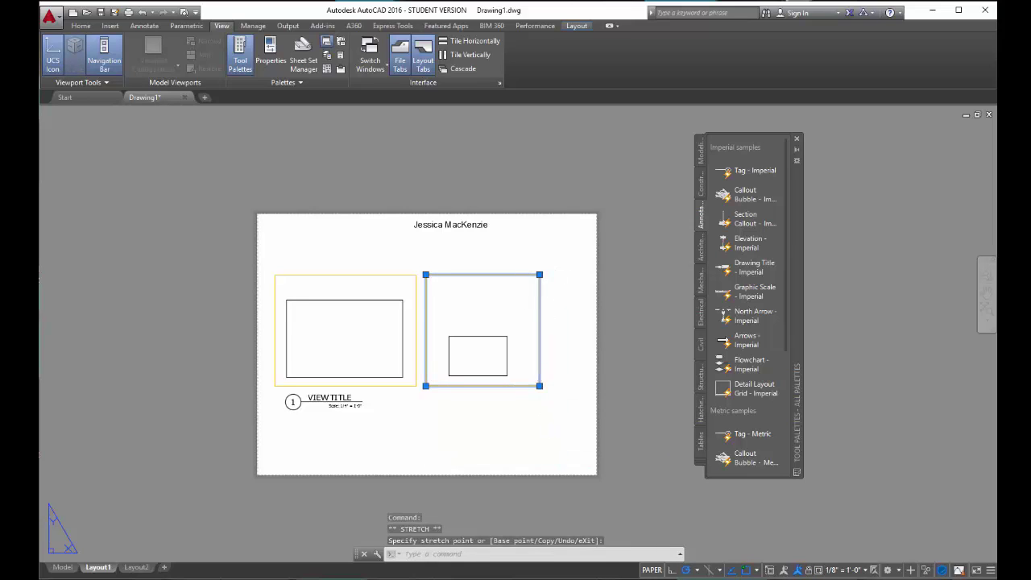
# - Pull the right viewport's top, right and left edges in closer around the small rectangle
pyautogui.click(539, 274)
pyautogui.click(540, 323)
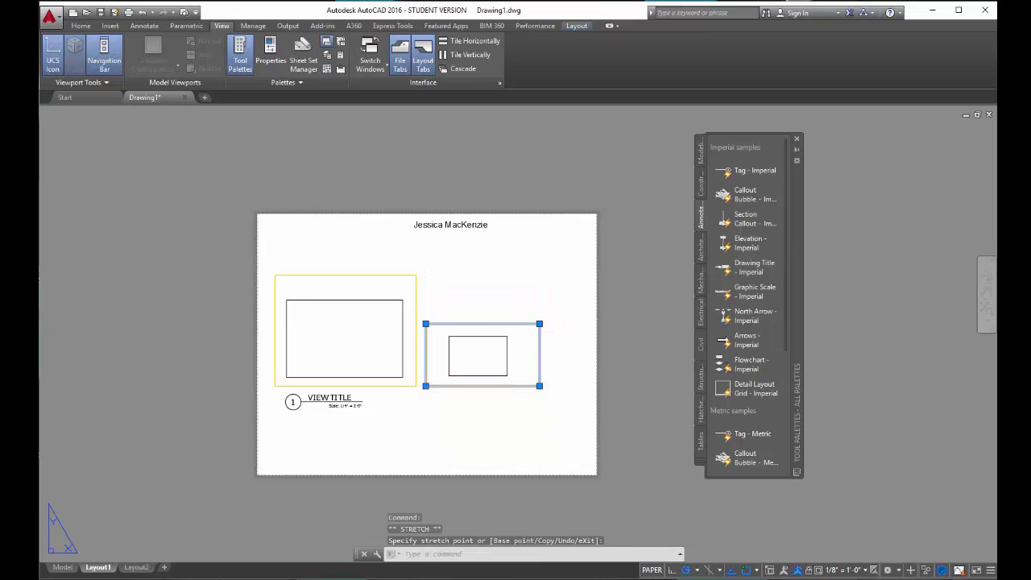
pyautogui.click(540, 323)
pyautogui.click(524, 323)
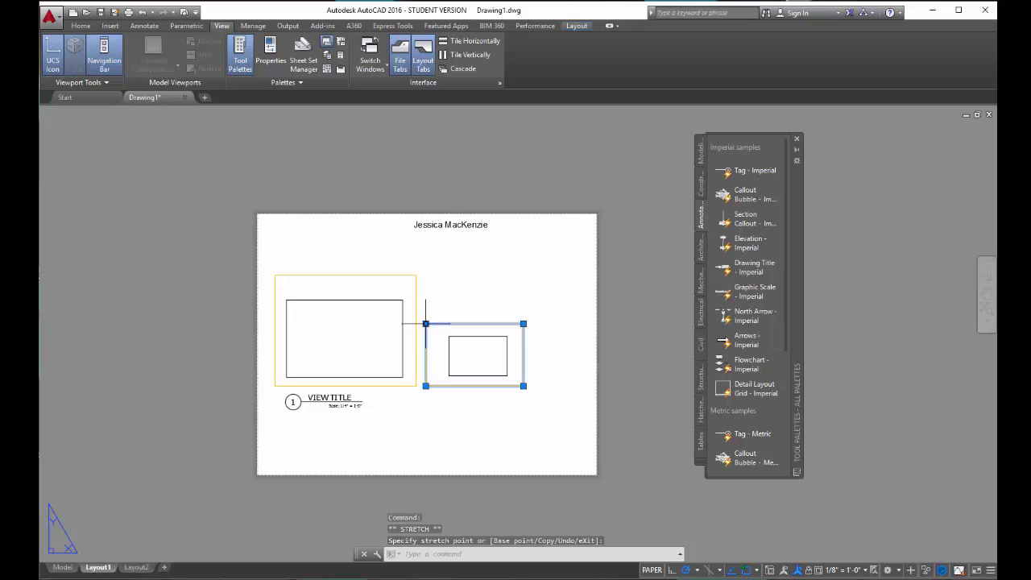
pyautogui.click(425, 323)
pyautogui.click(436, 323)
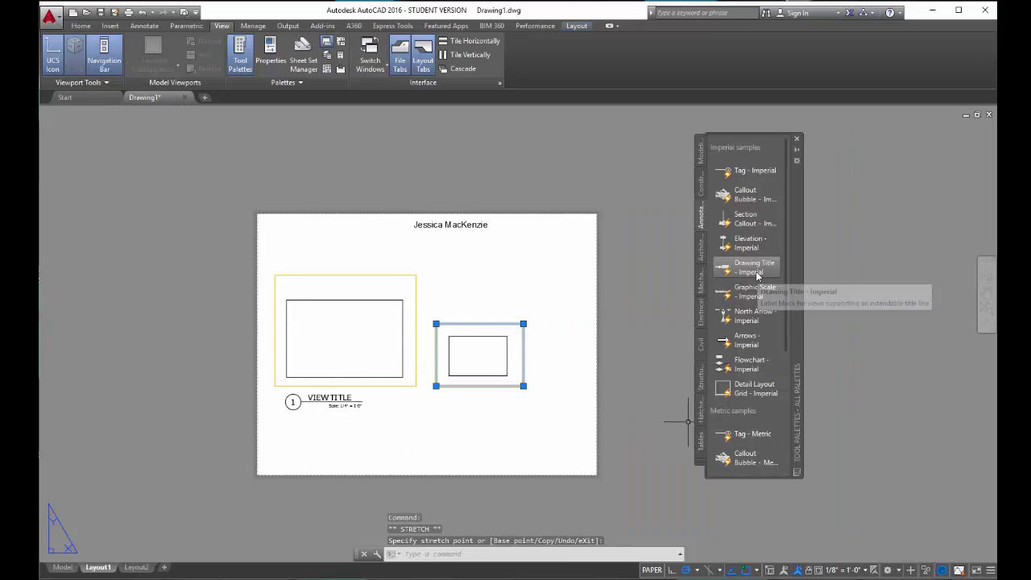
# - Insert a Drawing Title - Imperial block at the right viewport's lower-left corner and set its drawing name to "Rectangle"
pyautogui.click(749, 266)
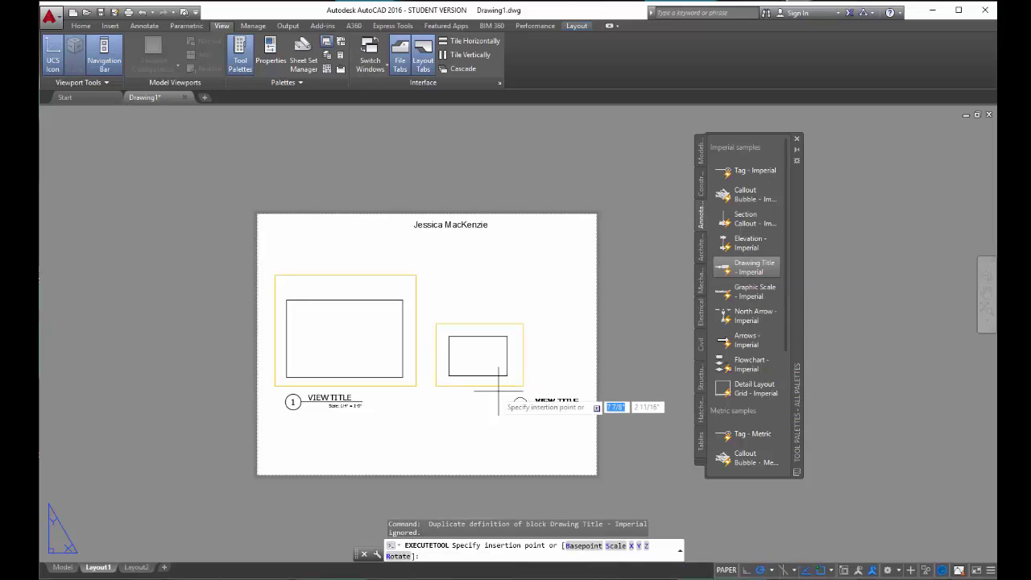
pyautogui.click(436, 386)
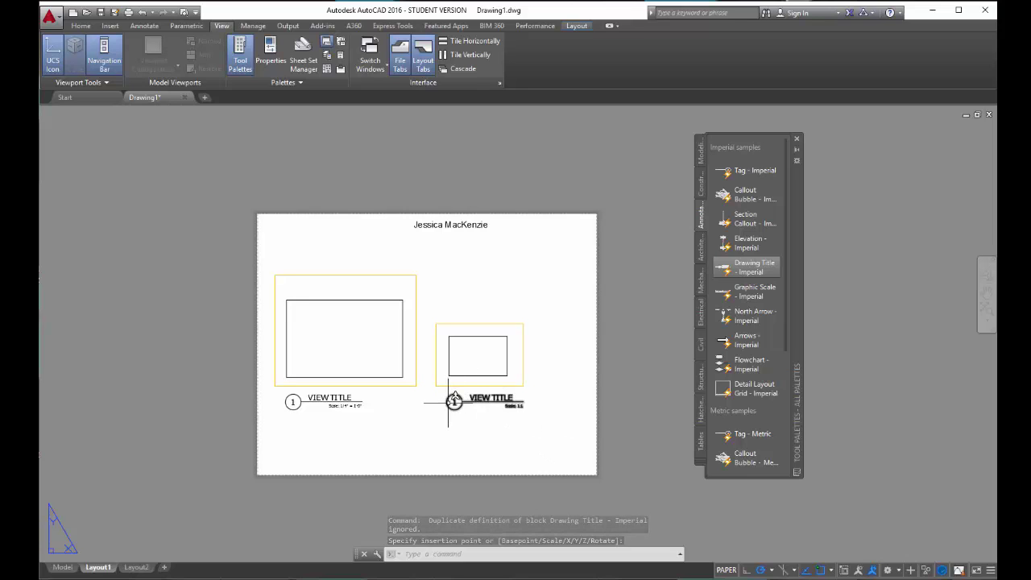
pyautogui.click(479, 400)
pyautogui.doubleClick(483, 398)
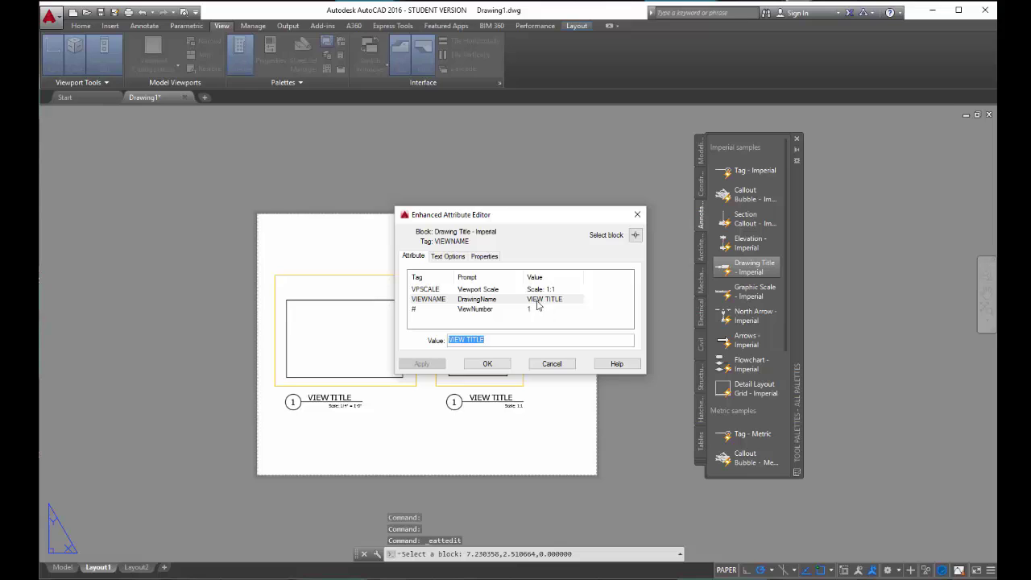
pyautogui.click(537, 302)
pyautogui.click(492, 341)
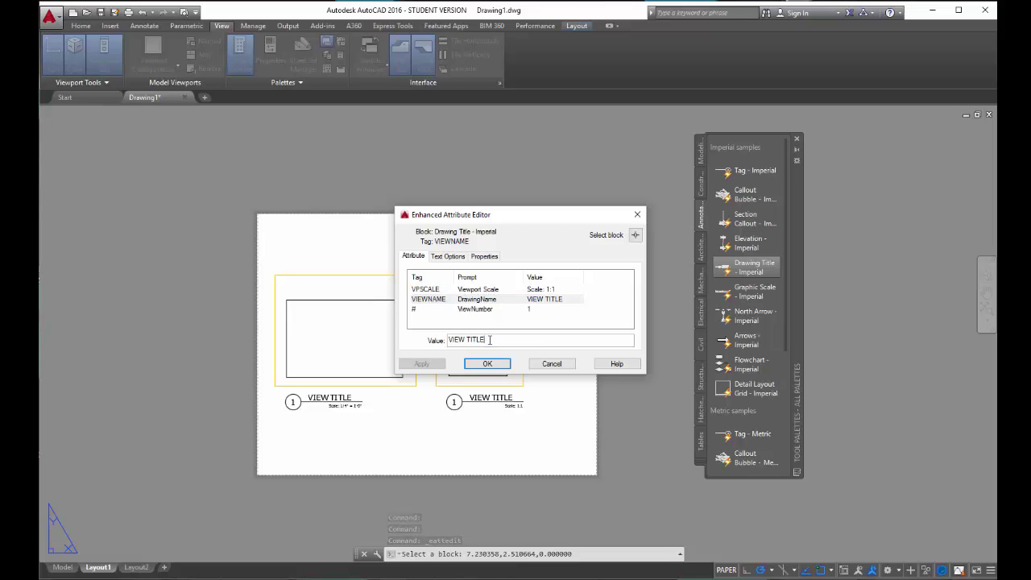
pyautogui.moveTo(490, 339); pyautogui.dragTo(450, 337)
pyautogui.write('Rec')
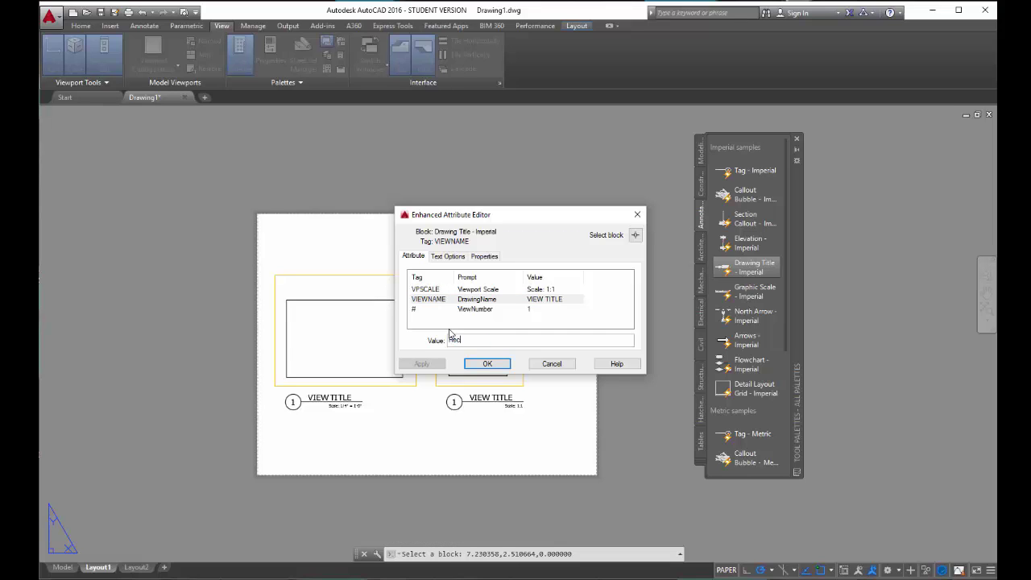
pyautogui.write('tangle')
pyautogui.press('Return')
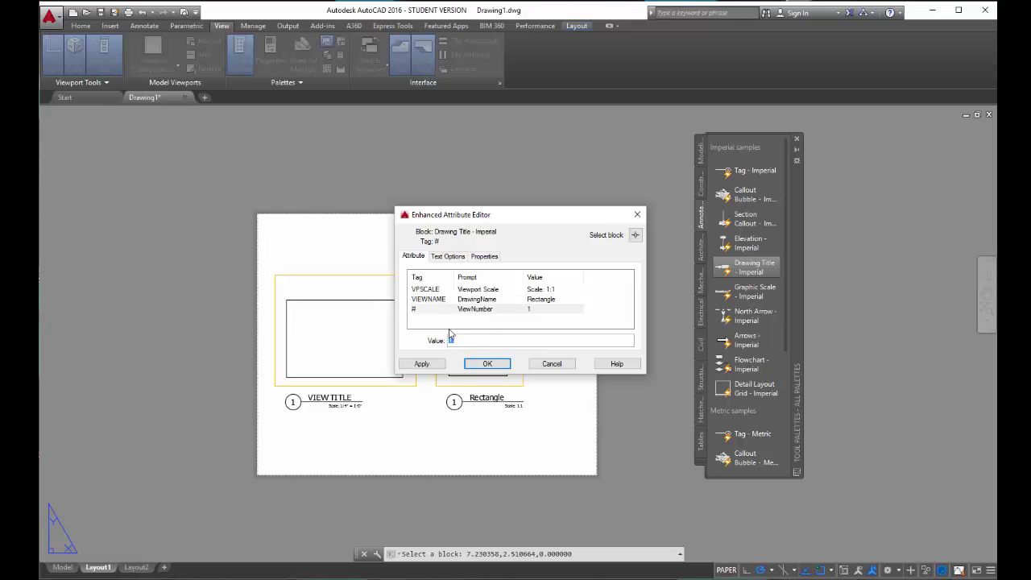
# - Set the right drawing title's viewport scale attribute to "Scale: 1/8" = 1'-0"" and apply the attribute edits
pyautogui.click(535, 290)
pyautogui.click(535, 294)
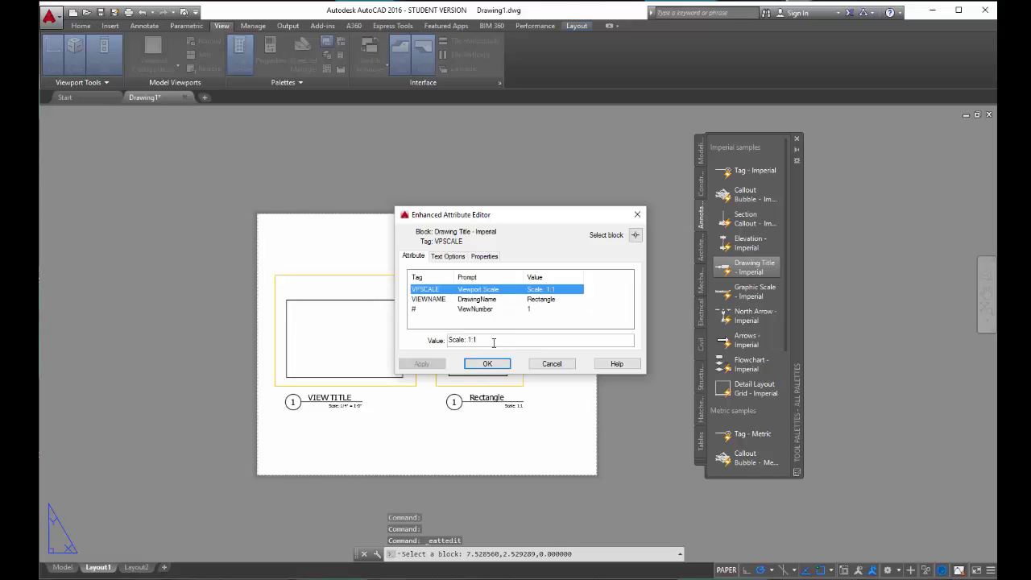
pyautogui.click(492, 341)
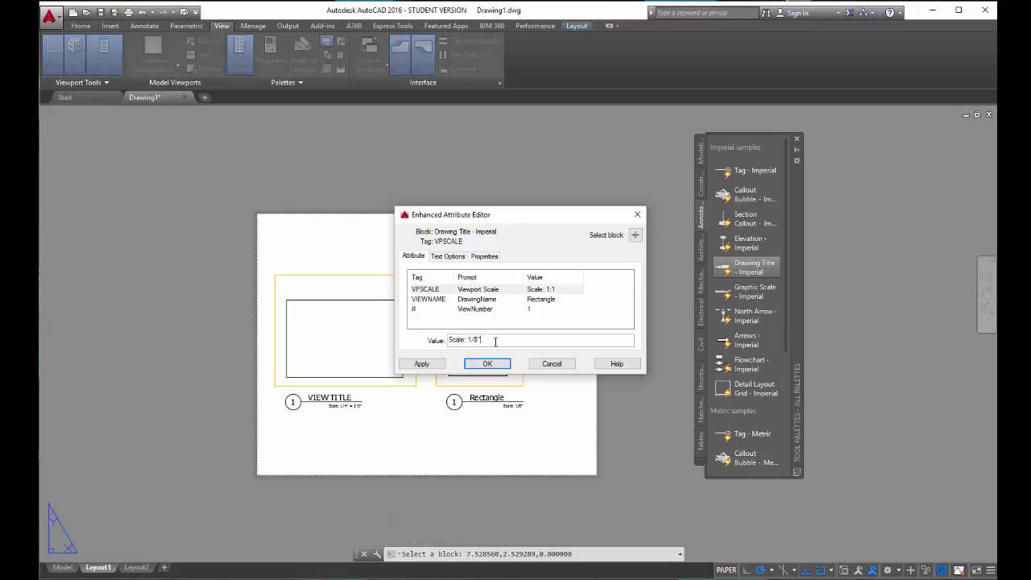
pyautogui.write('/8" = 1\'-0"')
pyautogui.click(498, 363)
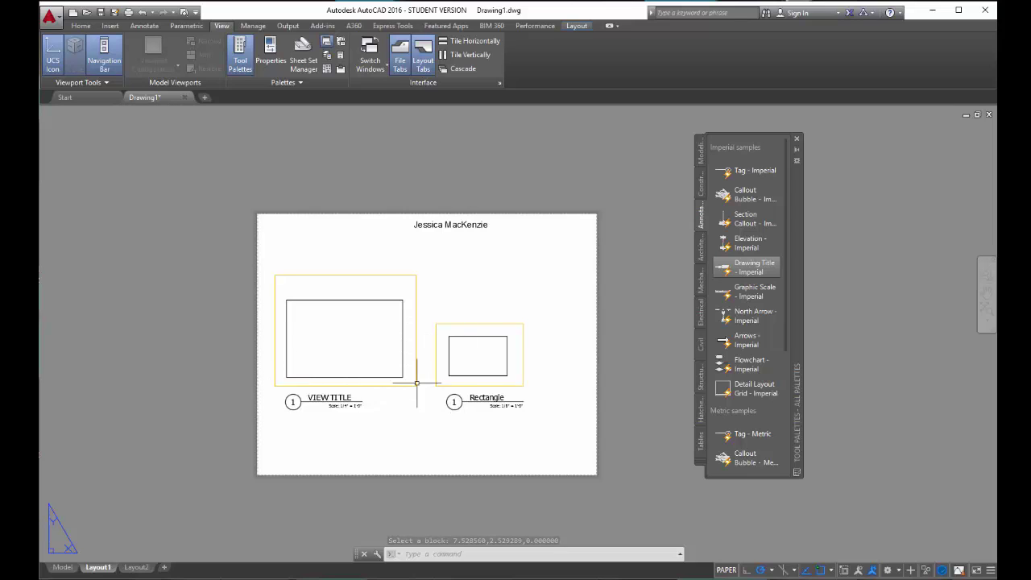
# - Change the view number attribute of the right viewport's drawing title to 2
pyautogui.doubleClick(464, 409)
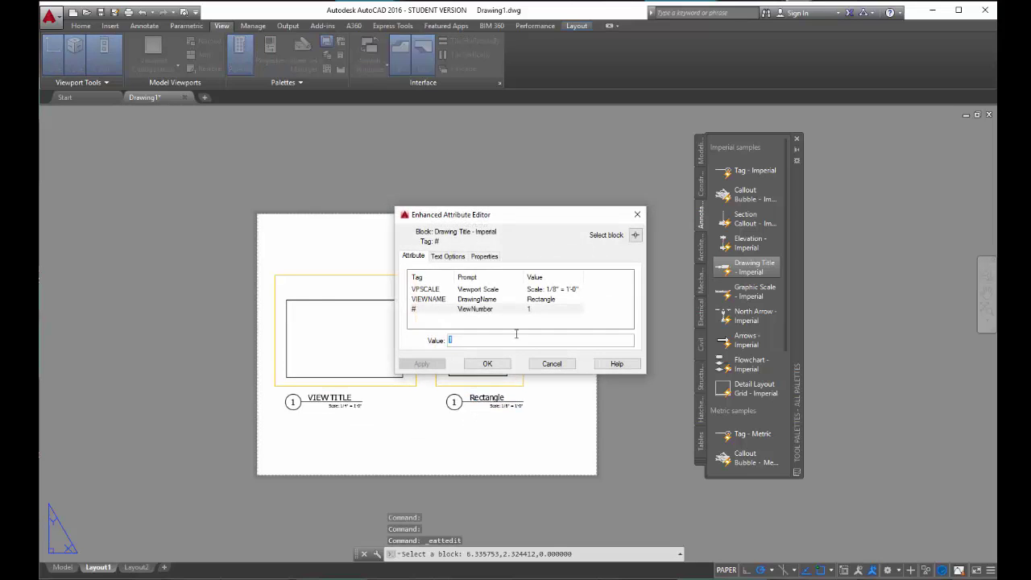
pyautogui.click(530, 309)
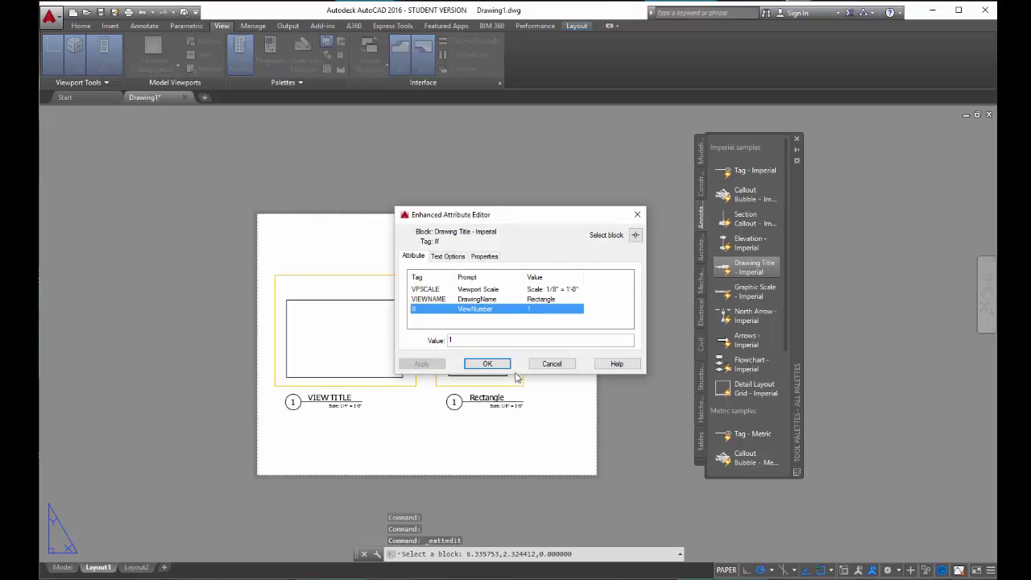
pyautogui.click(457, 340)
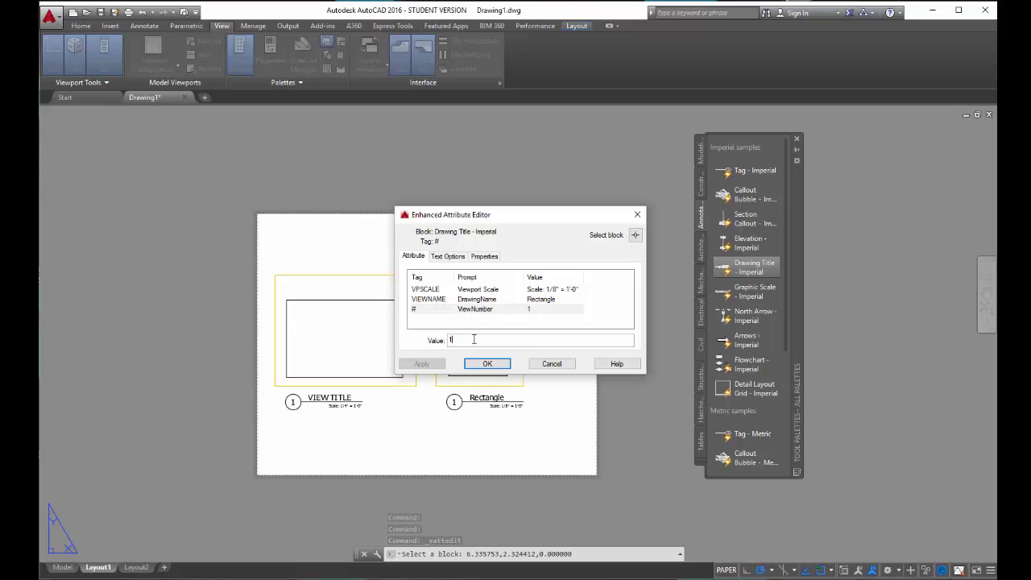
pyautogui.press('BackSpace')
pyautogui.write('2')
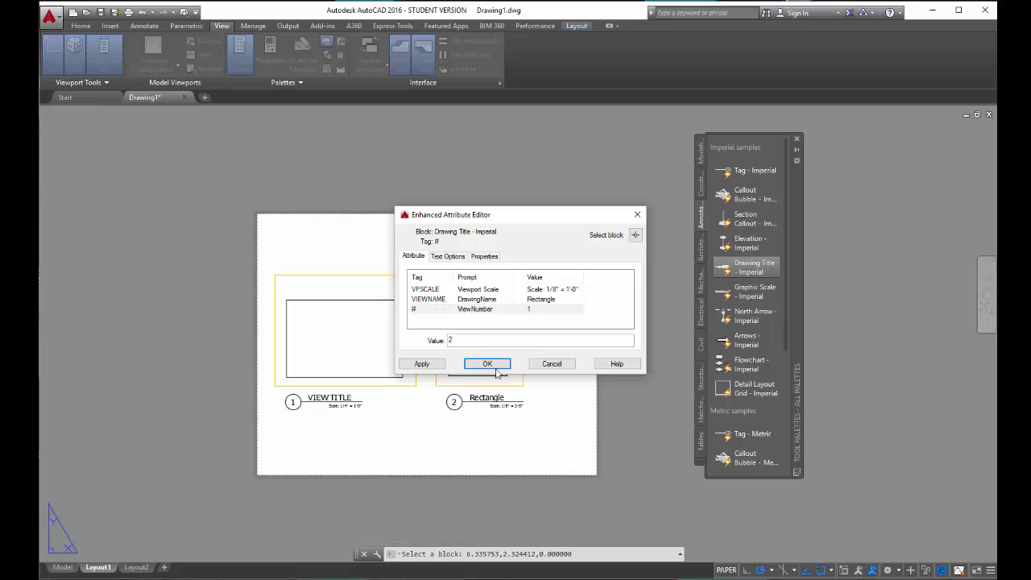
pyautogui.click(491, 366)
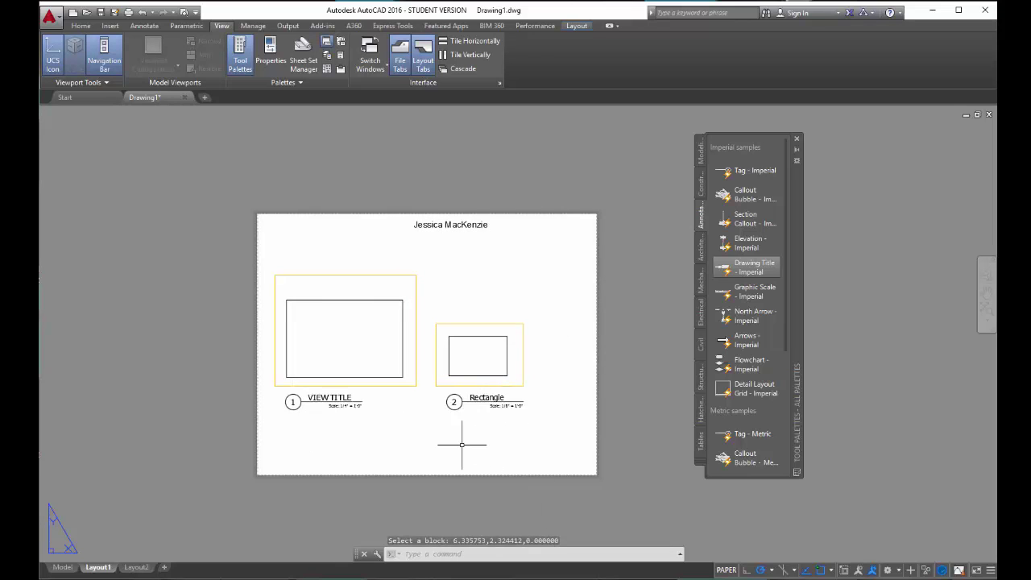
# - Set the drawing name attribute of the left viewport's drawing title to "Rectangle"
pyautogui.click(327, 397)
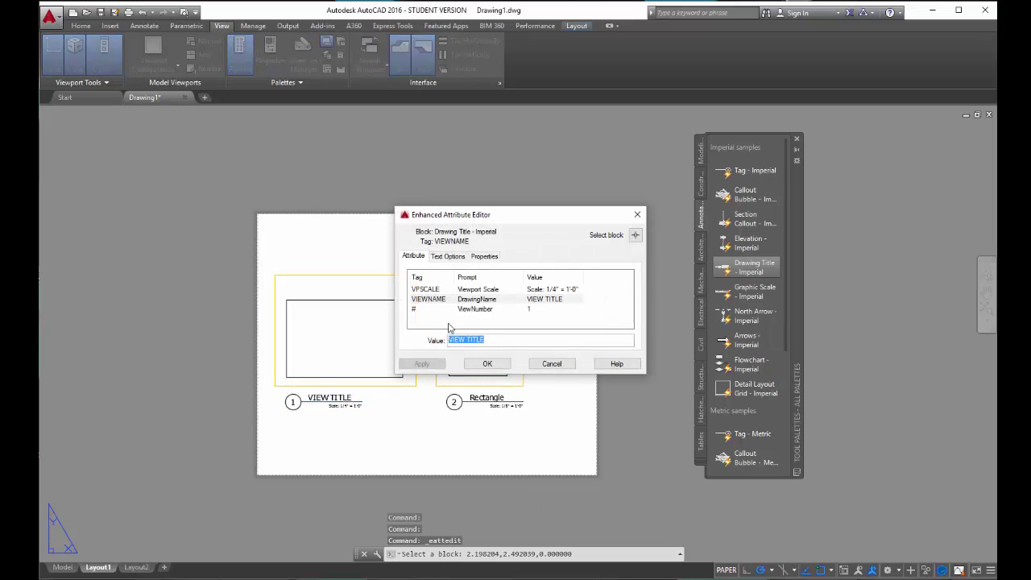
pyautogui.click(483, 300)
pyautogui.write('Recta')
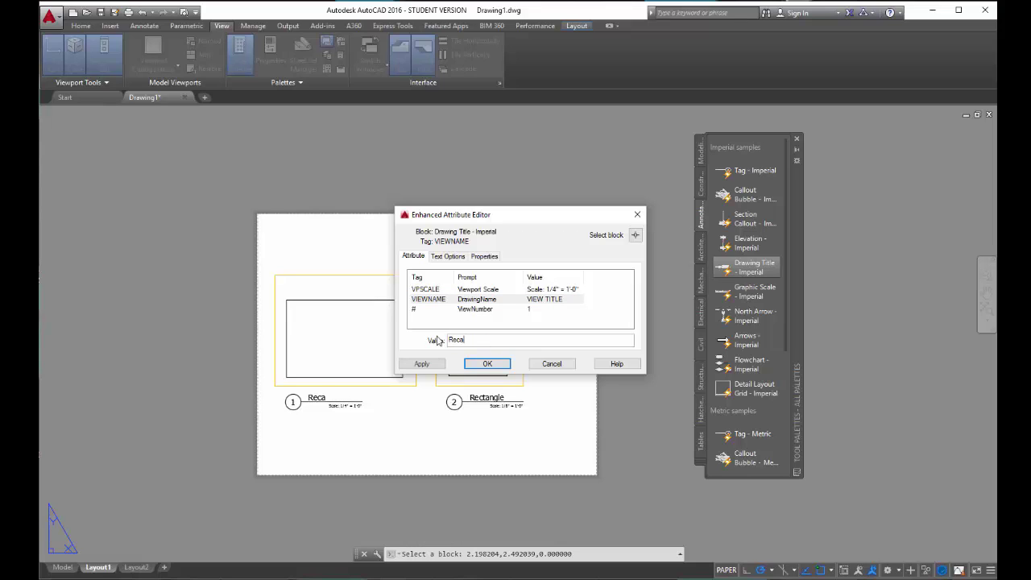
pyautogui.press('BackSpace')
pyautogui.write('tangle')
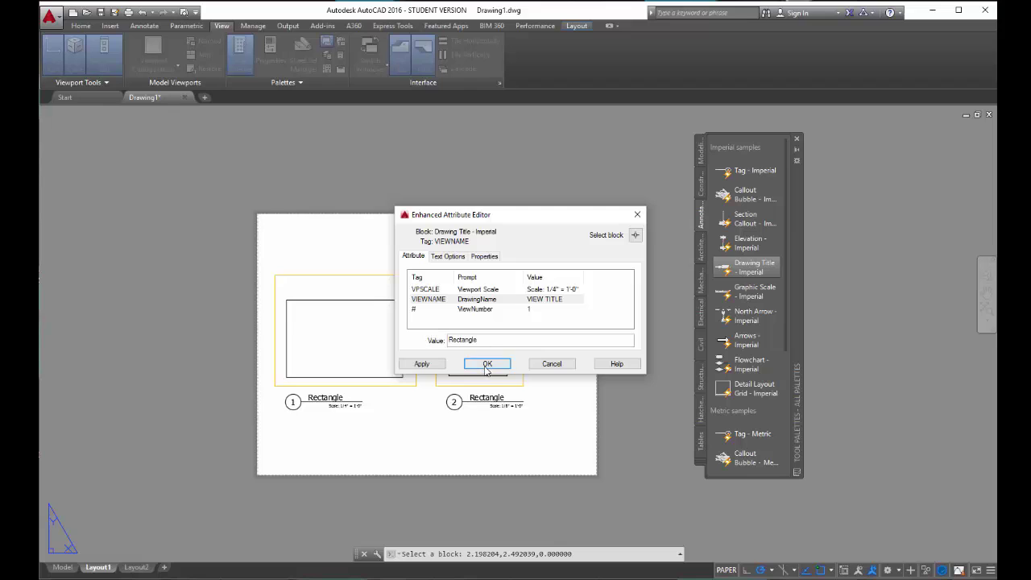
pyautogui.click(488, 363)
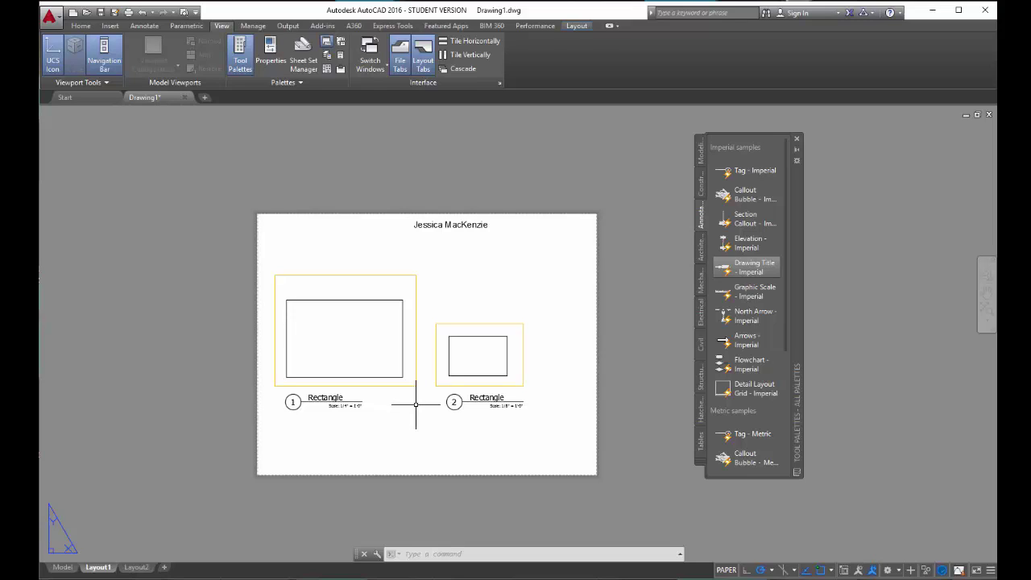
# - Extend the left drawing title's line to the right until it ends near the left viewport's right edge
pyautogui.click(343, 406)
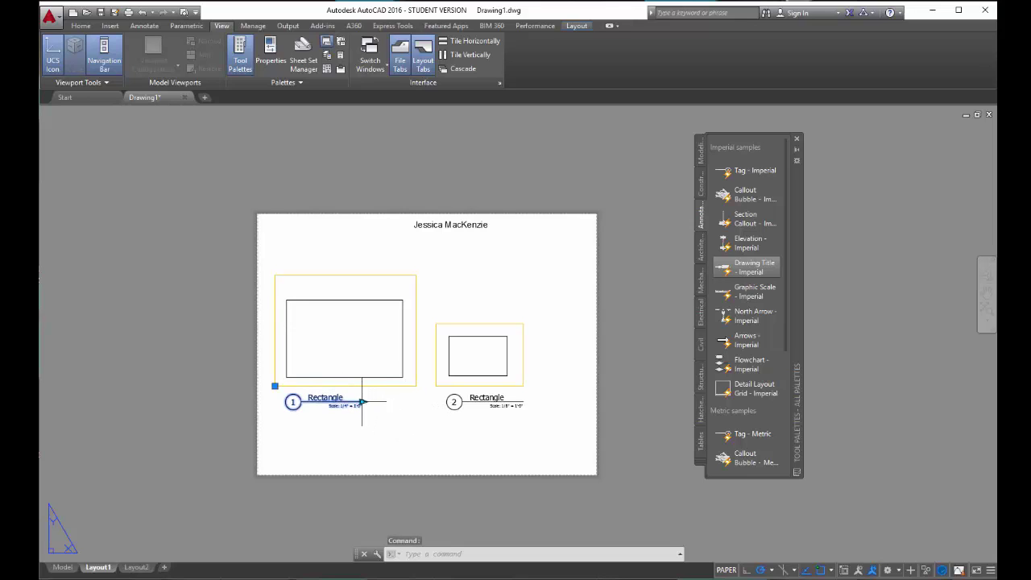
pyautogui.click(361, 401)
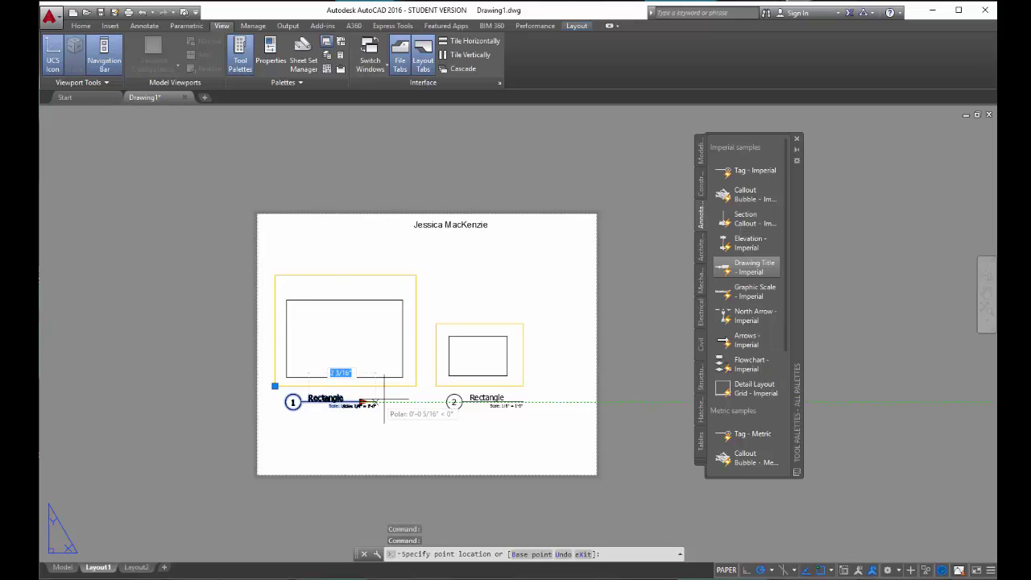
pyautogui.click(412, 401)
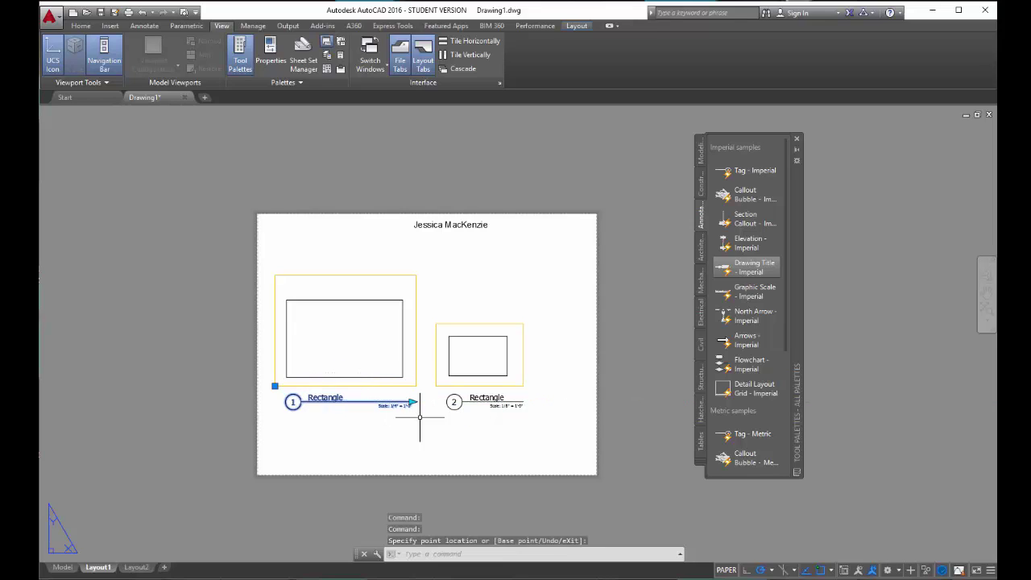